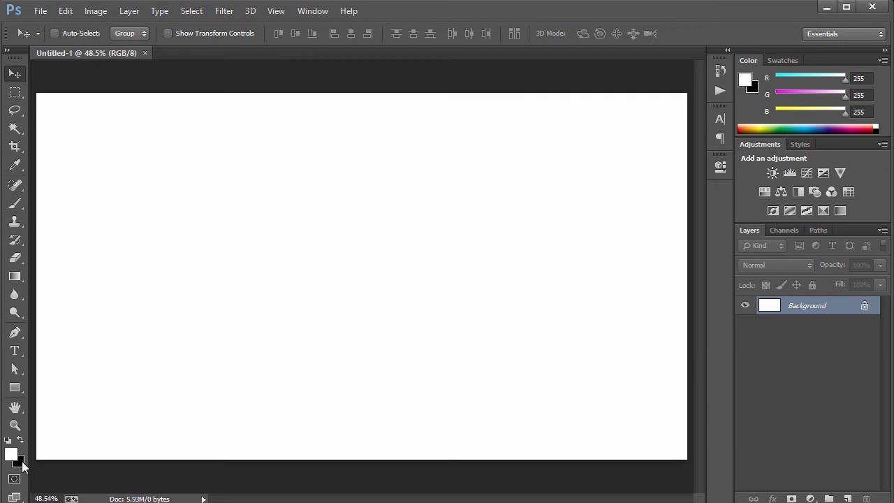
Step: Fill the Background layer with black and add the white point text "DEVIL CUBE" on the canvas
key("ctrl+BackSpace")
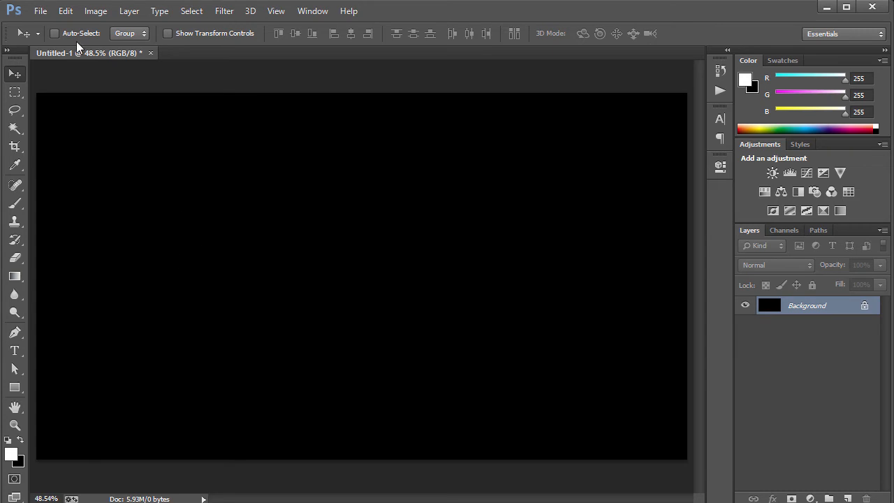
key("t")
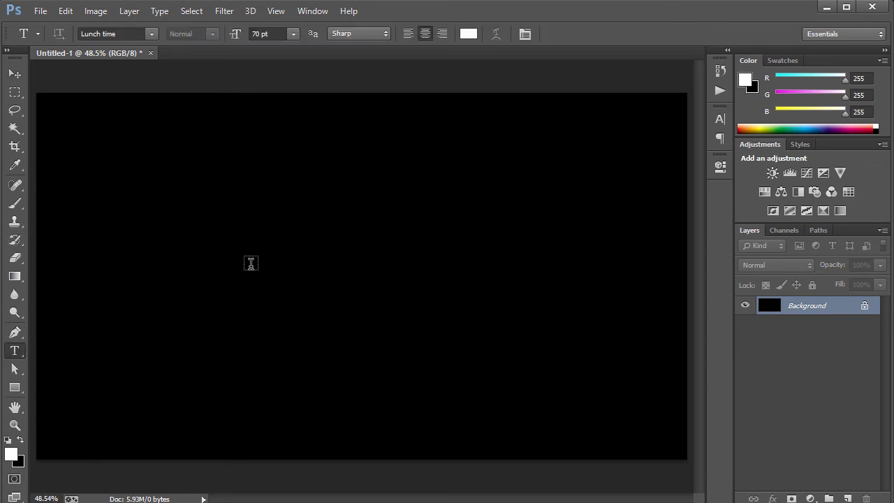
left_click(196, 287)
type("DEVIL CUBE")
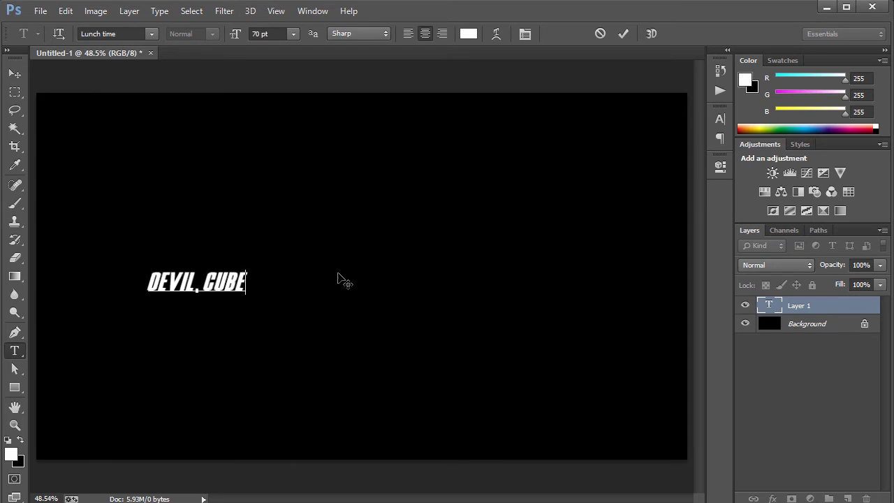
Step: Enlarge the DEVIL CUBE text to about 354 pt and move it to the centre of the canvas
left_click_drag(247, 270, 655, 168)
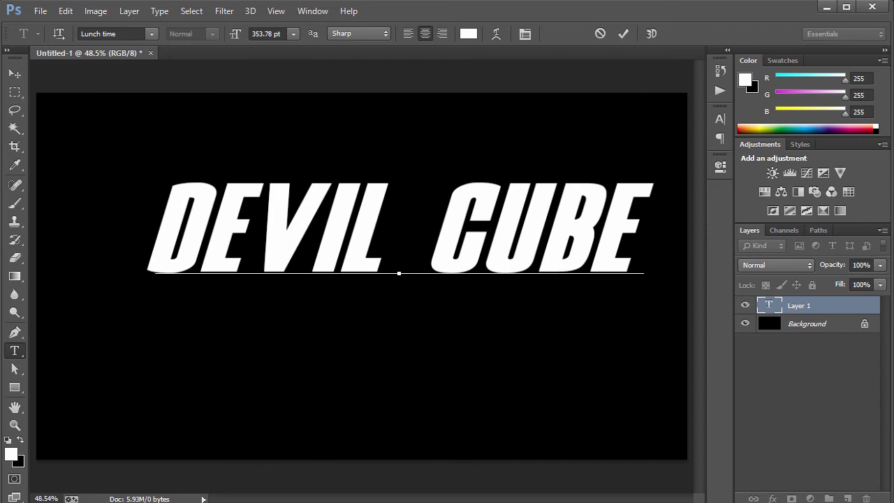
left_click(15, 73)
left_click_drag(324, 219, 285, 273)
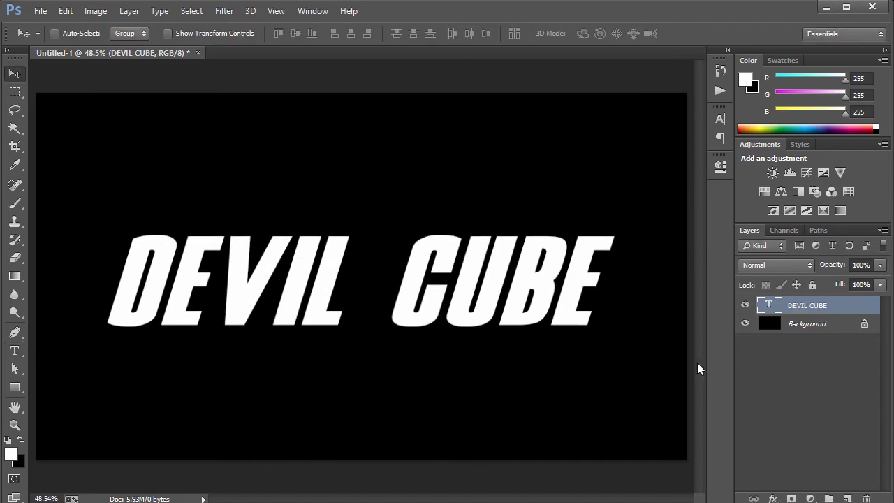
Step: Change the font of the whole DEVIL CUBE text to The Outbox St
double_click(768, 305)
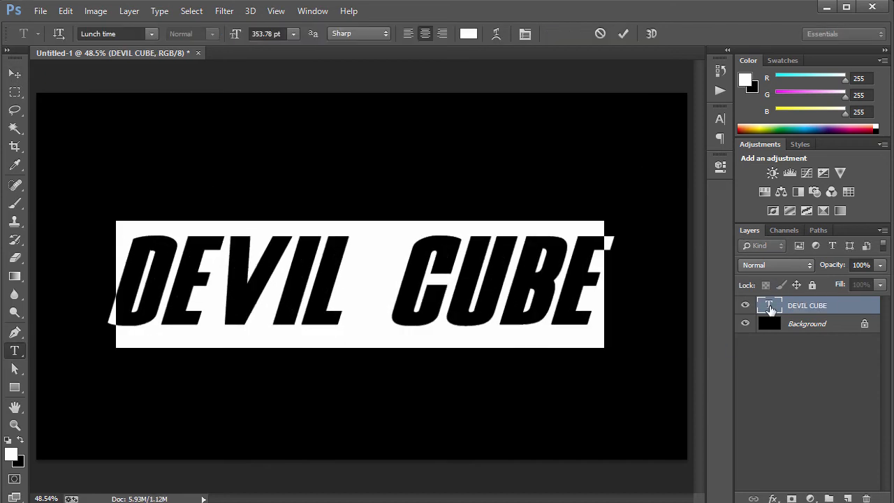
left_click(151, 36)
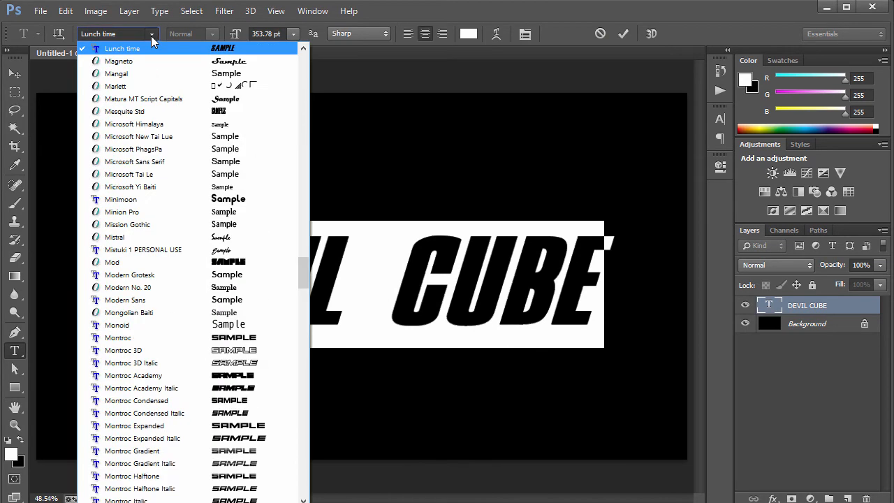
left_click_drag(300, 272, 297, 75)
left_click(205, 214)
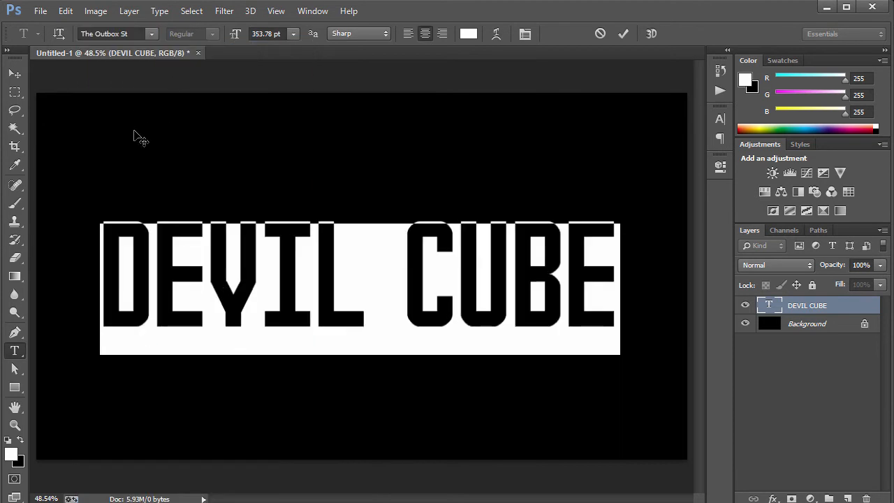
left_click(133, 32)
left_click(151, 34)
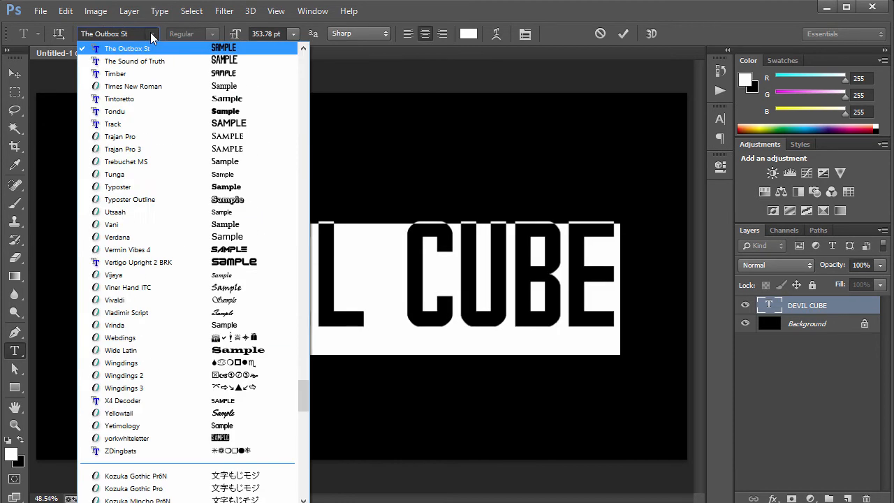
left_click(151, 35)
left_click(15, 74)
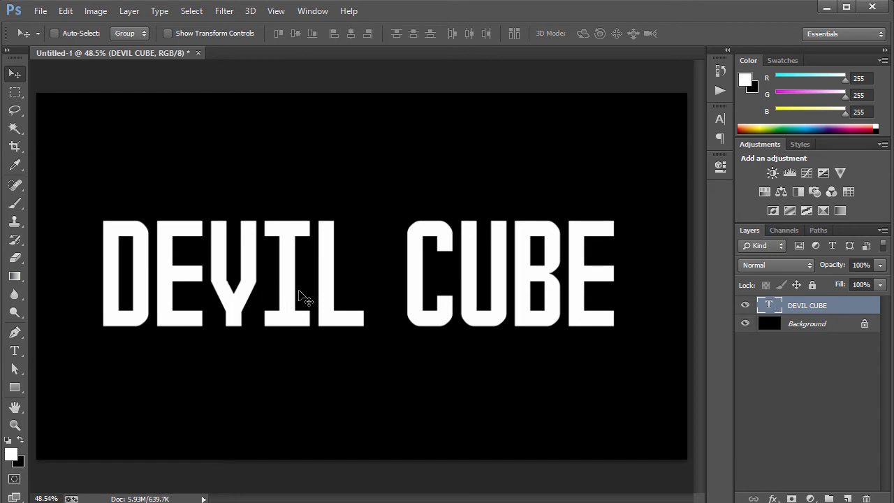
Step: Rasterize the DEVIL CUBE type layer, keeping the lettering centred on the canvas
right_click(852, 310)
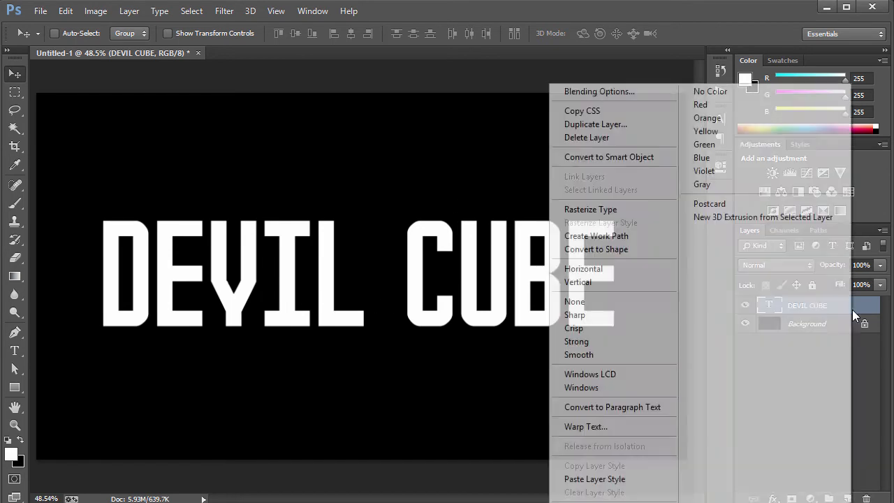
left_click(613, 209)
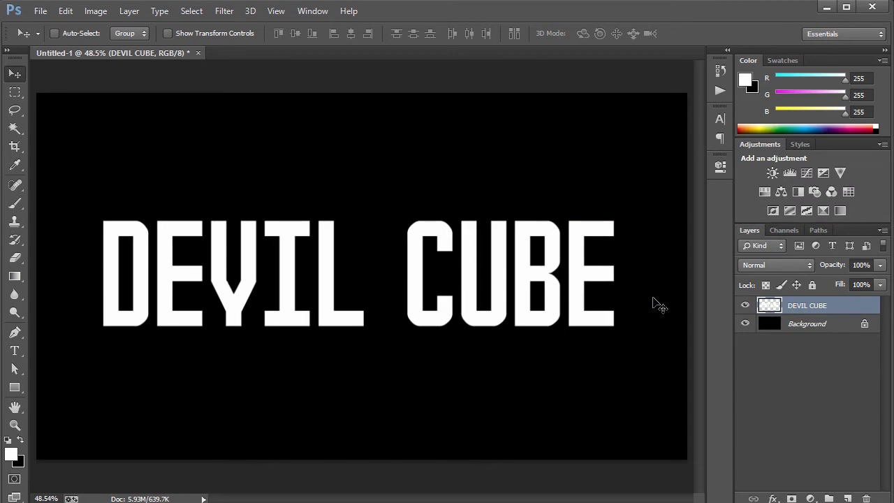
left_click_drag(456, 306, 431, 278)
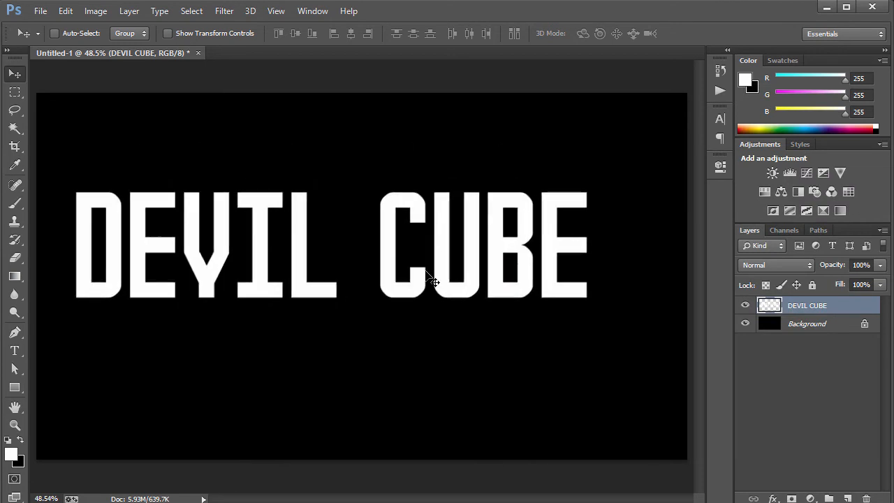
key("ctrl+z")
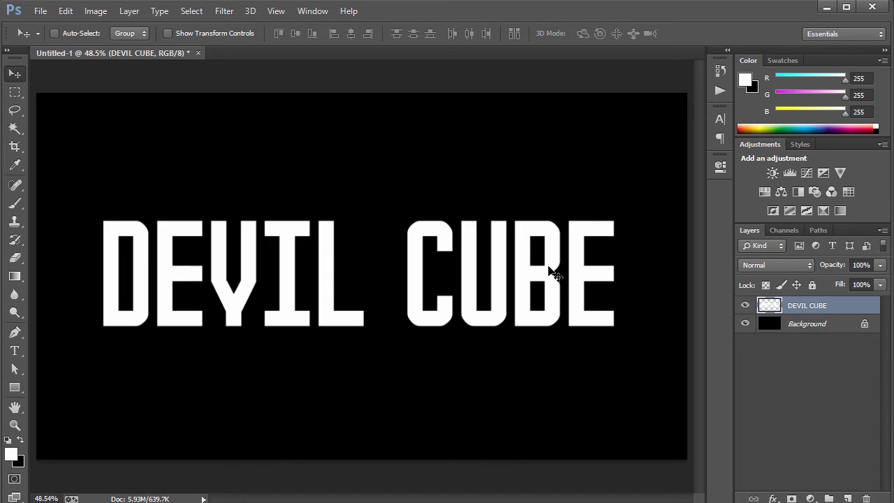
Step: Scale the rasterized DEVIL CUBE lettering up from its centre so it spans nearly the full canvas width
key("ctrl+plus")
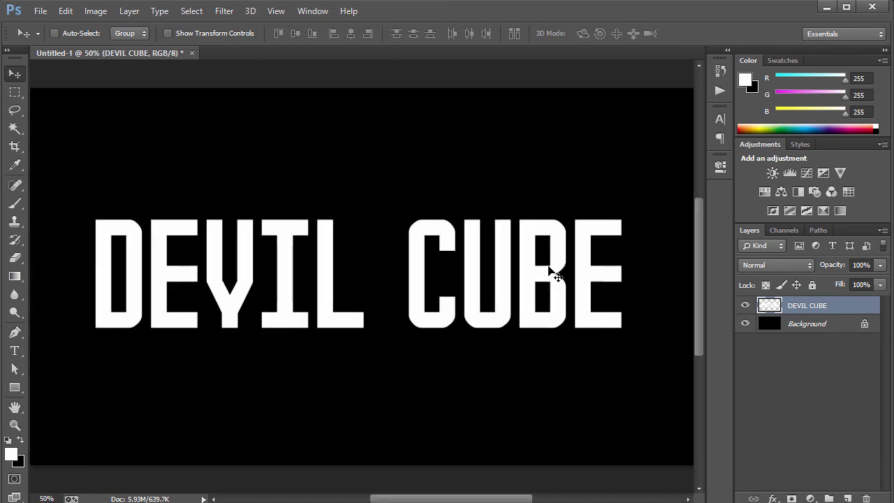
key("ctrl+plus")
key("ctrl+t")
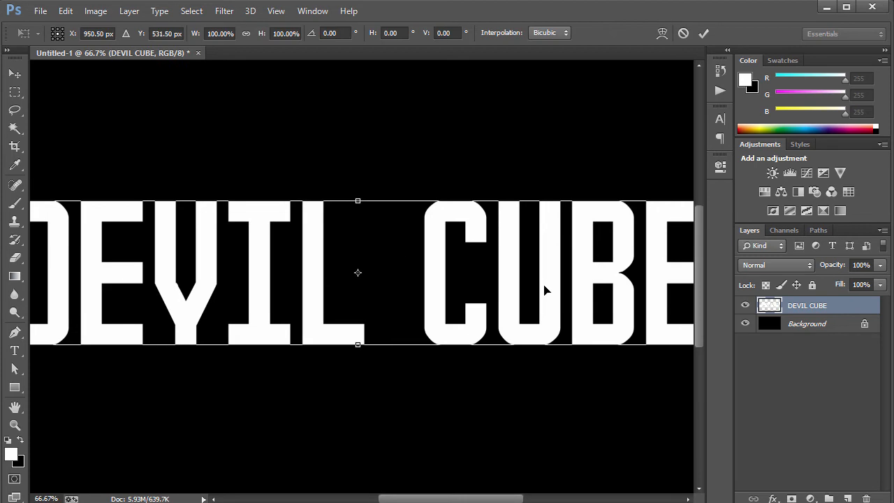
key("ctrl+0")
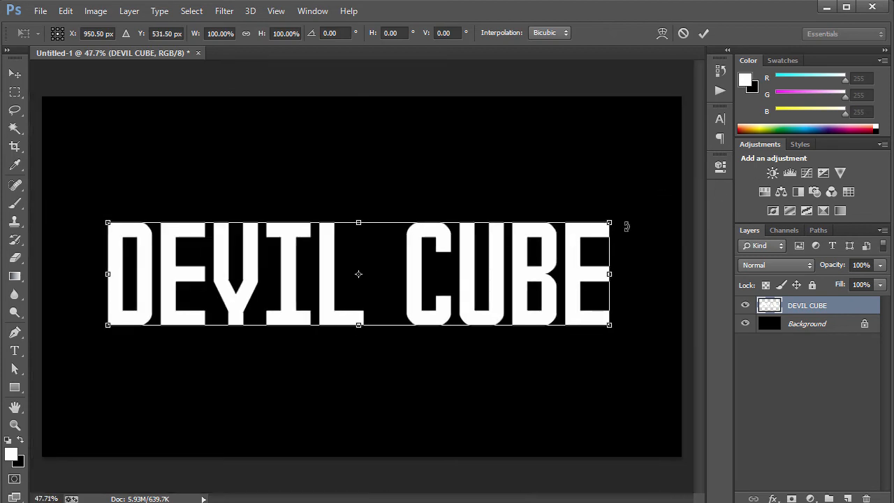
left_click_drag(611, 223, 656, 197)
key("Return")
key("ctrl+t")
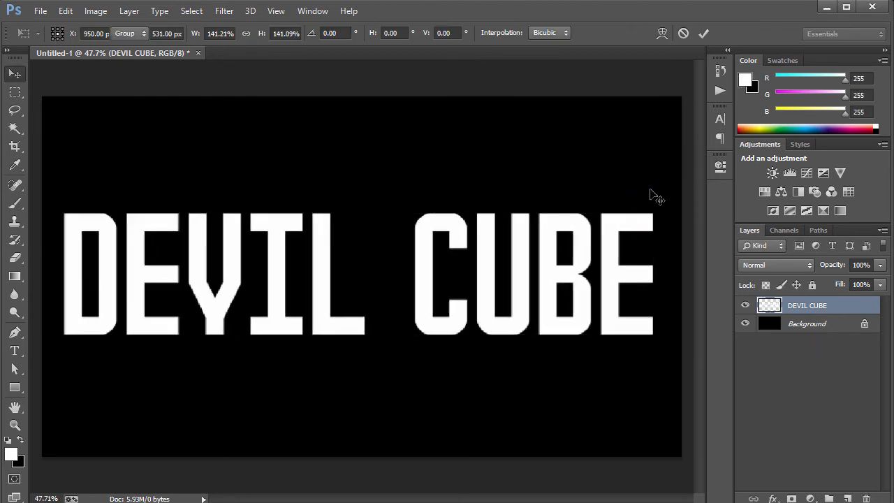
key("Return")
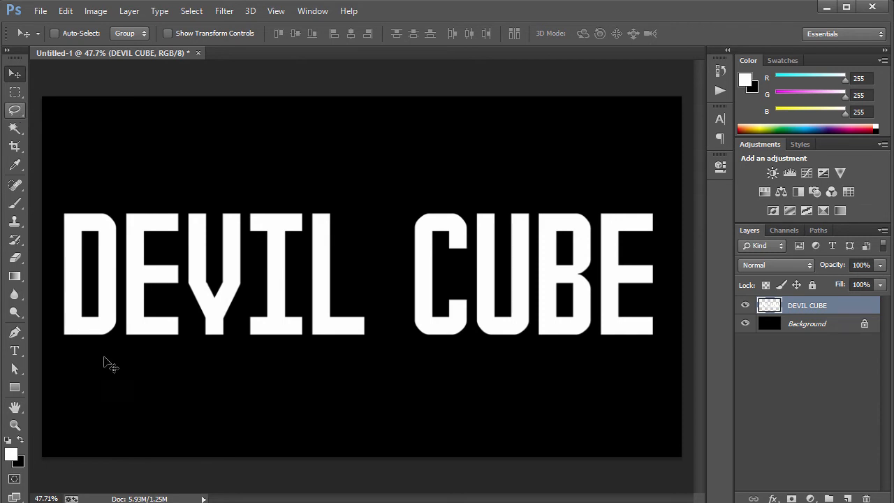
Step: Draw a closed four-point Pen path across the left stem of the D, with its inner corners inside the letter's opening
left_click(15, 332)
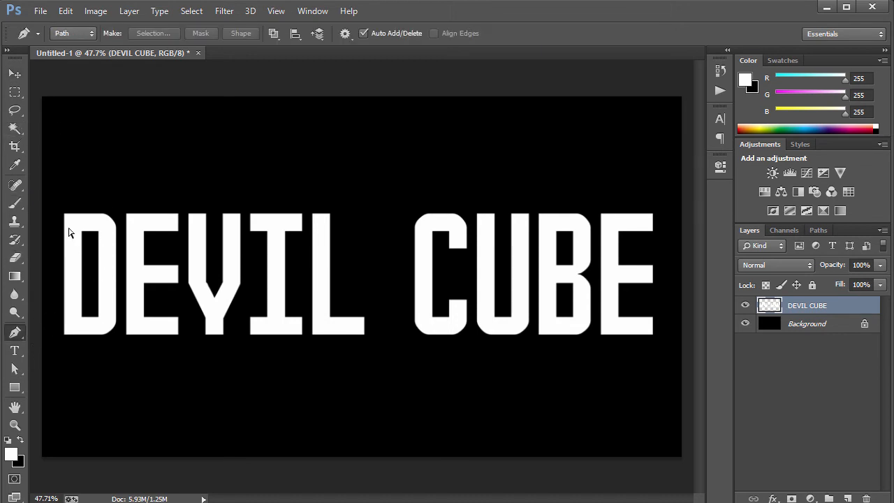
key("ctrl+plus")
key("ctrl+plus")
key("ctrl+plus")
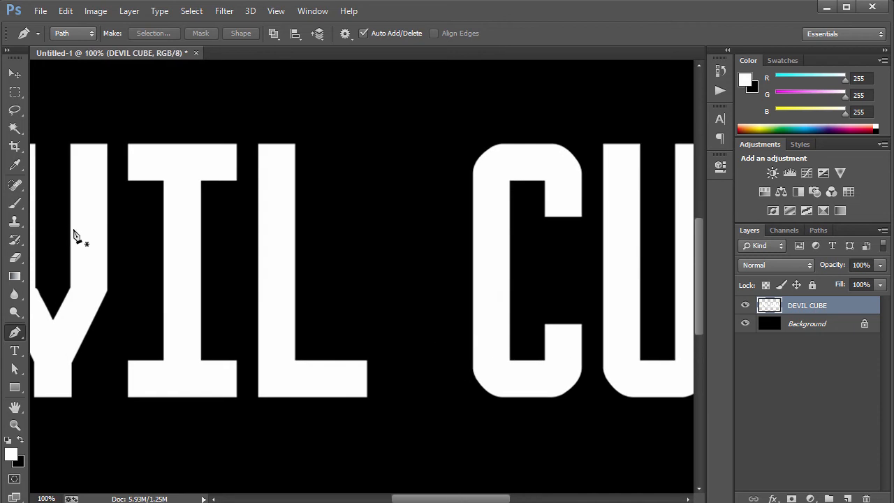
left_click_drag(433, 498, 351, 498)
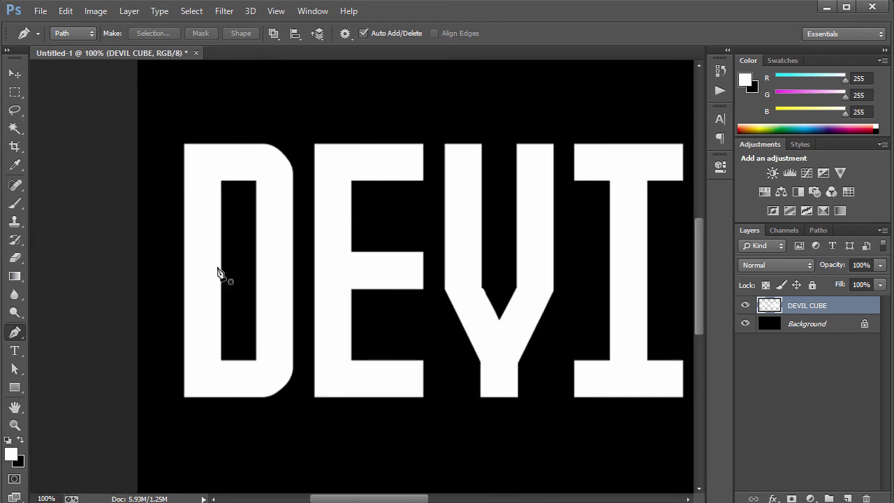
left_click(235, 191)
left_click(165, 234)
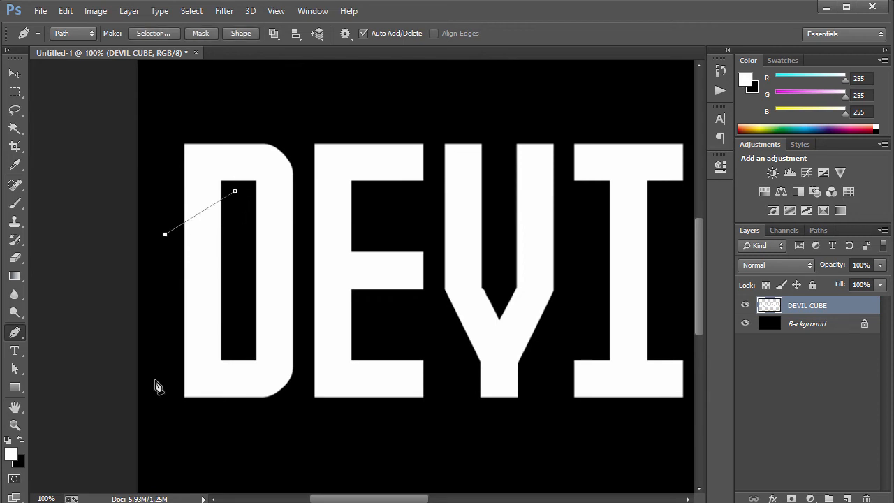
left_click(165, 328)
left_click(242, 349)
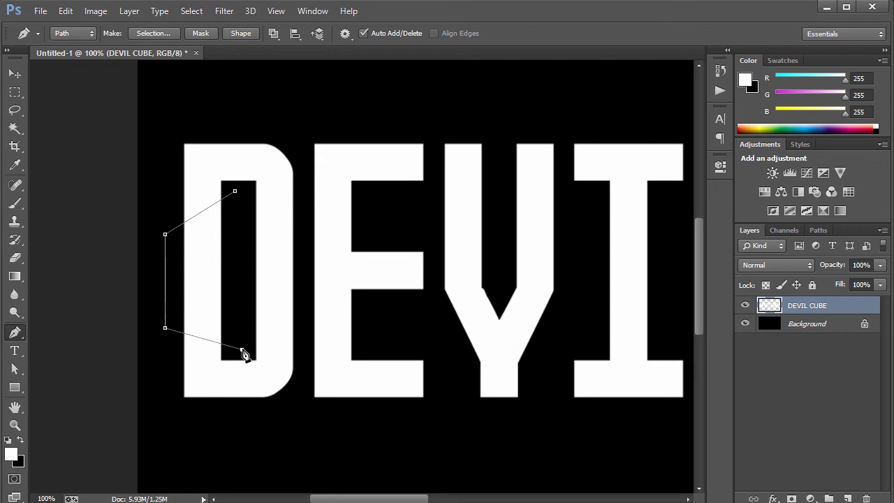
left_click(235, 191)
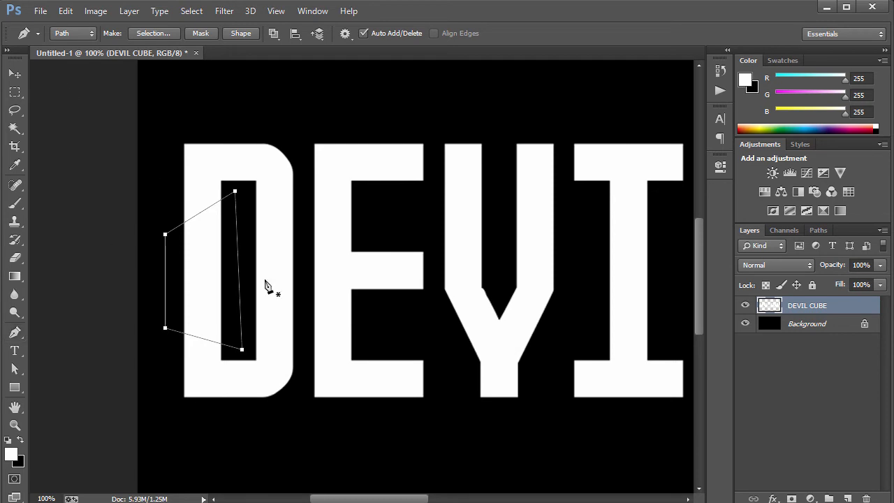
Step: Adjust the path's corner points to make its inner edge vertical, and delete the enclosed area from the letter D
key("a")
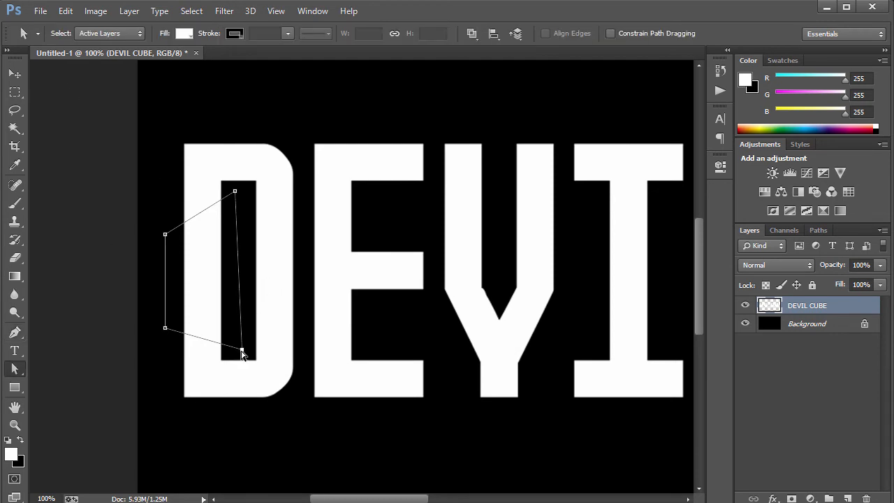
mouse_move(241, 350)
left_mouse_down()
mouse_move(243, 342)
mouse_move(236, 355)
left_mouse_up()
left_click_drag(235, 190, 235, 185)
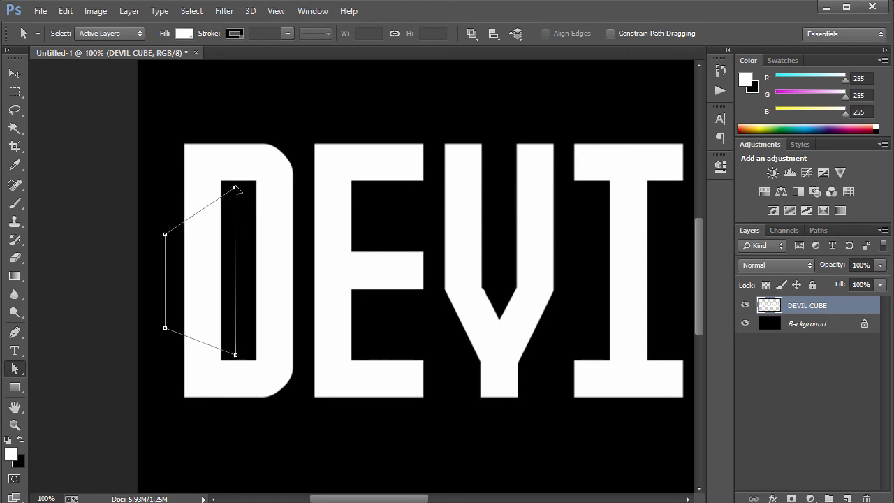
left_click_drag(166, 235, 166, 217)
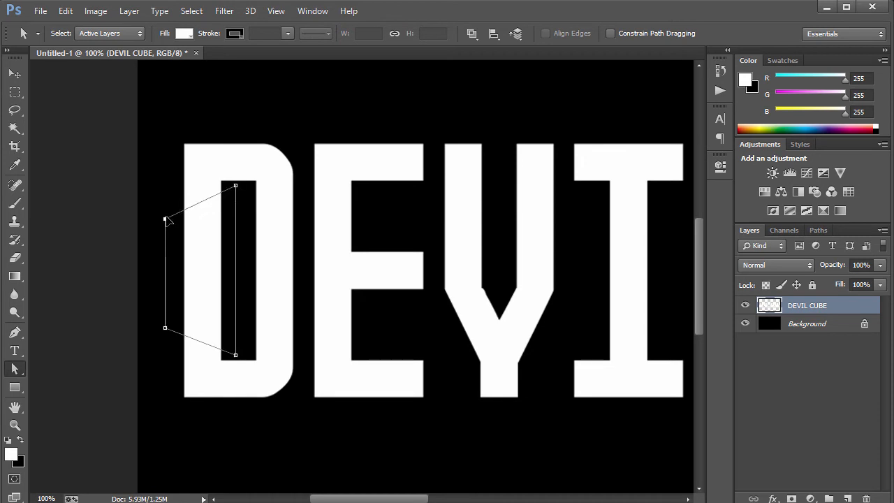
left_click_drag(164, 329, 165, 328)
key("ctrl+Return")
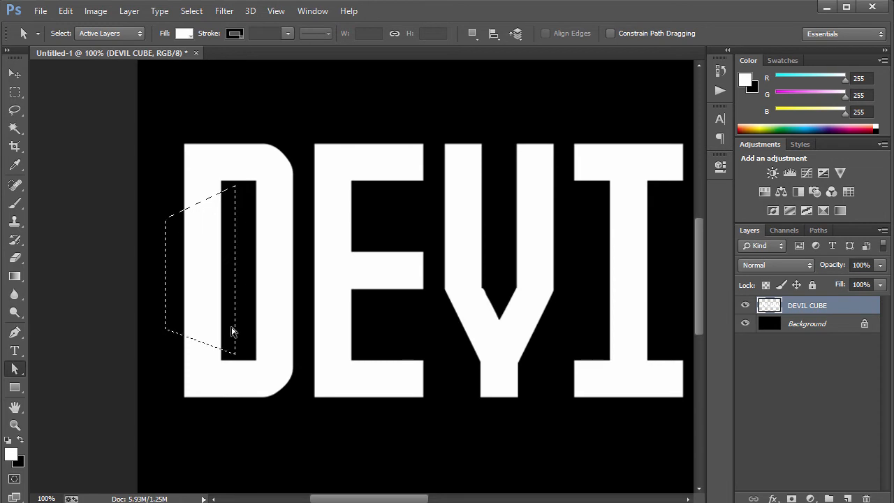
key("Delete")
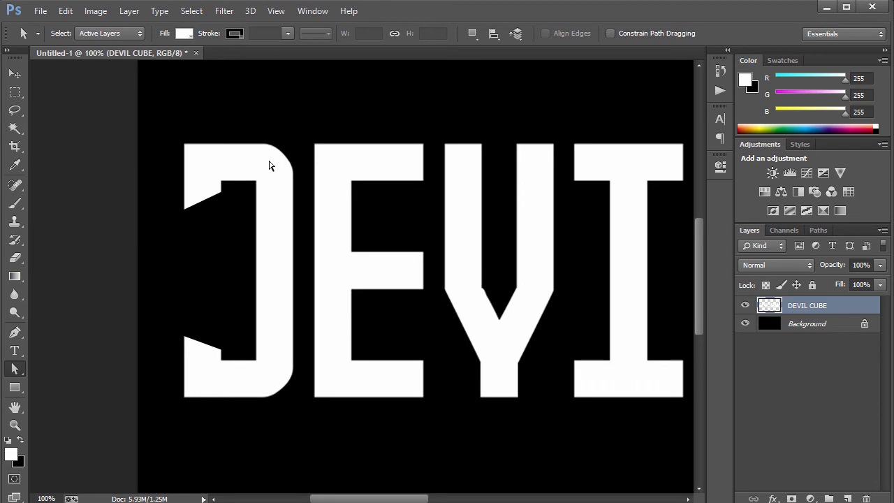
Step: Save the work path as Path 1 and deselect it
left_click(818, 229)
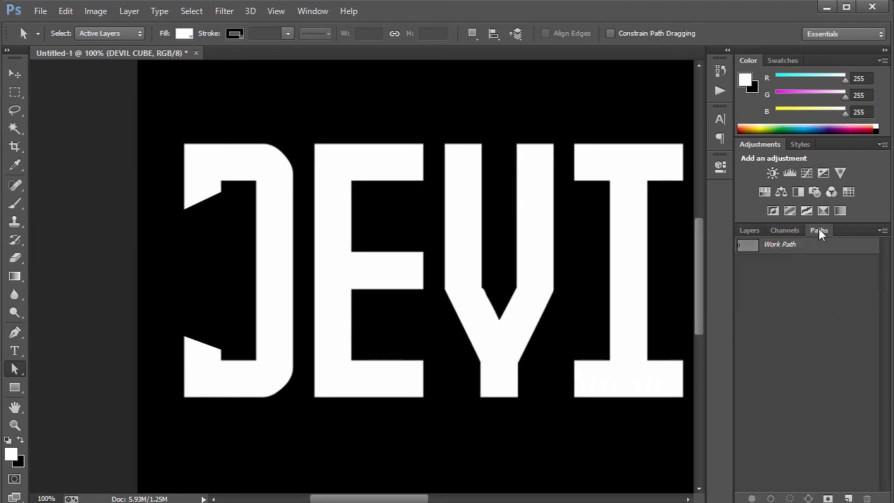
double_click(749, 249)
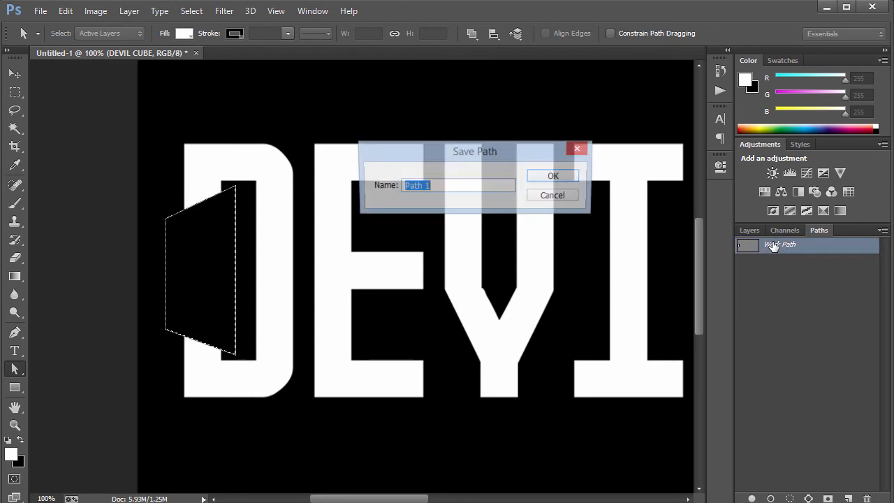
left_click(546, 179)
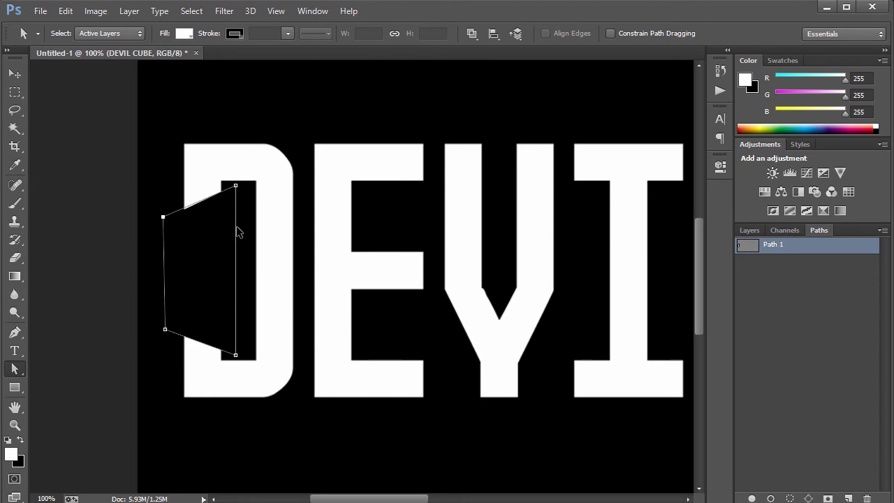
key("Escape")
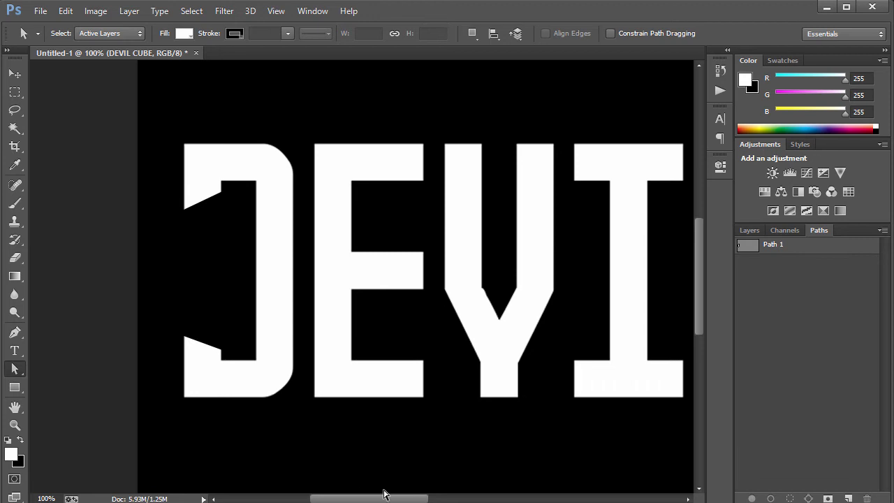
Step: Draw a triangular Pen path over the outer end of the E's top arm and convert it to a selection
left_click_drag(387, 500, 396, 500)
key("p")
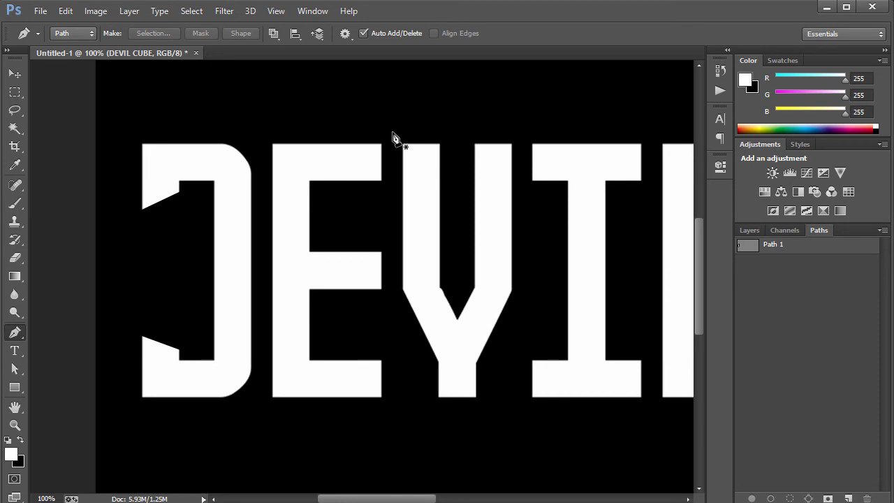
left_click(749, 230)
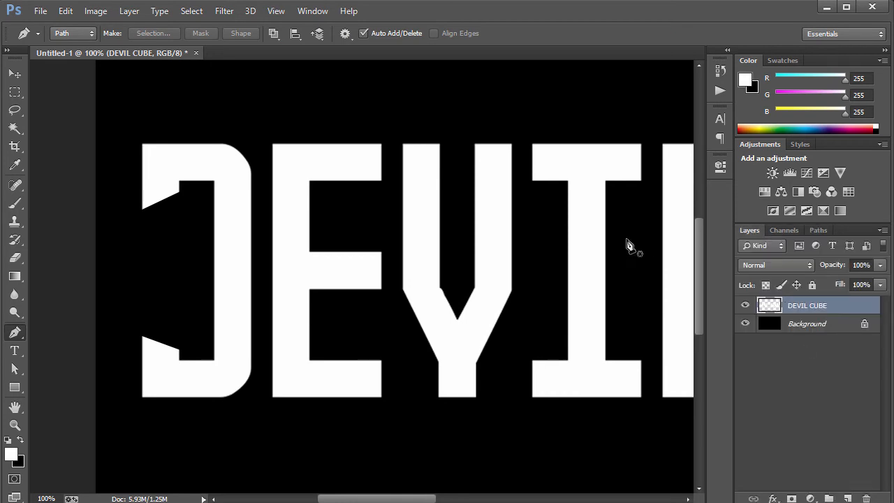
key("u")
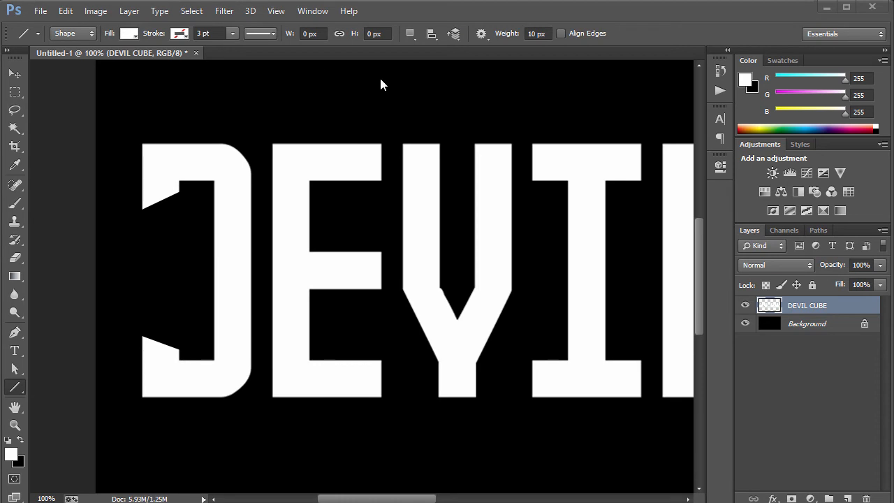
left_click(15, 332)
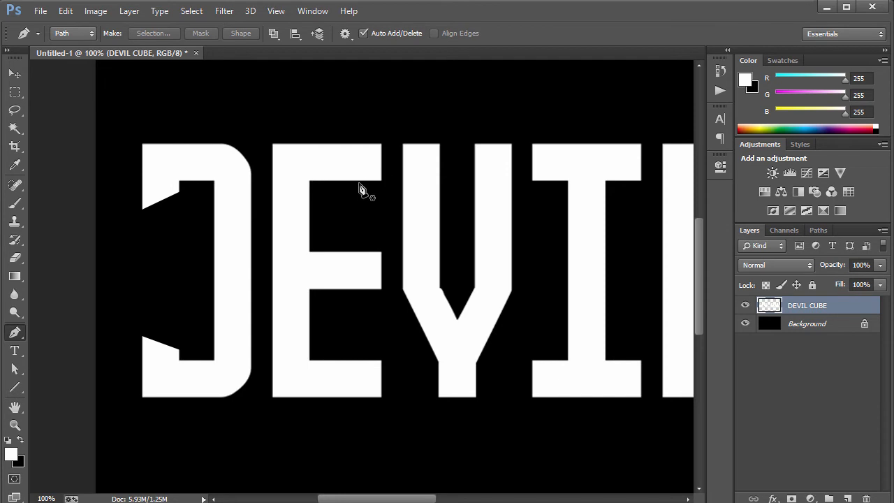
left_click(385, 142)
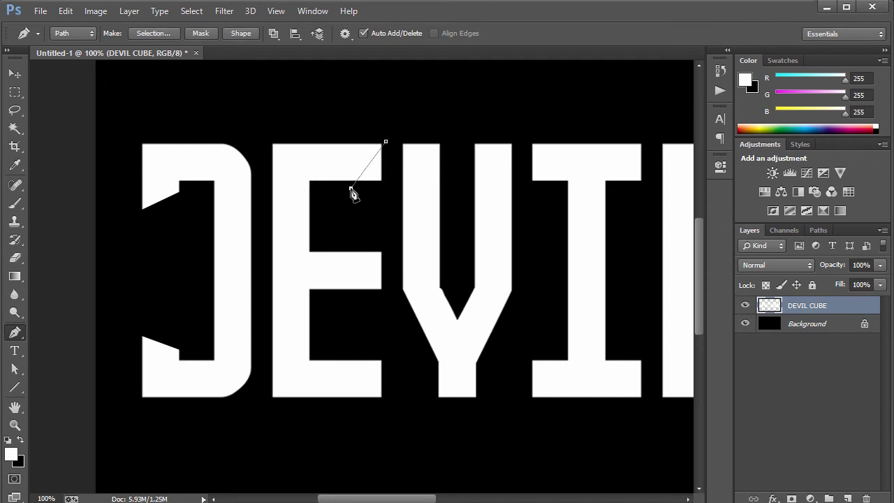
left_click(389, 189)
key("a")
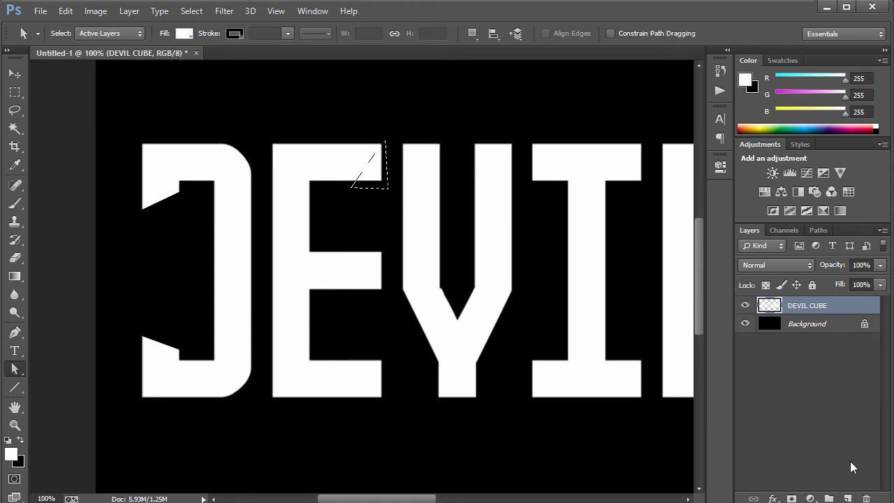
Step: Fill the triangular selection with red (RGB 175, 38, 38) on a new layer and name that layer Guide
left_click(847, 498)
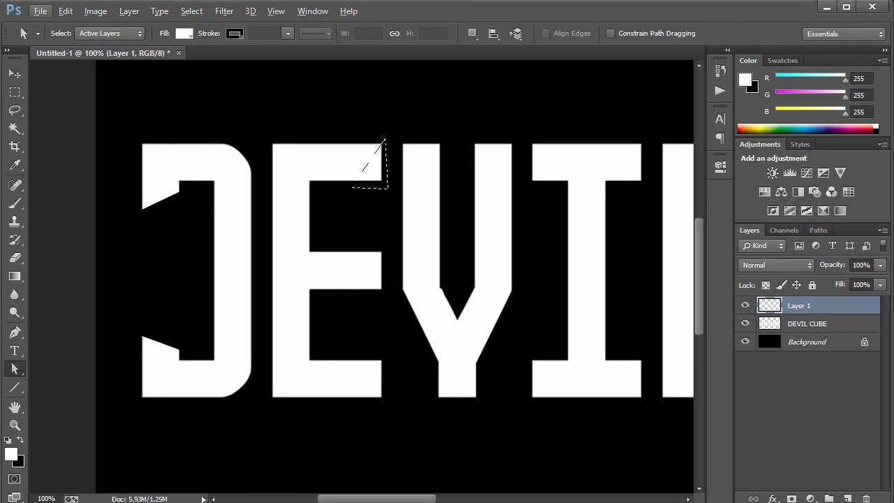
left_click(10, 454)
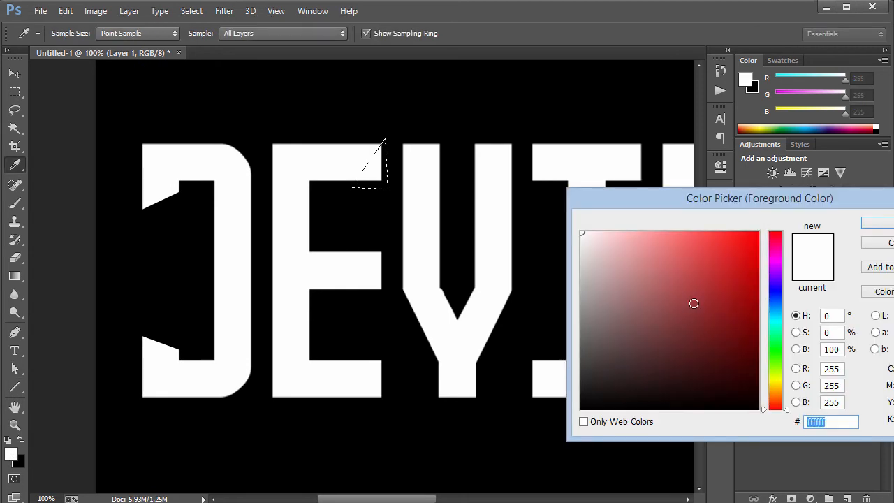
left_click(720, 287)
key("Return")
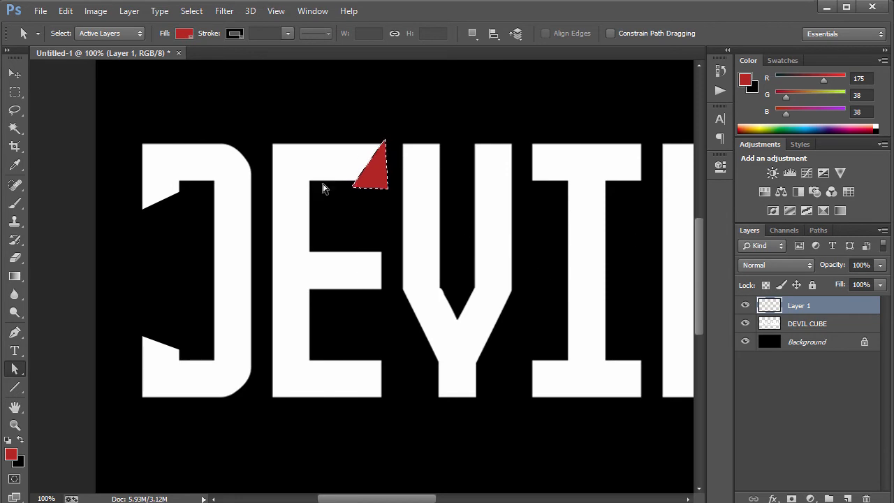
double_click(793, 306)
type("Guide")
key("Return")
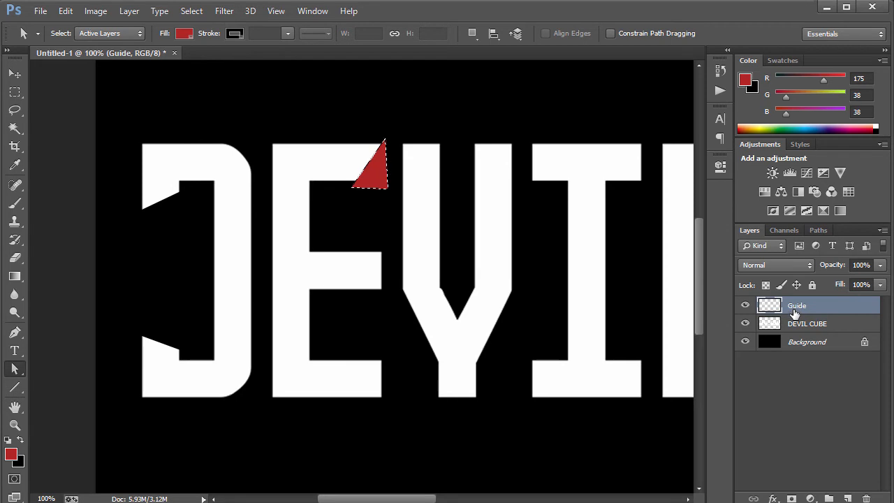
Step: Delete the triangular area from the E's top arm on the DEVIL CUBE layer, and make the Guide layer visible and active
left_click(807, 325)
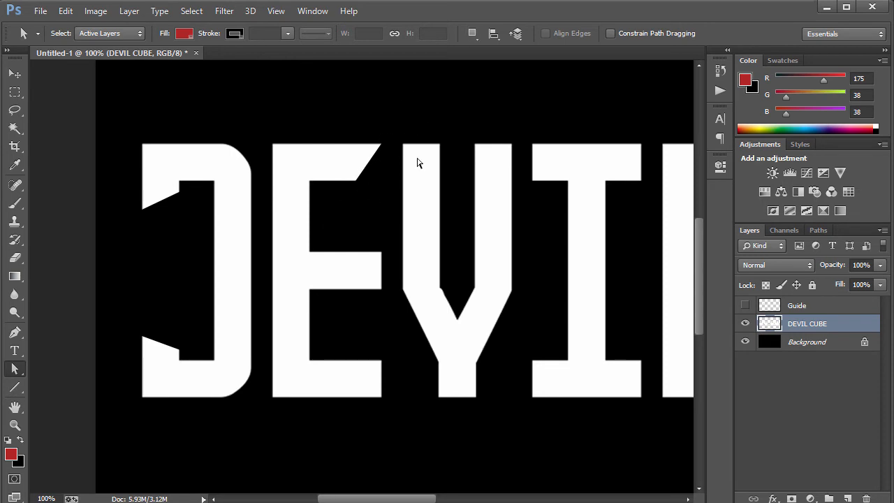
left_click(744, 305)
left_click(802, 308)
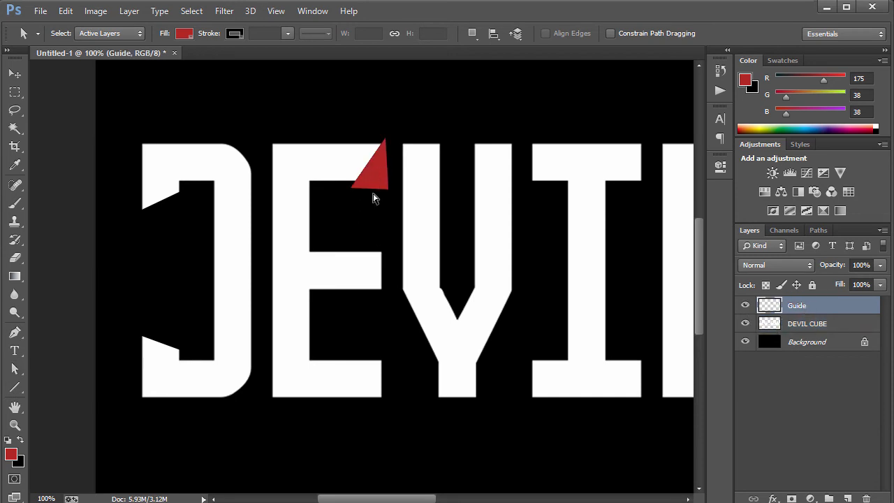
Step: Move the red guide triangle down onto the E's middle arm and nudge it inward toward the stem
key("v")
left_click_drag(381, 180, 380, 280)
key("shift+Left")
key("shift+Left")
key("shift+Left")
key("shift+Left")
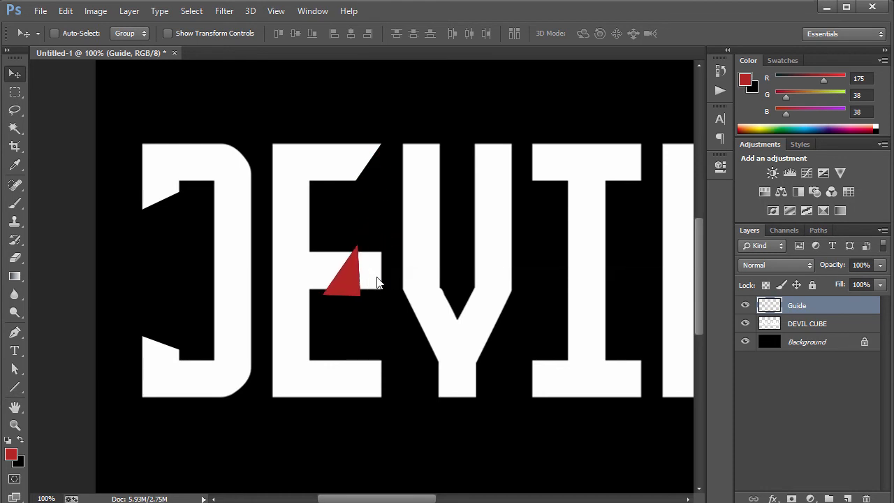
key("Left")
key("Left")
key("Left")
key("Left")
key("Left")
key("Left")
Step: Delete the guide triangle's area from the E's middle arm, hide the Guide layer and deselect
left_click(770, 307, "ctrl")
left_click(796, 325)
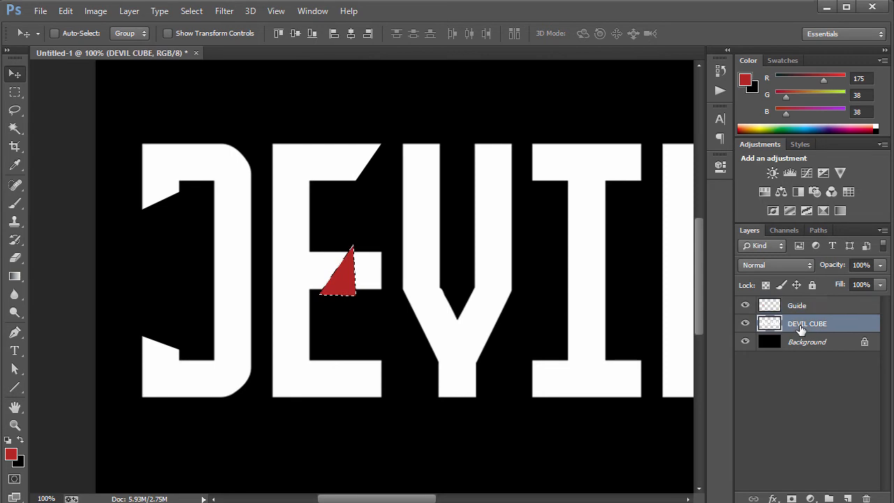
key("Delete")
left_click(745, 305)
key("ctrl+d")
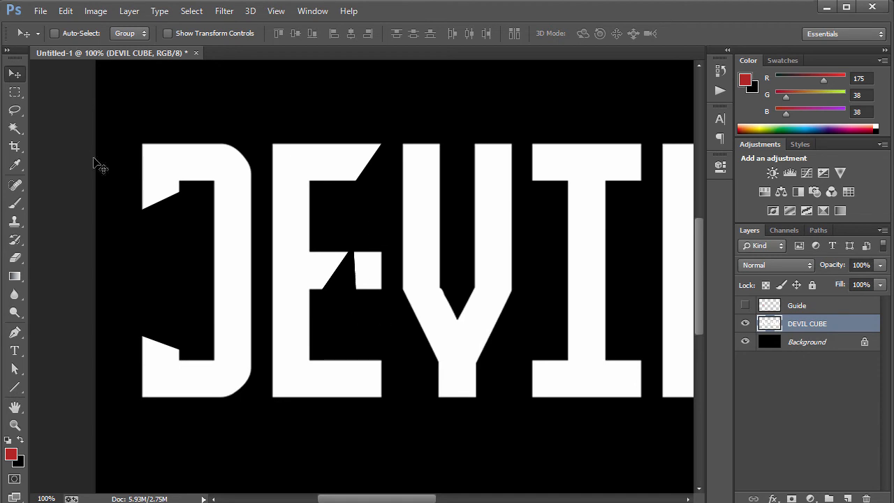
Step: Set the Eraser to a hard round brush 60 px in size
key("e")
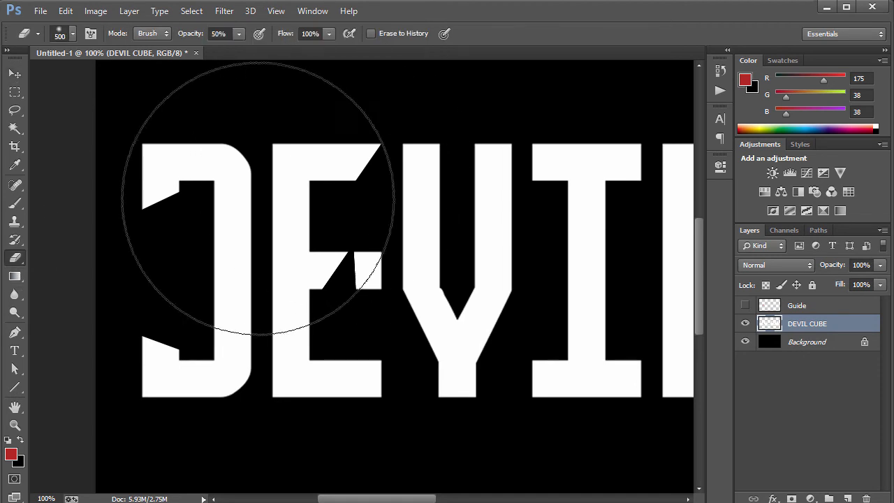
key("bracketleft")
key("bracketleft")
key("bracketleft")
key("bracketleft")
key("bracketleft")
key("bracketleft")
key("bracketleft")
key("bracketleft")
key("bracketleft")
key("bracketleft")
key("bracketleft")
key("bracketleft")
key("bracketleft")
key("bracketleft")
key("bracketleft")
key("bracketleft")
key("bracketleft")
key("bracketleft")
key("bracketleft")
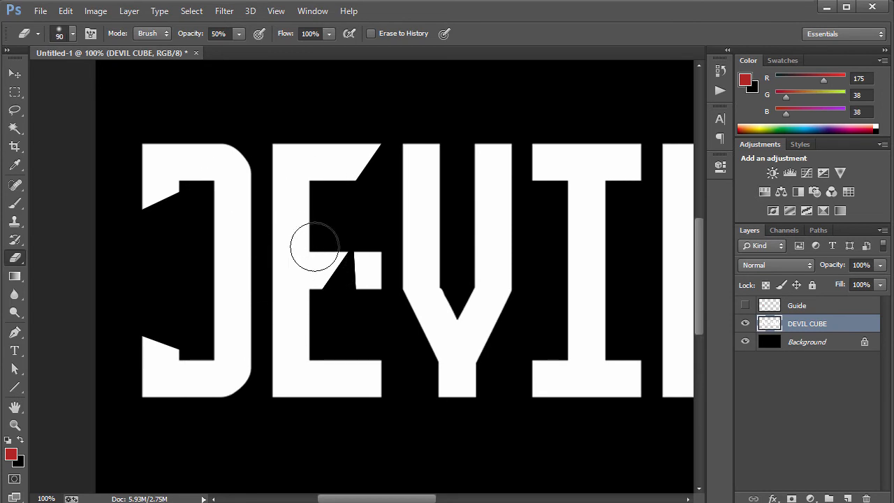
left_click(71, 33)
left_click(47, 143)
left_click(594, 14)
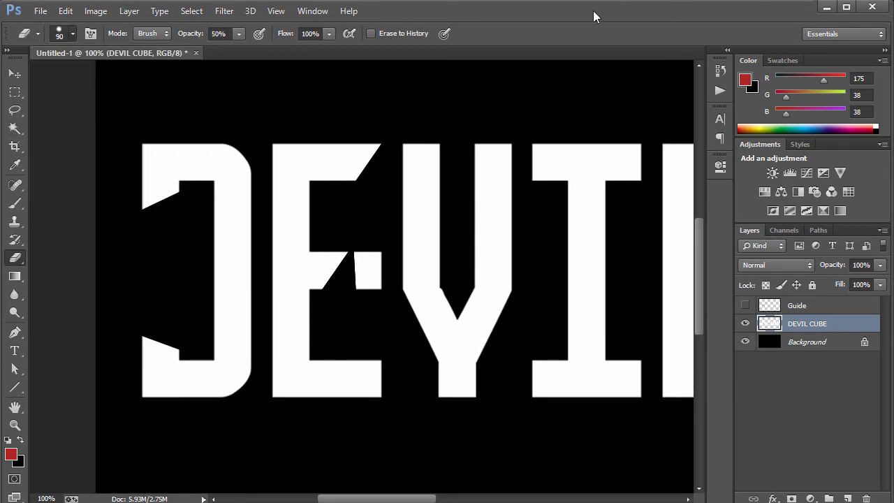
left_click(54, 36)
type("60")
key("Return")
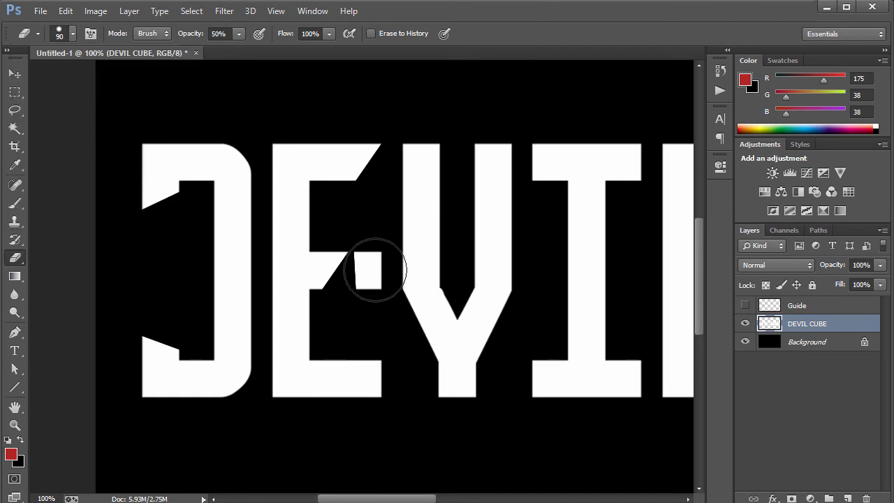
Step: Erase the detached block beside the E's middle arm, raising the Eraser's opacity to 100%
mouse_move(370, 284)
left_mouse_down()
mouse_move(371, 291)
mouse_move(370, 260)
mouse_move(369, 289)
left_mouse_up()
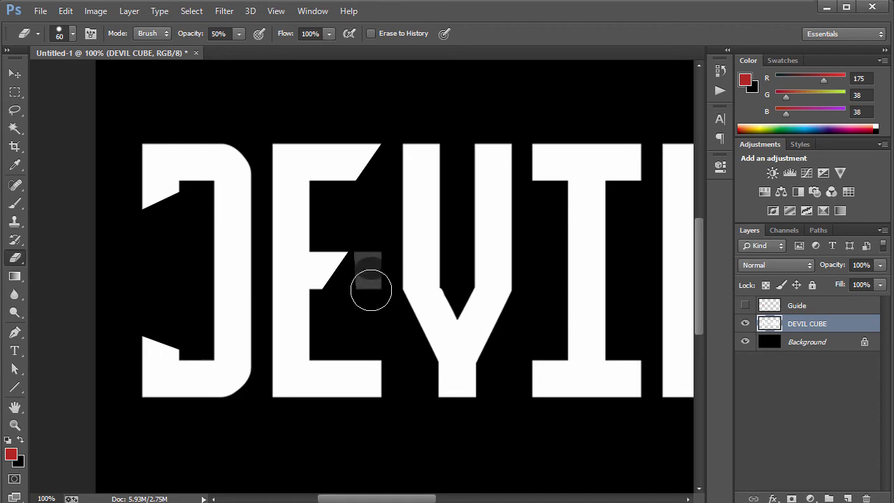
left_click_drag(194, 34, 231, 34)
left_click_drag(371, 265, 371, 292)
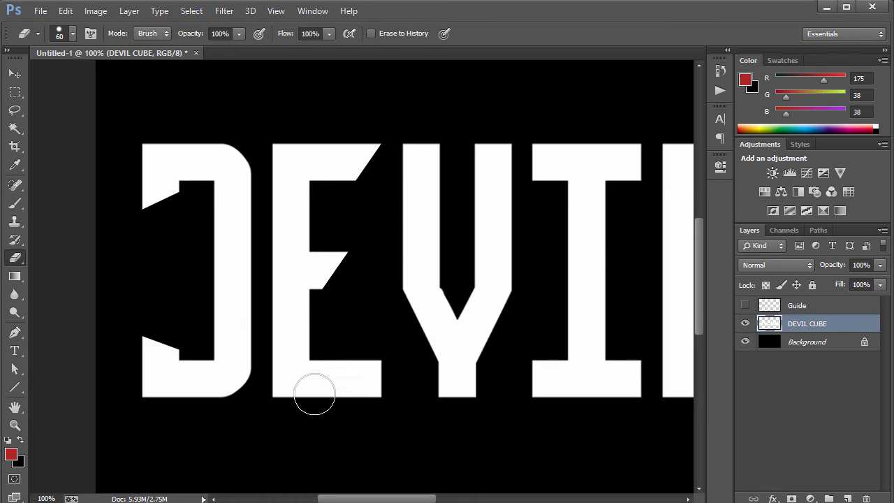
Step: Show the Guide layer and move its red triangle over the outer end of the E's bottom arm
left_click(745, 306)
key("v")
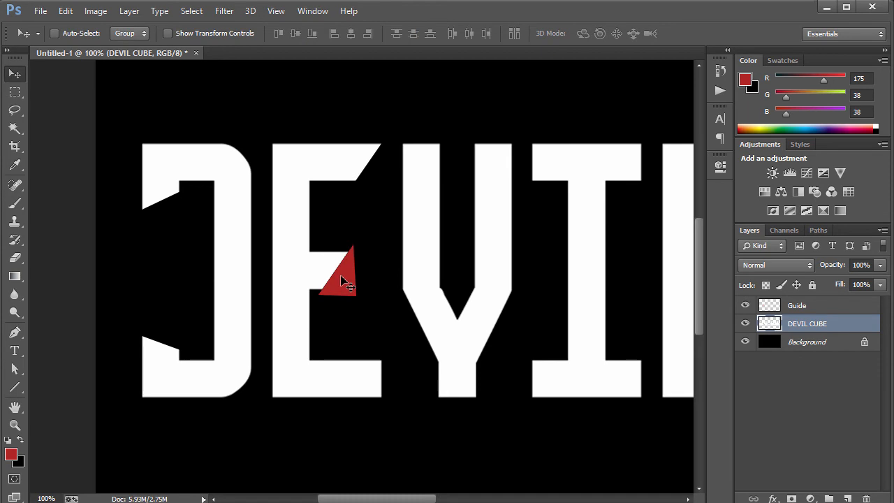
left_click_drag(343, 279, 369, 358)
key("ctrl+z")
left_click(846, 310)
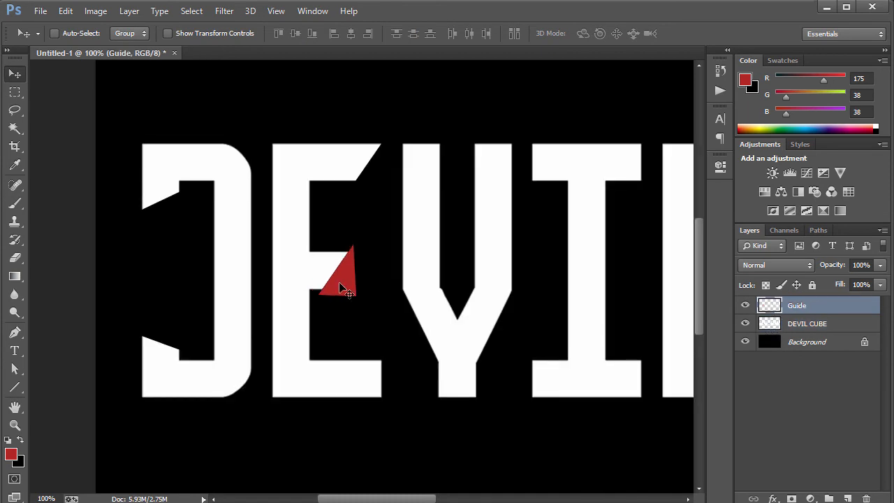
left_click_drag(341, 283, 370, 396)
Step: Delete the guide triangle's area from the E's bottom arm, hide the Guide layer and deselect
left_click(771, 307, "ctrl")
left_click(805, 328)
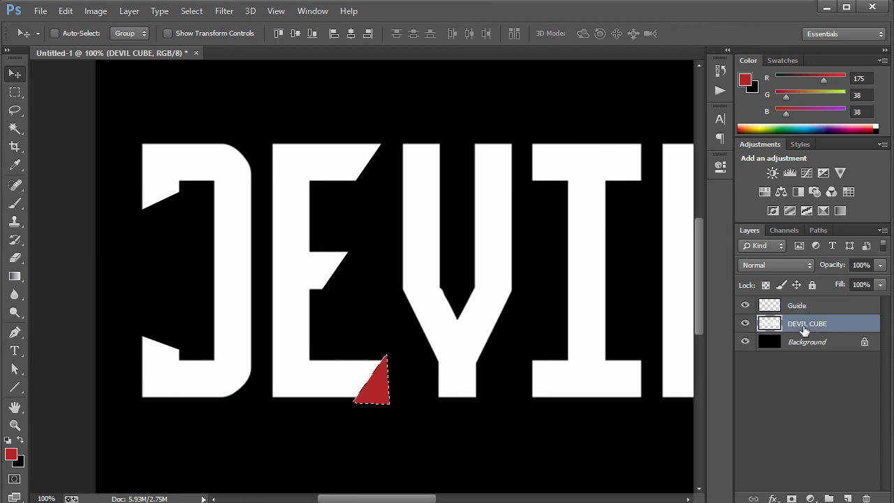
left_click(744, 305)
key("Delete")
key("ctrl+d")
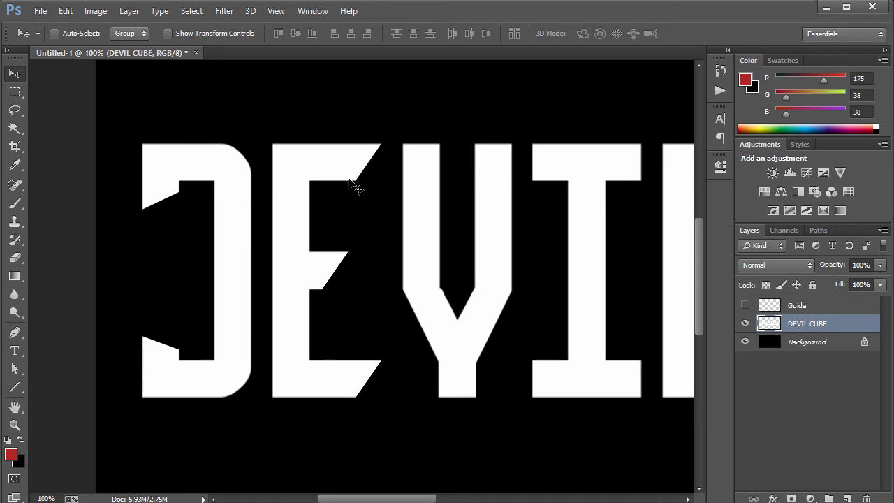
Step: Delete the Guide layer and add a new empty layer above DEVIL CUBE
left_click(819, 306)
key("Delete")
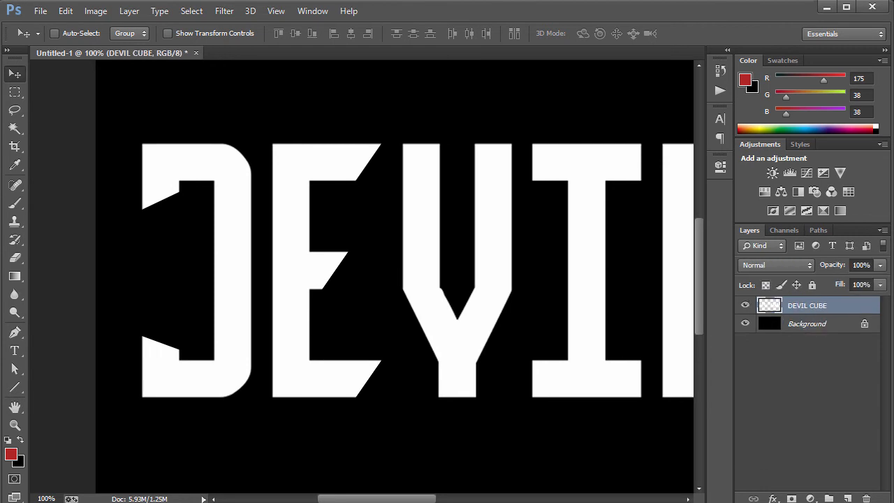
left_click(847, 498)
Step: Draw a closed triangular Pen path over the top of the V's right stem and adjust its left corner point
key("p")
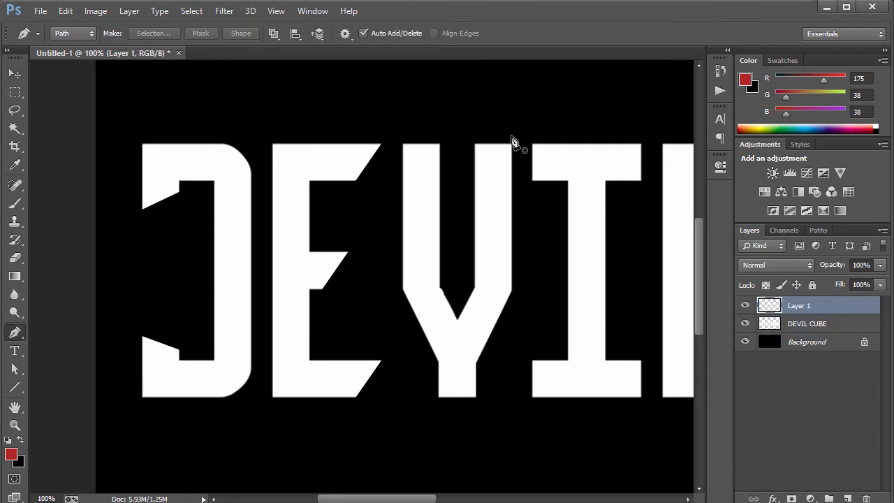
left_click(466, 132)
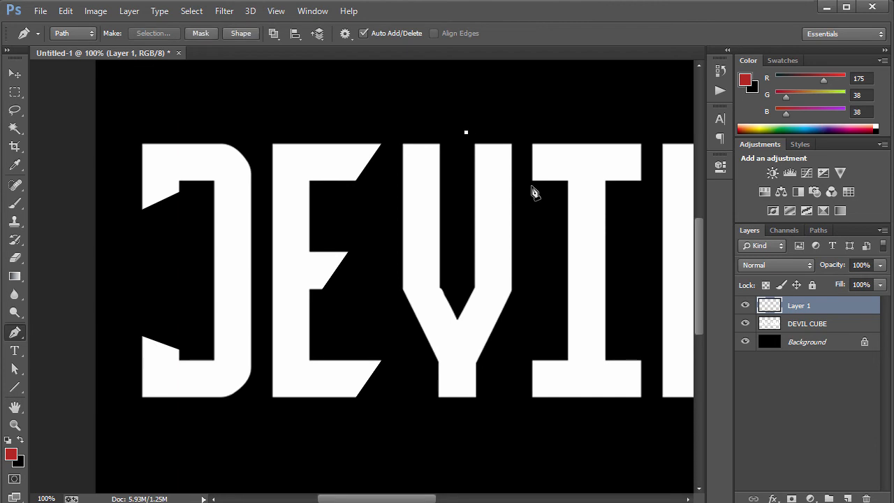
left_click(523, 187)
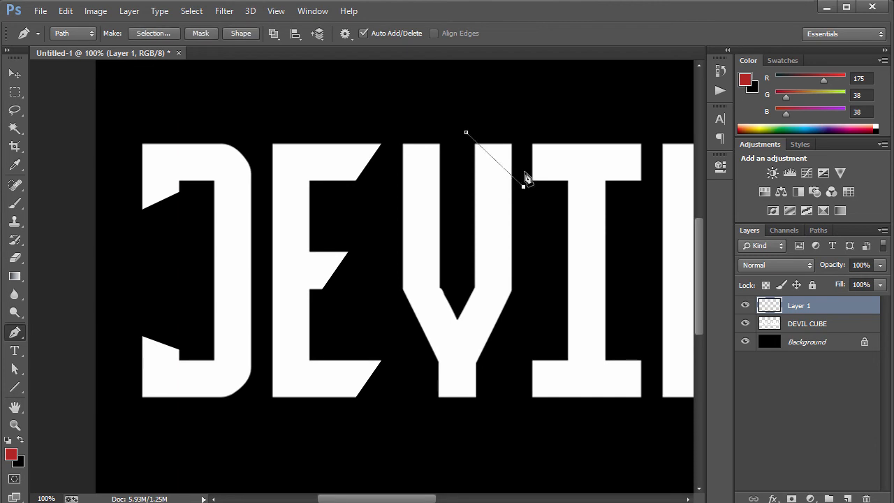
left_click(523, 121)
left_click(466, 132)
key("a")
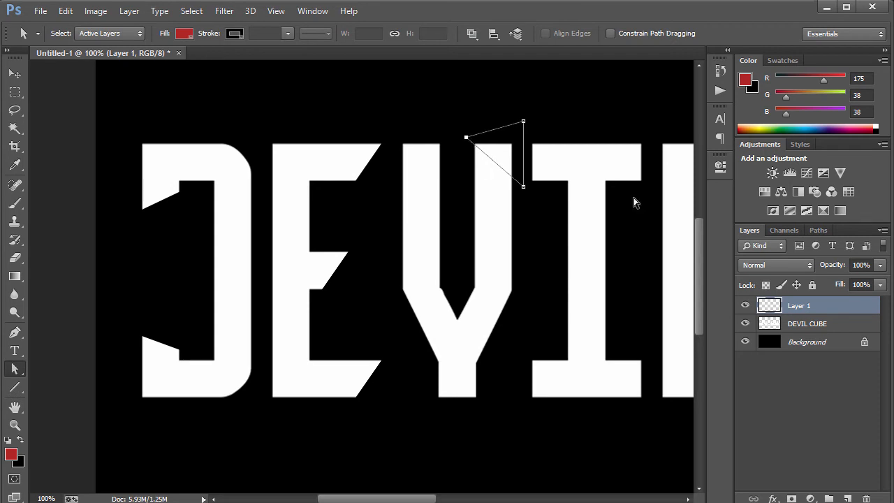
Step: Convert the triangle path to a selection, fill it with the red foreground colour, and activate the Paint Bucket tool
key("ctrl+Return")
key("alt+BackSpace")
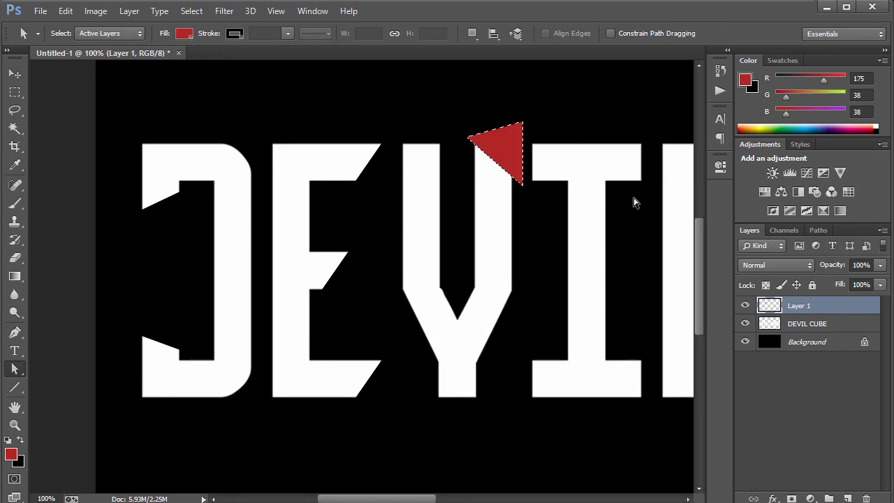
left_click(15, 276)
right_click(15, 276)
left_click(77, 290)
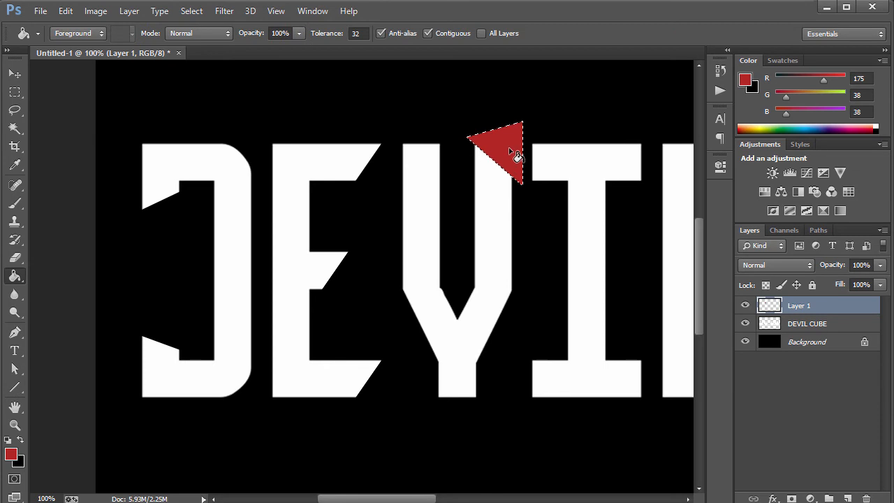
Step: Delete the triangular area from the V's right stem on the DEVIL CUBE layer, deselect, and hide Layer 1
left_click(829, 326)
key("ctrl+d")
left_click(746, 305)
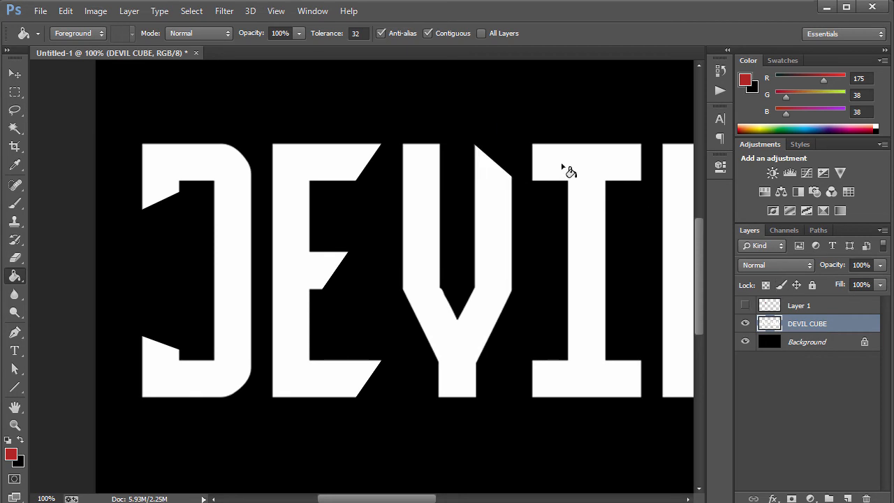
Step: Show Layer 1 with the red triangle again and rename it GUide
left_click(744, 306)
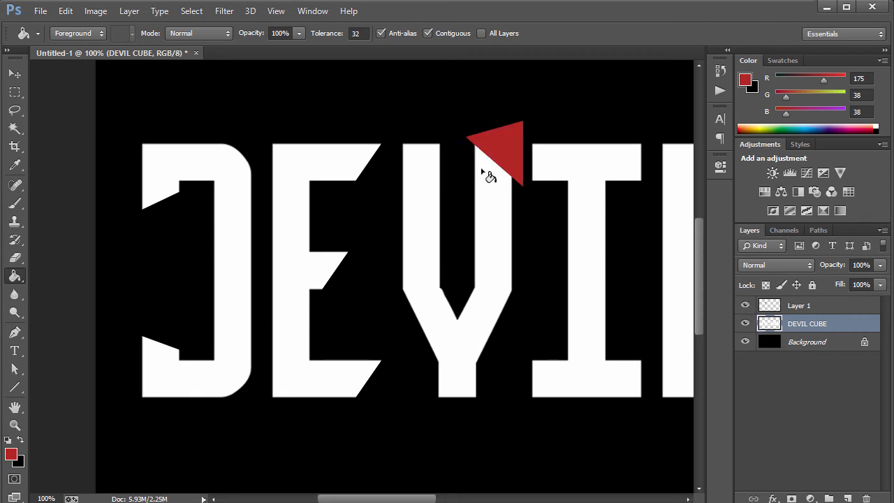
key("v")
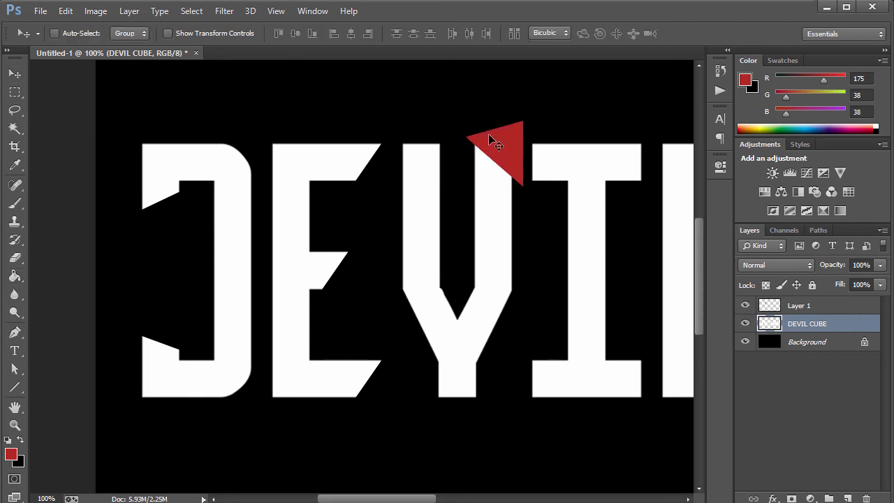
key("ctrl+t")
key("Escape")
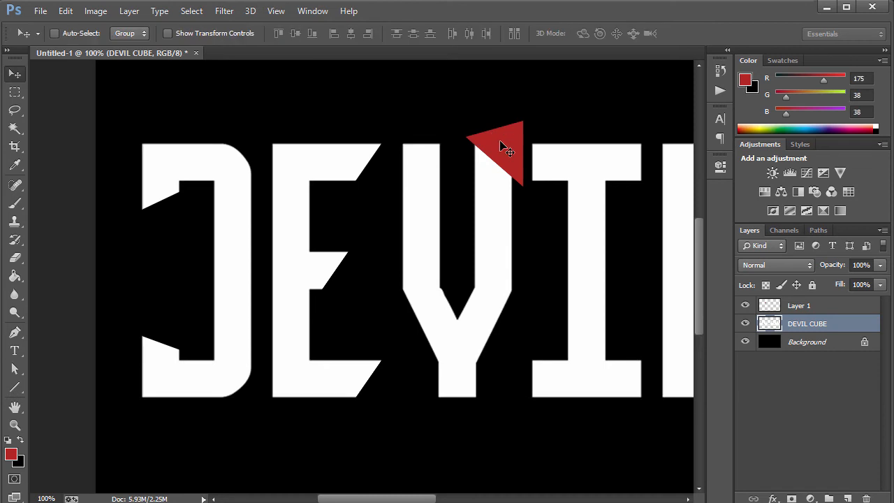
double_click(803, 305)
type("GUide")
key("Return")
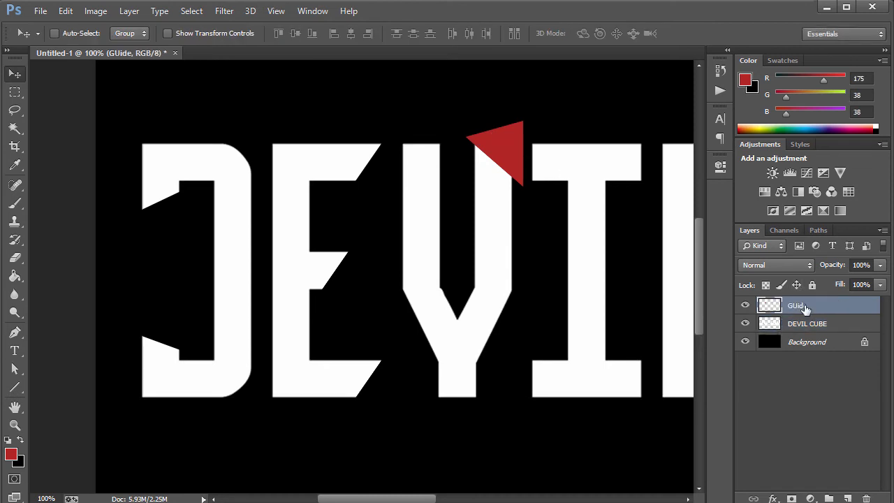
Step: Flip the red guide triangle horizontally
key("ctrl+t")
right_click(484, 150)
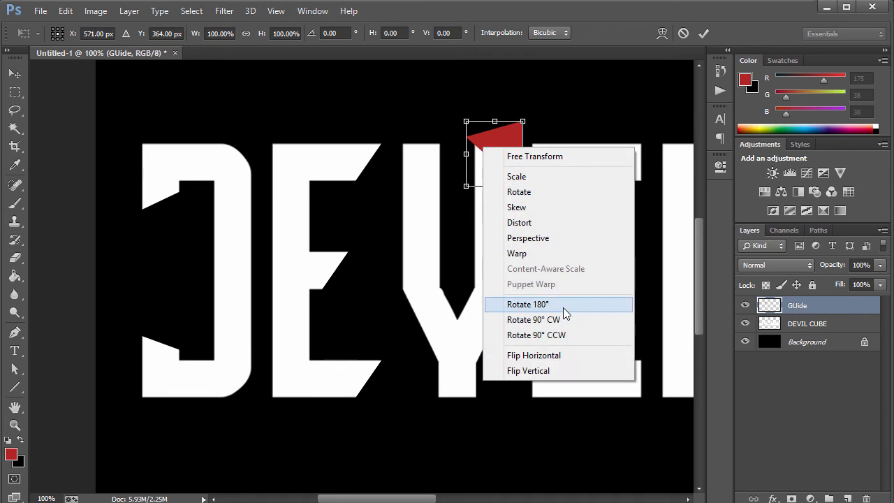
left_click(550, 357)
key("Return")
Step: Move the guide triangle over the top of the V's left stem and nudge it into line with the stem's inner corner
left_click_drag(494, 164, 406, 164)
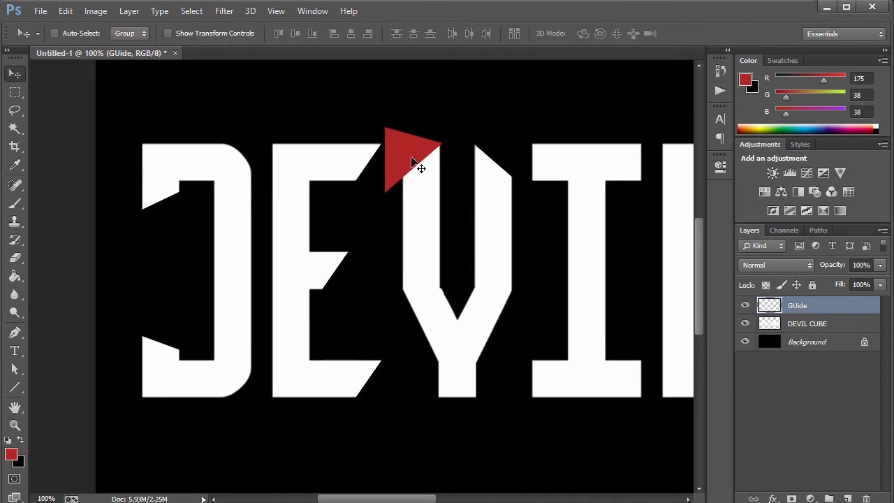
key("Left")
key("Left")
key("Right")
key("Right")
key("Up")
key("Up")
key("Right")
key("Right")
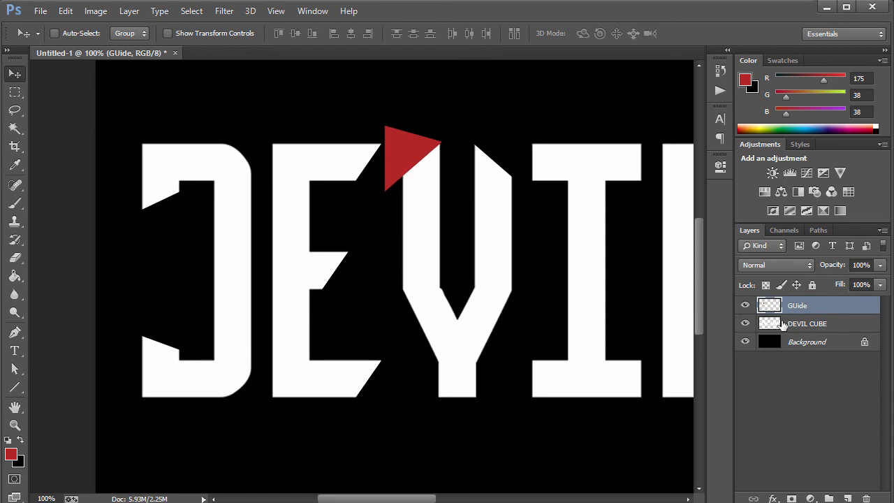
Step: Delete the guide triangle's area from the V's left stem on the DEVIL CUBE layer, hide the GUide layer, and deselect
left_click(774, 308, "ctrl")
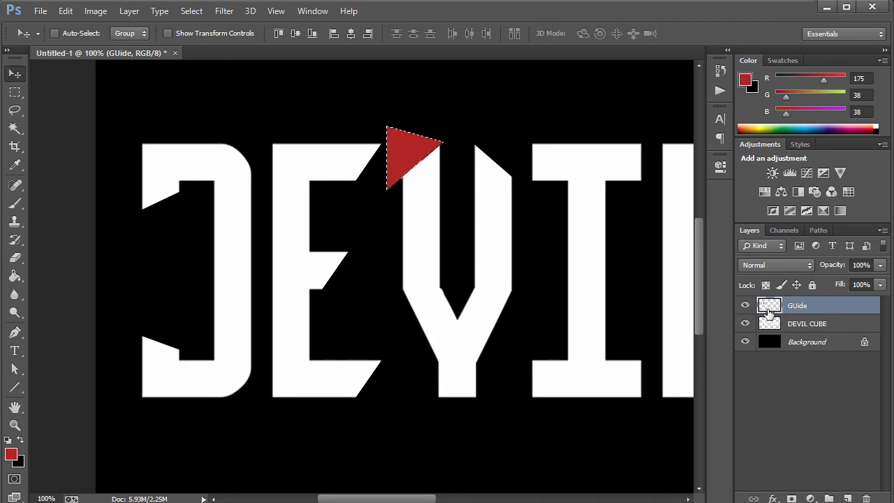
left_click(814, 328)
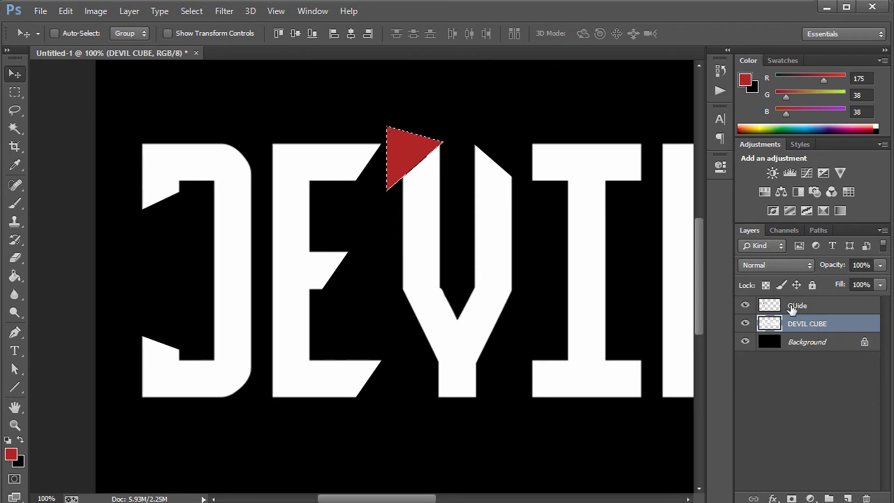
left_click(745, 305)
key("ctrl+d")
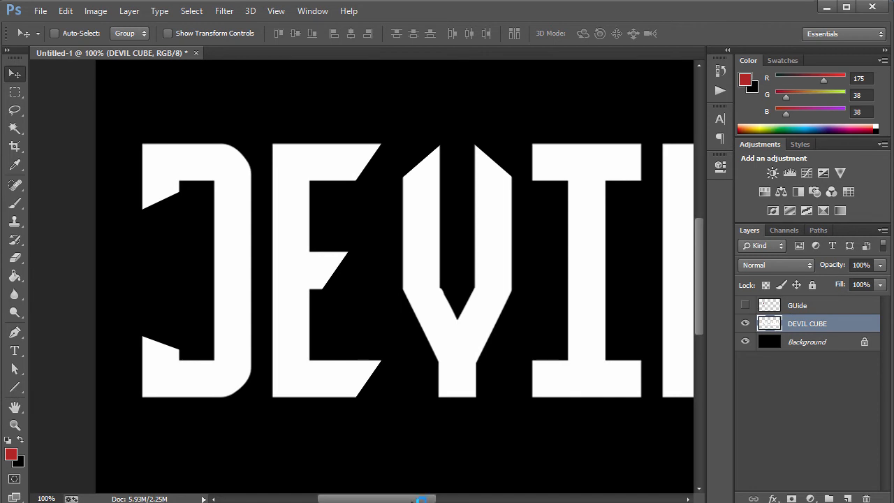
Step: Draw a closed triangular Pen path extending the V's lower left diagonal across its square base
left_click_drag(421, 499, 437, 499)
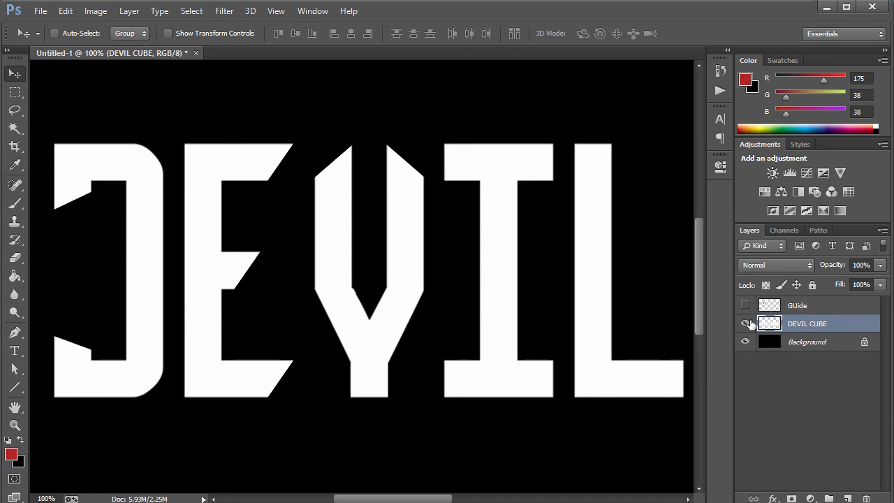
key("p")
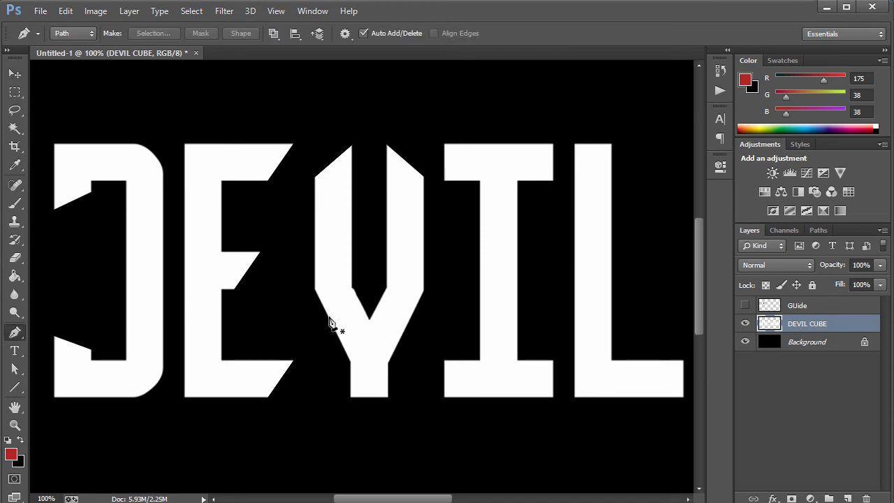
left_click(387, 413)
key("Left")
key("Left")
key("Left")
key("Left")
key("Left")
key("Left")
key("Left")
key("Left")
key("Left")
key("Left")
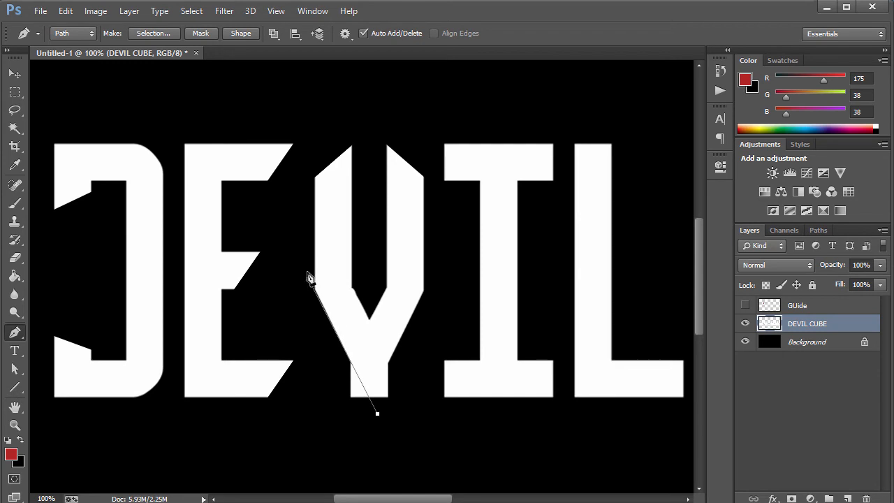
left_click(306, 418)
left_click(308, 280)
Step: Convert the path to a selection, delete that area from the left of the V's base, and deselect
key("a")
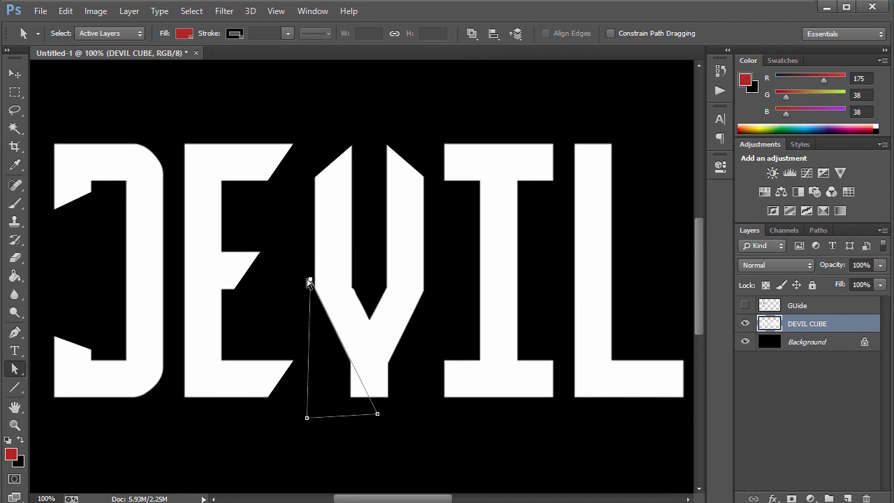
key("ctrl+Return")
key("ctrl+d")
Step: Draw a closed triangular Pen path extending the V's lower right diagonal down to the base's tip
key("p")
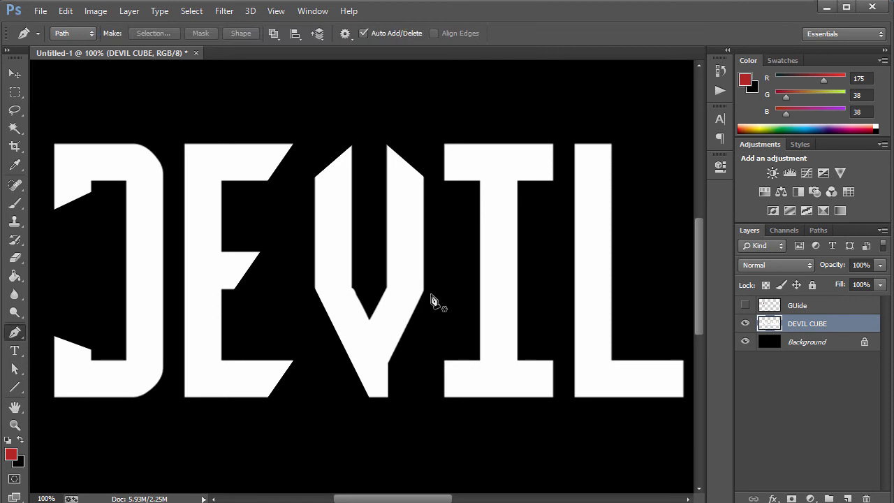
left_click(430, 282)
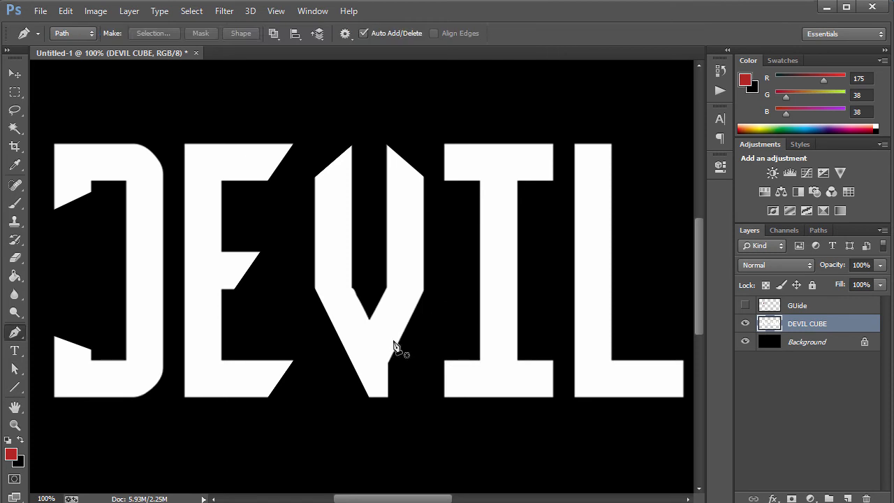
left_click(361, 398)
key("Right")
key("Right")
key("Right")
key("Right")
key("Right")
key("Right")
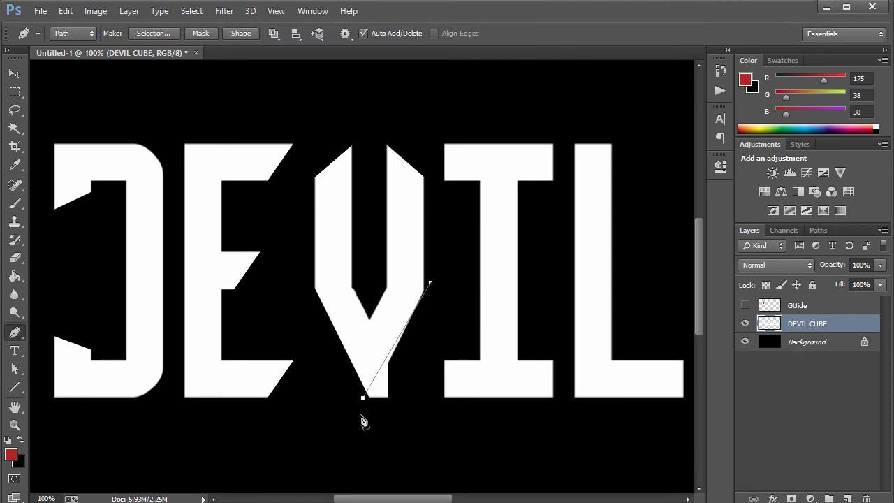
key("Down")
key("Down")
left_click(410, 412)
left_click(430, 283)
Step: Nudge the path's upper corner point up and left to align its edge with the V's right diagonal
key("a")
key("Up")
key("Up")
key("Up")
key("Up")
key("Up")
key("Up")
key("Left")
key("Left")
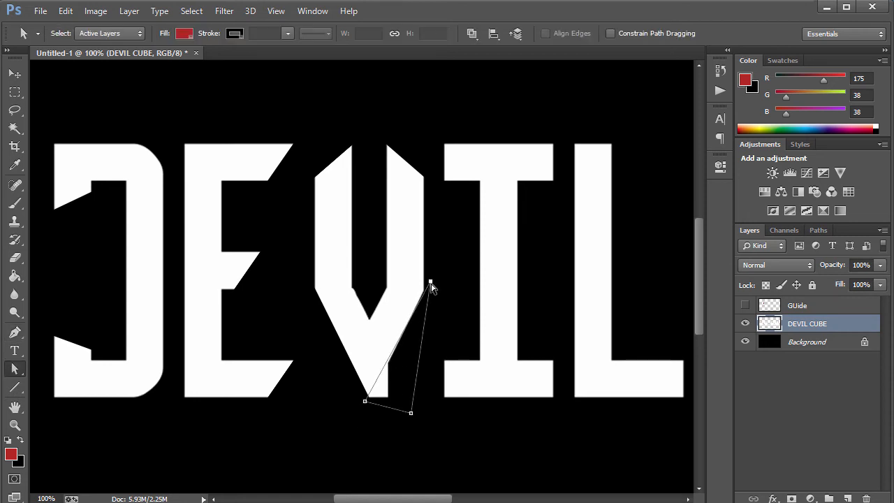
Step: Undo the anchor point deletion, convert the path to a selection, and delete that area from the right of the V's base
key("Delete")
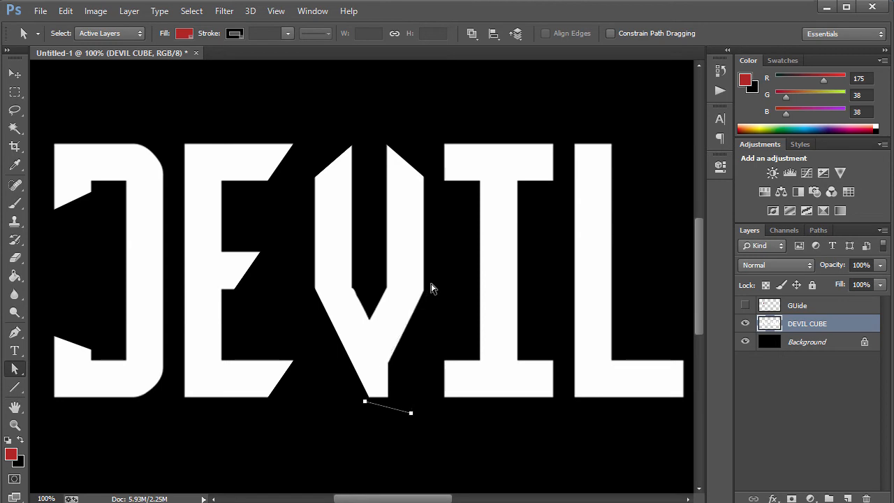
key("ctrl+z")
key("ctrl+Return")
key("Delete")
key("ctrl+d")
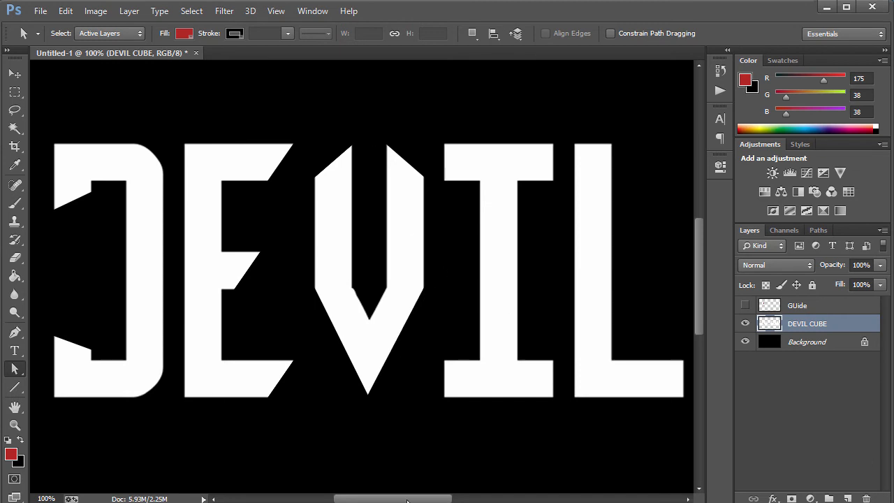
Step: Draw a closed triangular Pen path slanting across the top of the L's stem
left_click_drag(408, 500, 431, 500)
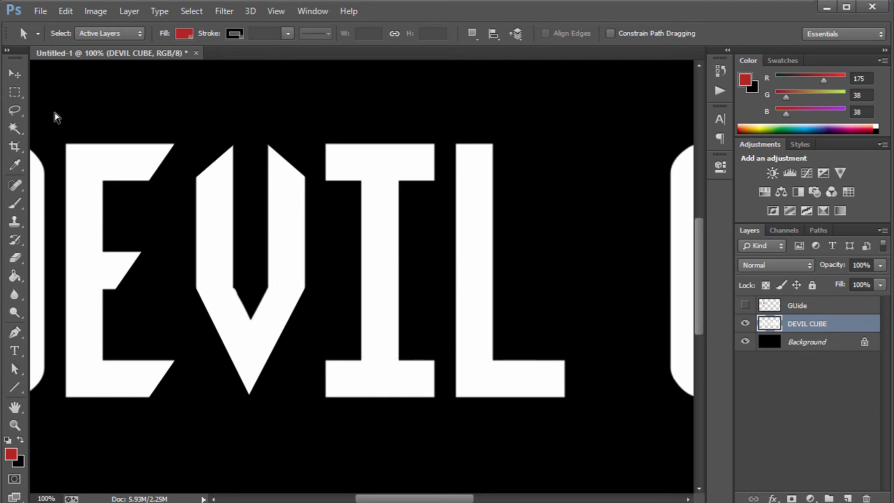
key("p")
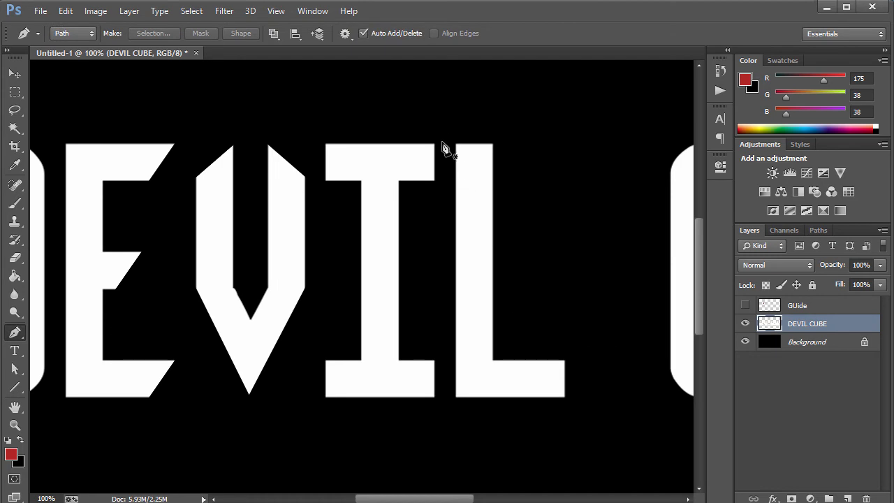
left_click(530, 202)
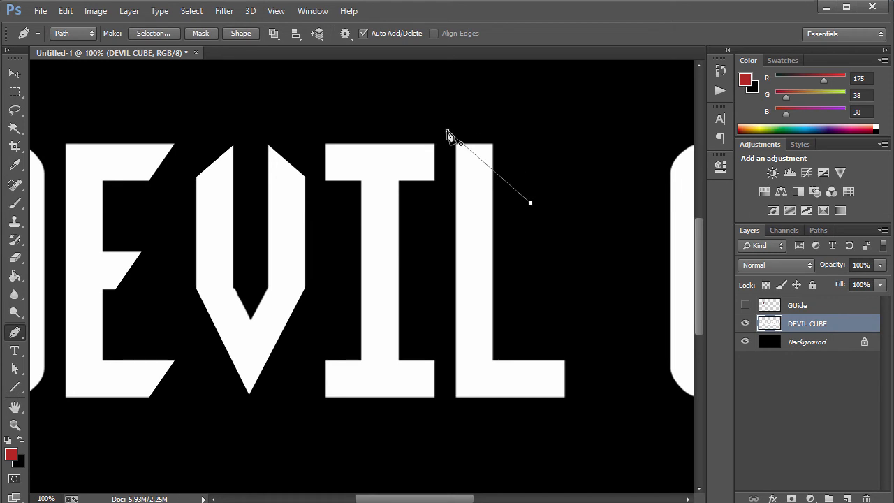
left_click(535, 125)
left_click(447, 131)
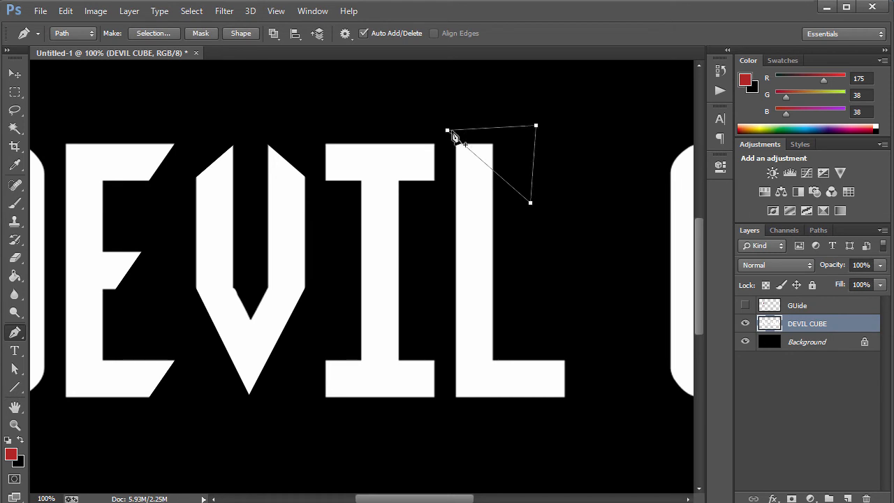
Step: Nudge the path's left corner point down and delete the enclosed area from the top of the L
key("a")
left_click(447, 131, "ctrl")
key("Down")
key("Down")
key("Down")
key("Down")
key("Down")
key("Down")
key("Down")
key("Down")
key("Down")
key("Down")
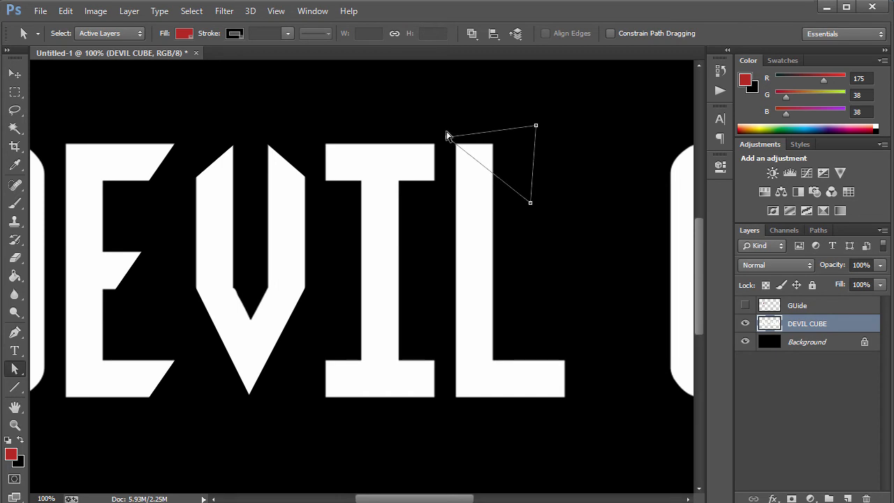
key("ctrl+Return")
key("Delete")
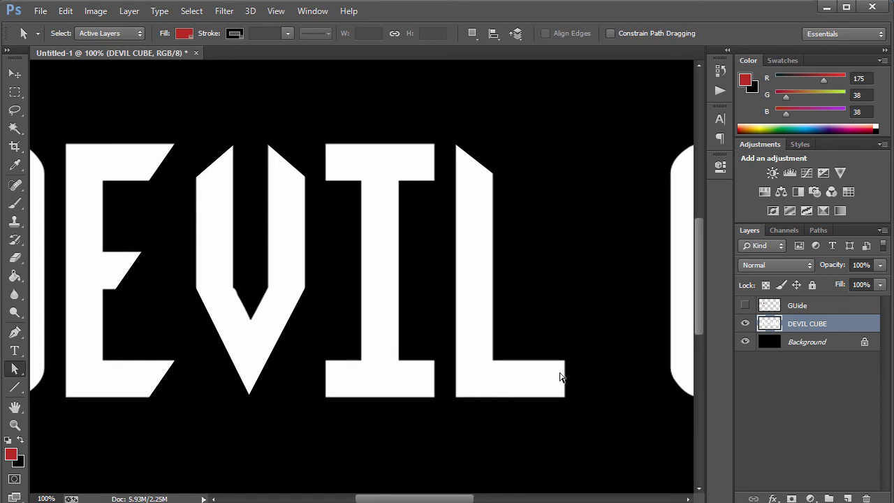
Step: Draw a closed triangular Pen path across the end of the L's foot, delete the enclosed area, and deselect
key("p")
left_click(521, 345)
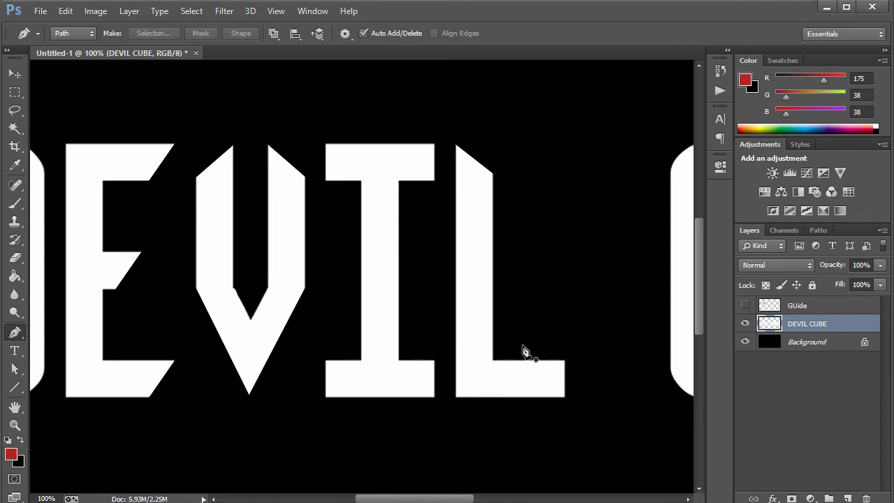
left_click(579, 409)
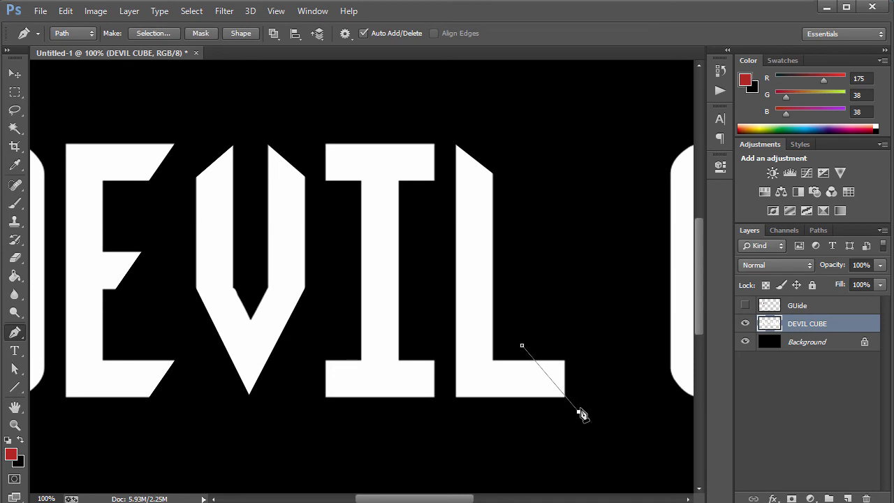
left_click(578, 341)
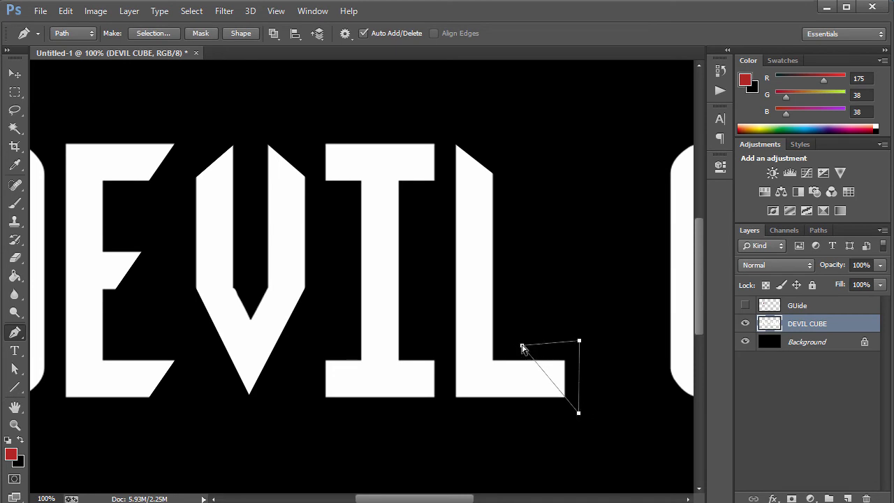
left_click(522, 345)
key("ctrl+Return")
key("Delete")
key("ctrl+d")
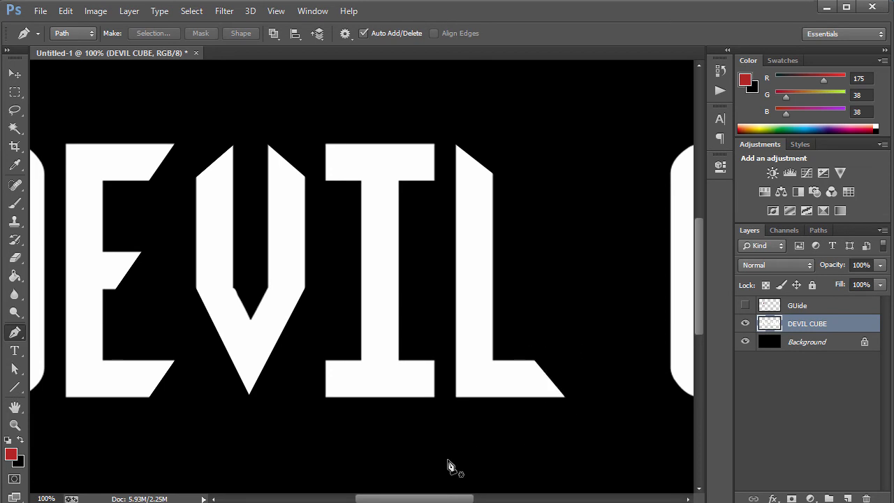
key("ctrl+0")
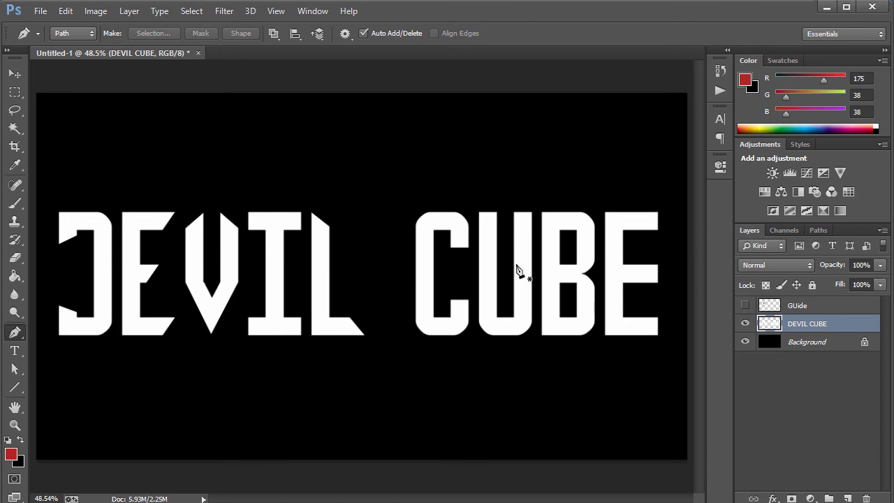
key("ctrl+plus")
key("ctrl+plus")
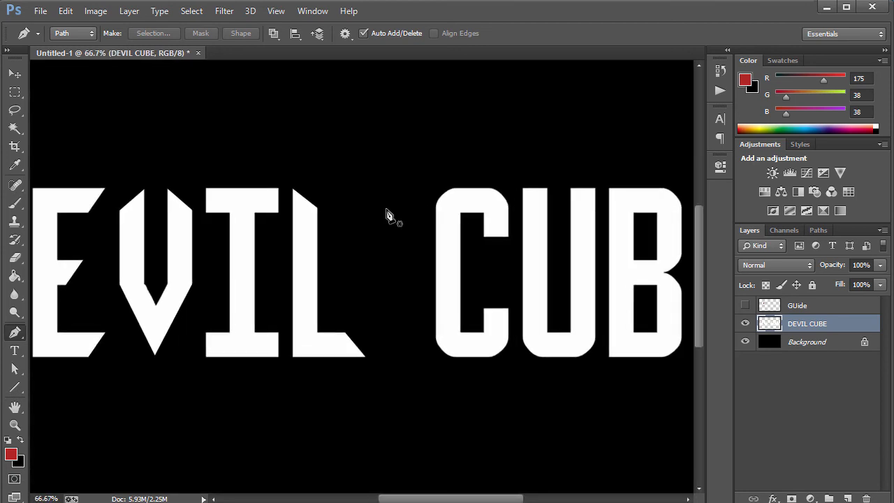
left_click_drag(444, 498, 486, 498)
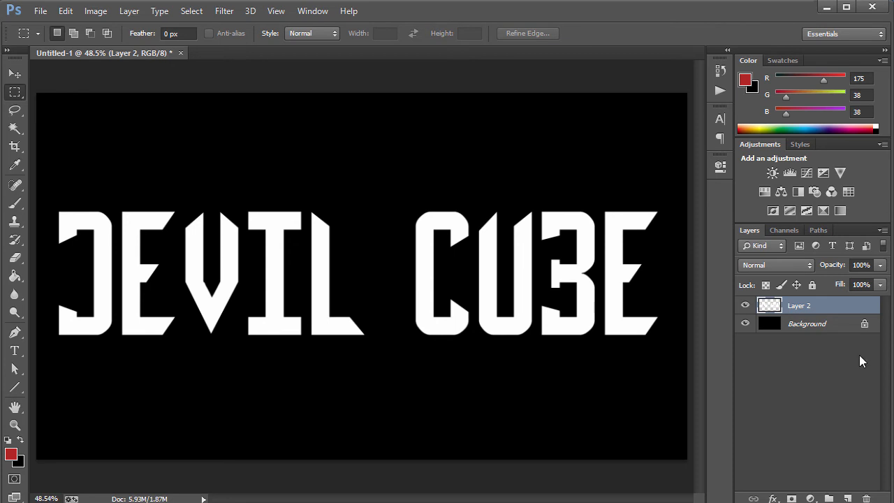
Step: Skew the DEVIL CUBE lettering horizontally by -7.74° so the letters lean forward
key("ctrl+t")
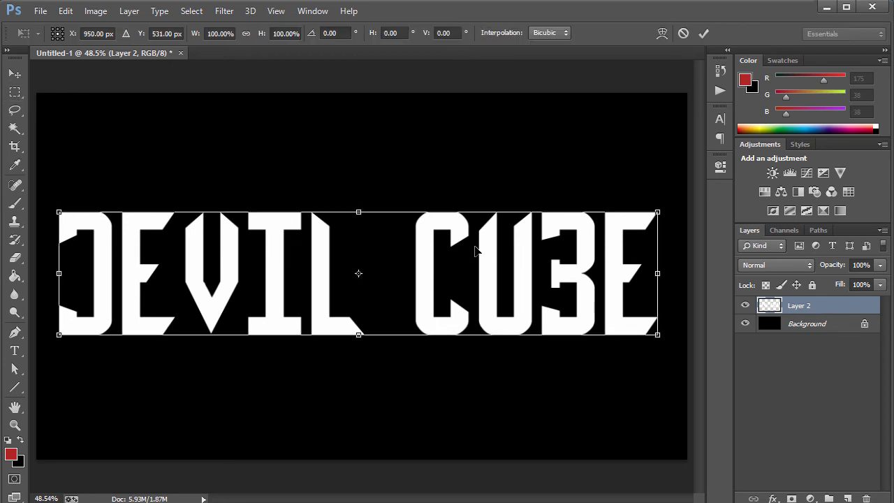
right_click(433, 235)
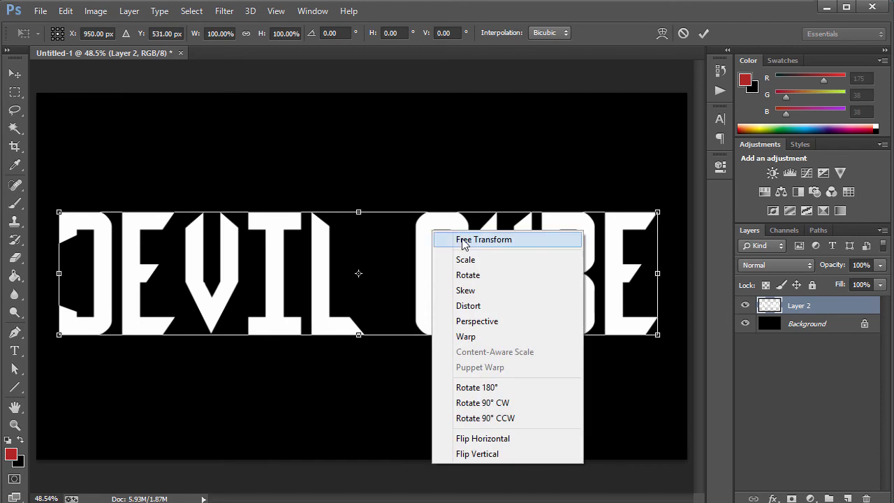
left_click(466, 290)
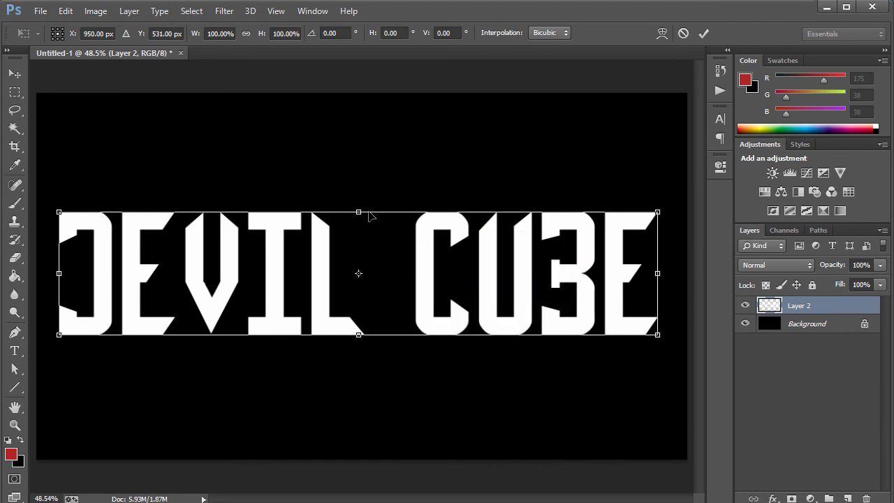
left_click_drag(371, 214, 387, 213)
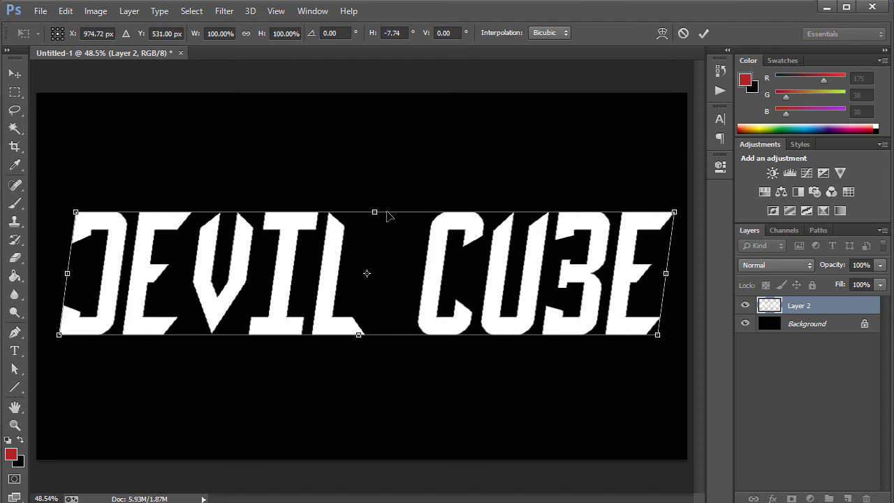
key("Return")
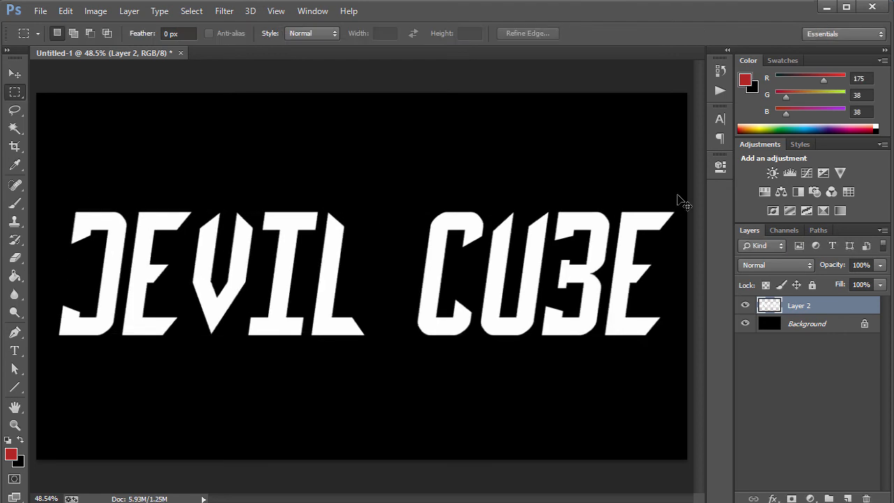
Step: Skew the lettering on Layer 2 horizontally by a further -4.21° and apply the transformation
key("ctrl+t")
right_click(465, 206)
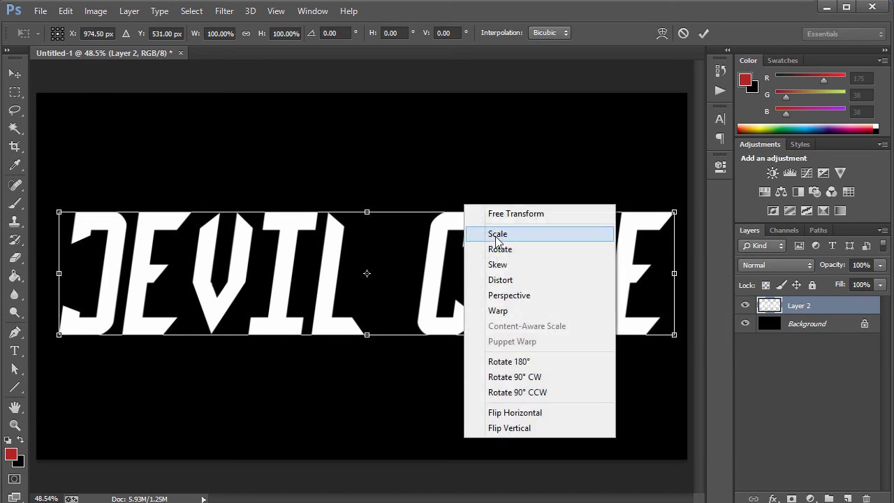
left_click(498, 265)
left_click_drag(473, 218, 481, 218)
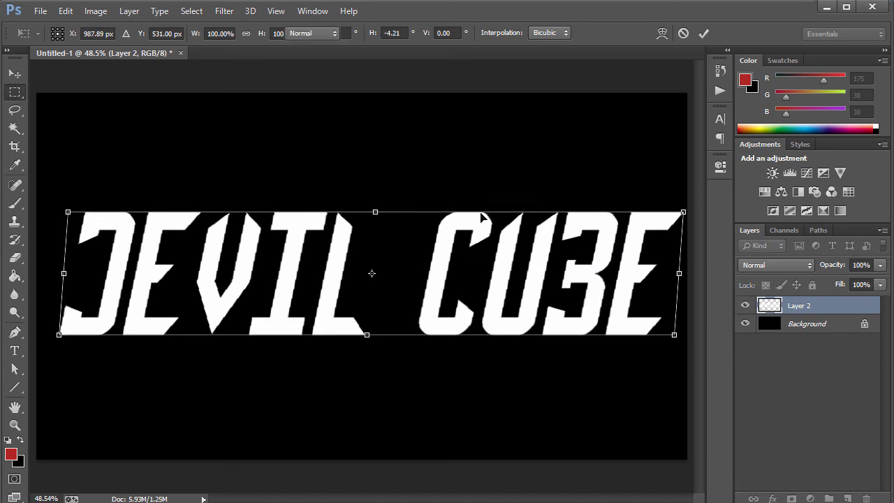
key("Return")
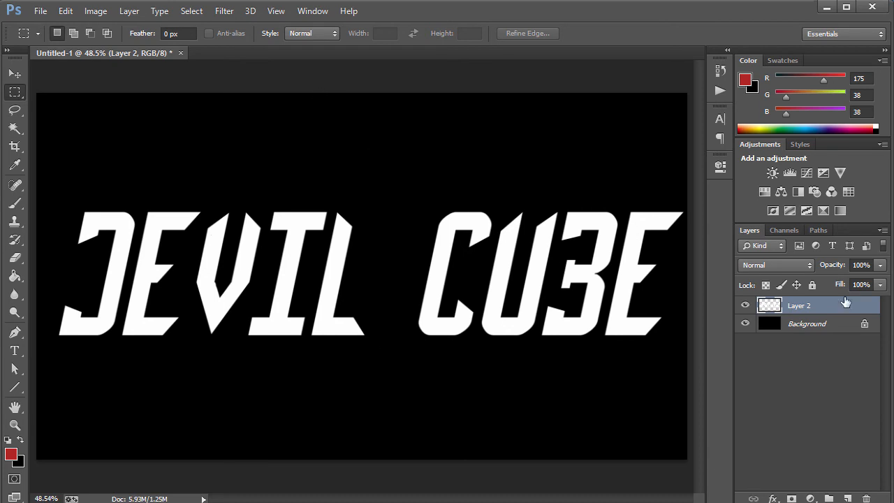
Step: Convert the locked Background into a regular layer, keeping the default layer settings
double_click(841, 325)
key("Return")
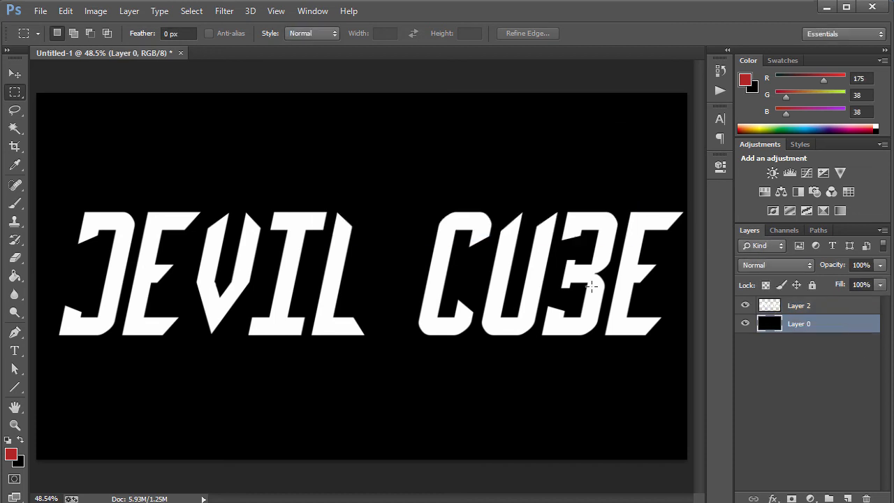
double_click(846, 323)
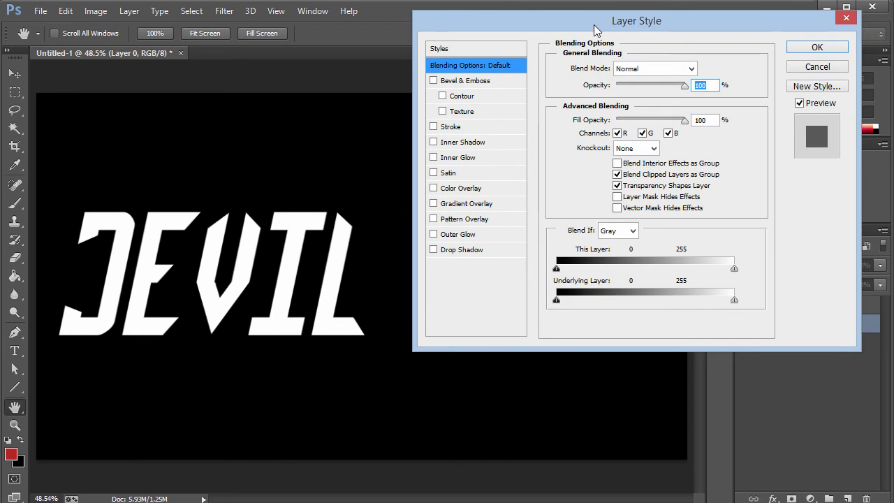
left_click_drag(594, 26, 564, 29)
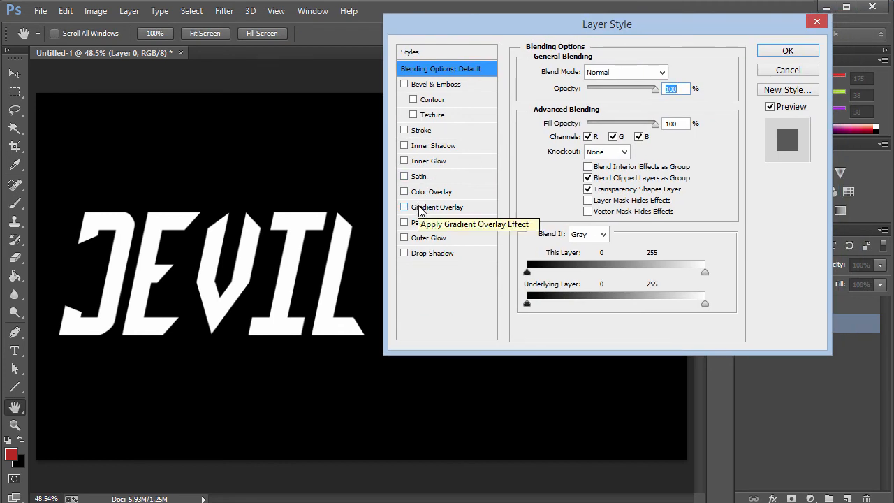
left_click(787, 70)
key("m")
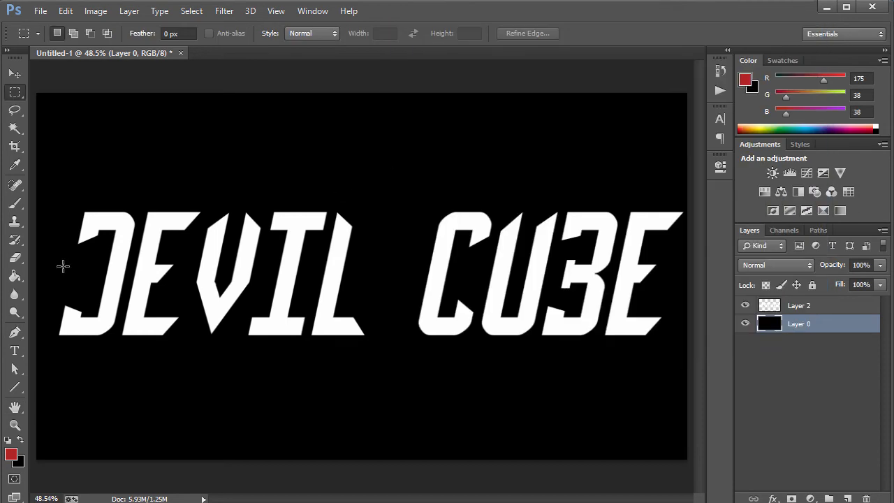
Step: Activate the Gradient tool and load the Foreground to Background preset in the Gradient Editor
left_click(15, 257)
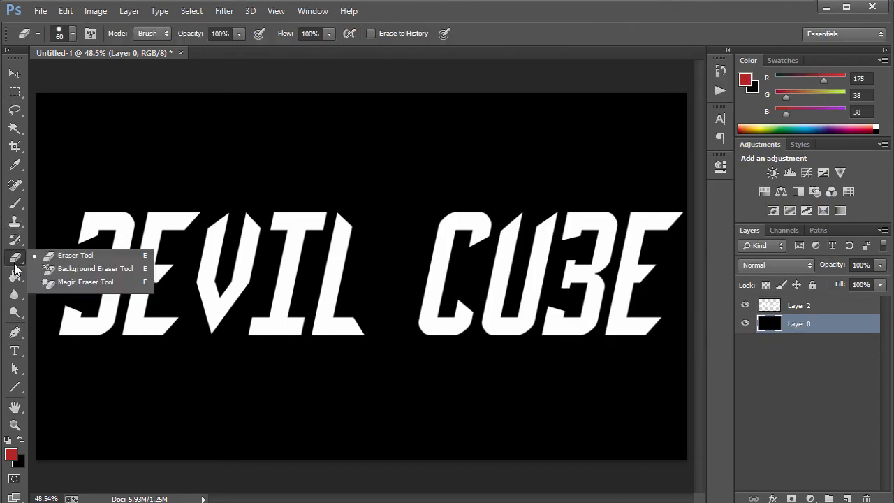
left_click_drag(15, 276, 52, 281)
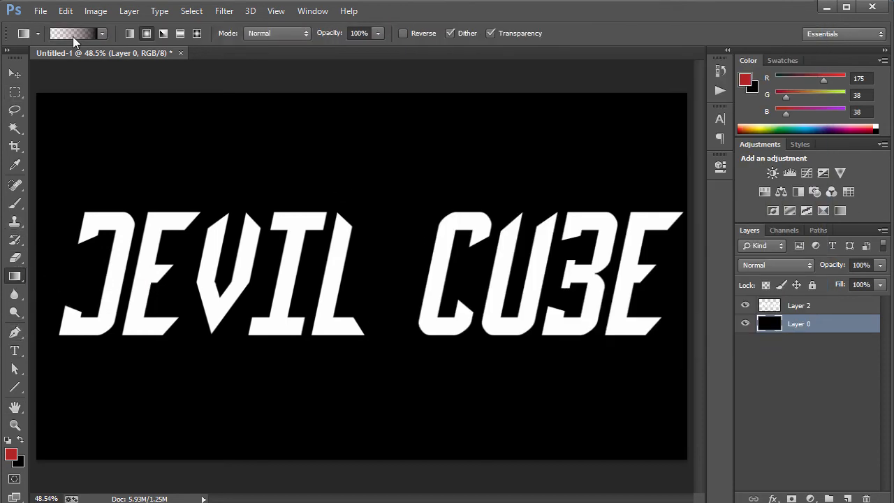
left_click(74, 36)
left_click(505, 69)
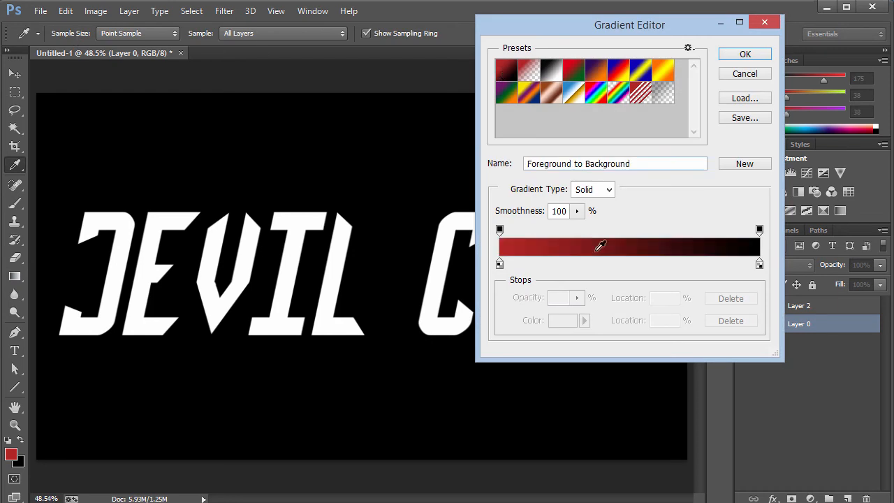
Step: Set the gradient's end colour stop to light red ff6c6c and accept the gradient
left_click(499, 264)
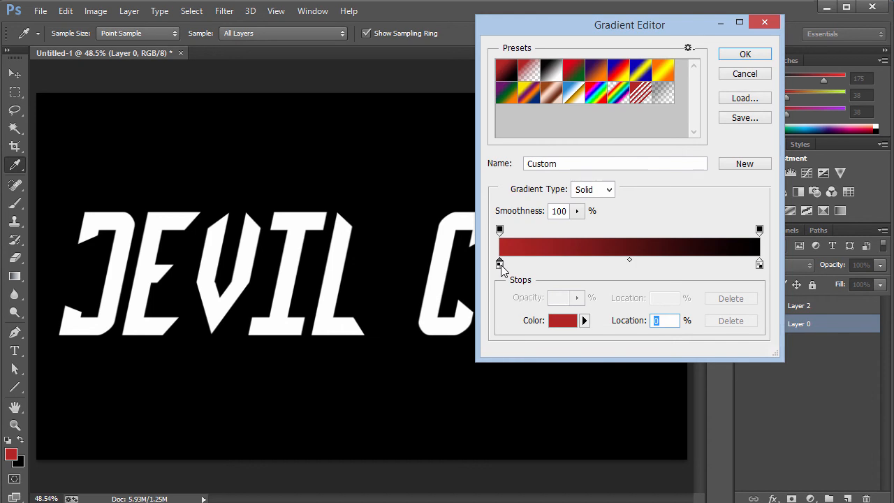
left_click(759, 264)
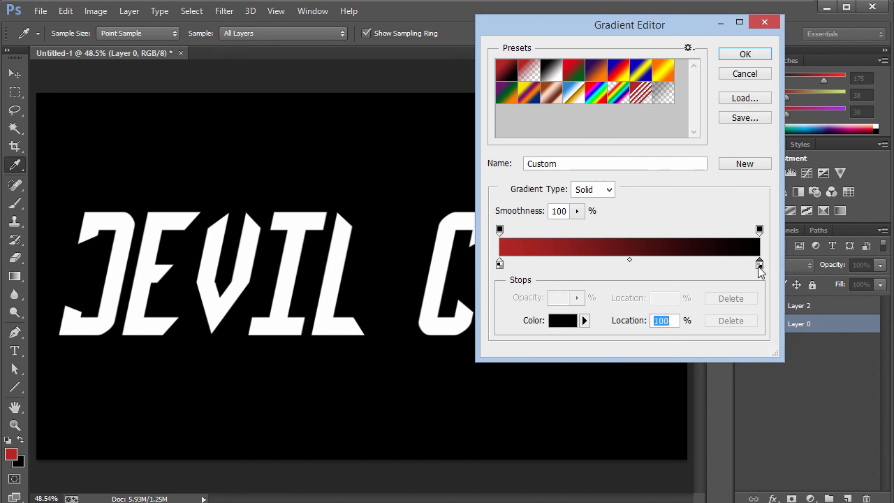
double_click(758, 265)
left_click_drag(732, 259, 694, 210)
left_click(873, 223)
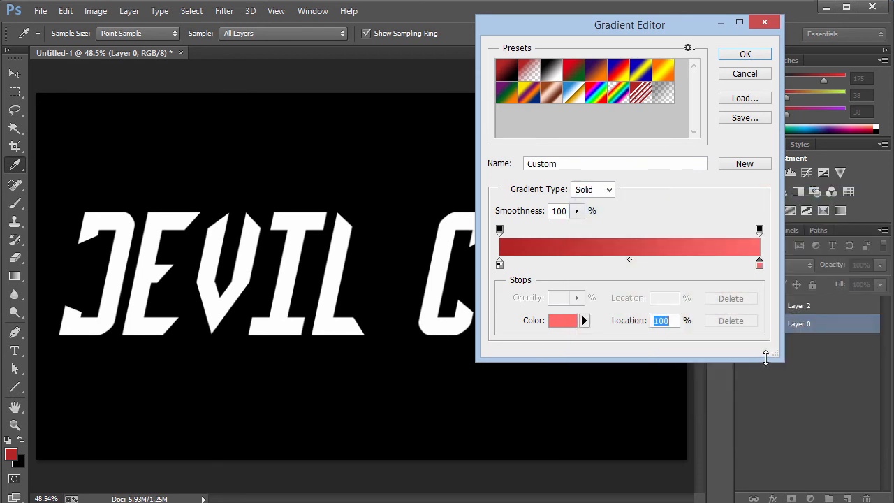
left_click(744, 53)
key("ctrl+minus")
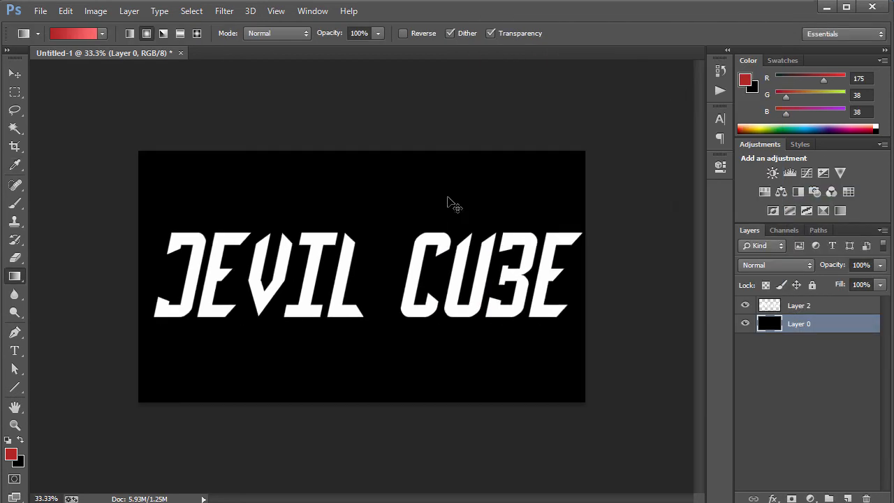
left_click(10, 455)
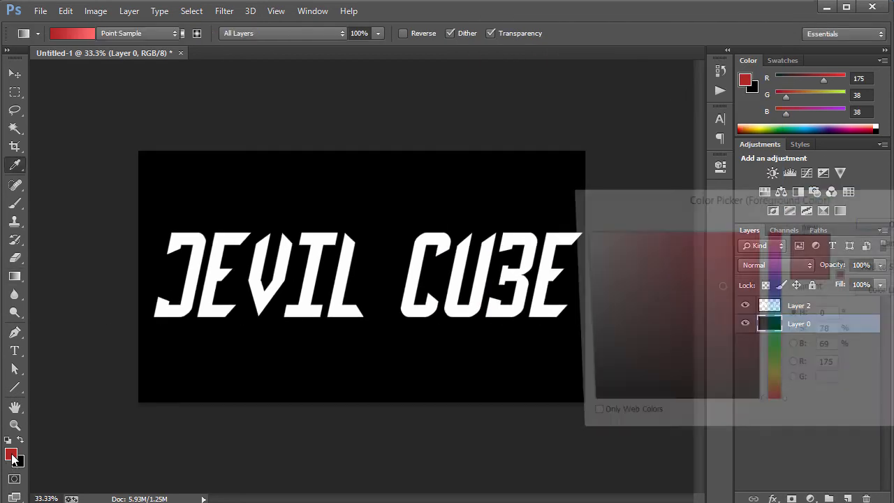
key("Return")
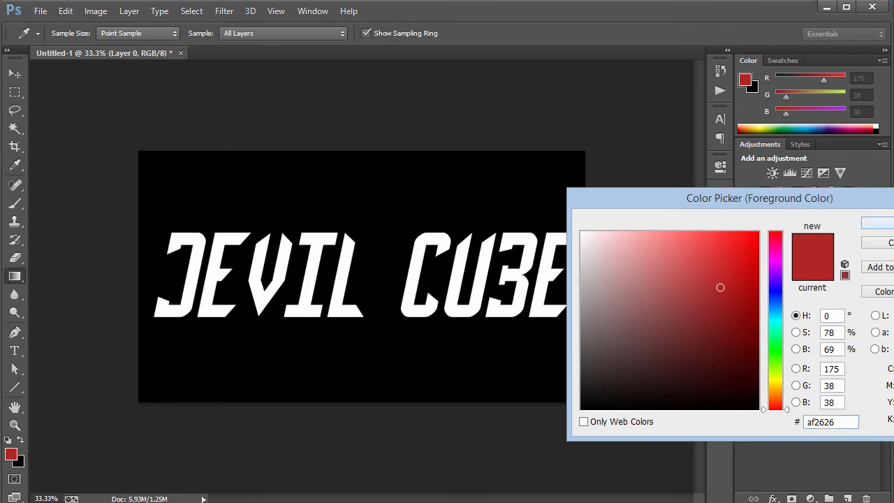
Step: Set the gradient's start colour stop to dark red 5b0000 and its end colour stop to b30000
left_click(75, 38)
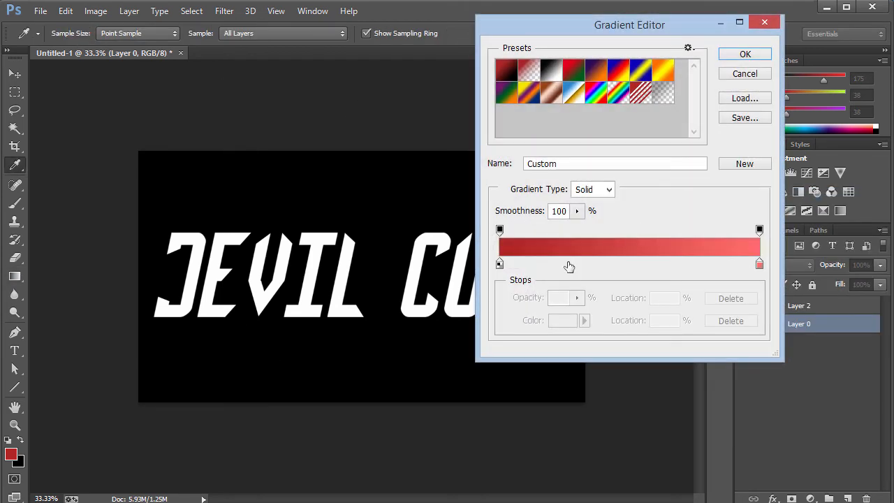
double_click(499, 264)
mouse_move(731, 319)
left_mouse_down()
mouse_move(776, 285)
mouse_move(796, 321)
mouse_move(798, 353)
mouse_move(801, 346)
left_mouse_up()
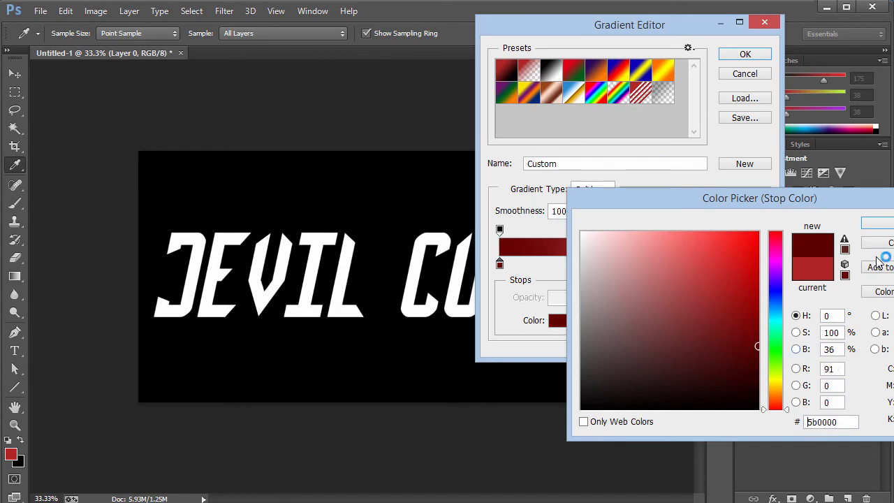
left_click(877, 224)
left_click(760, 264)
double_click(759, 264)
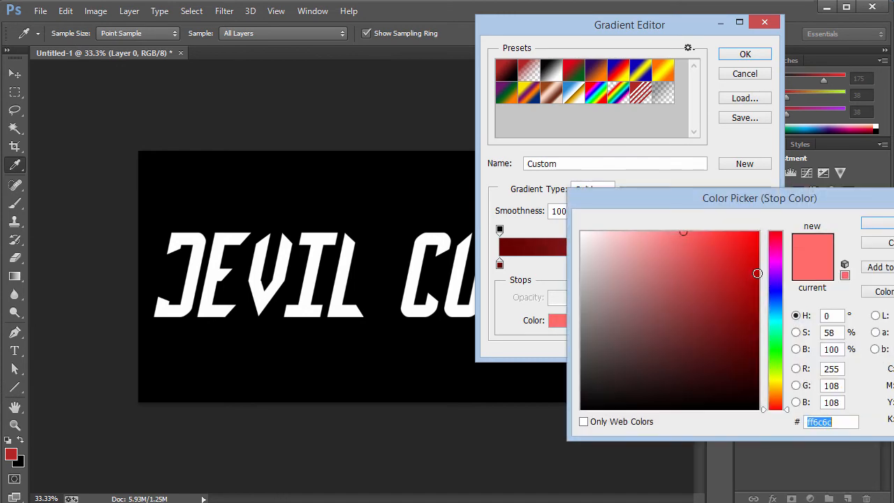
type("b30000")
left_click(873, 226)
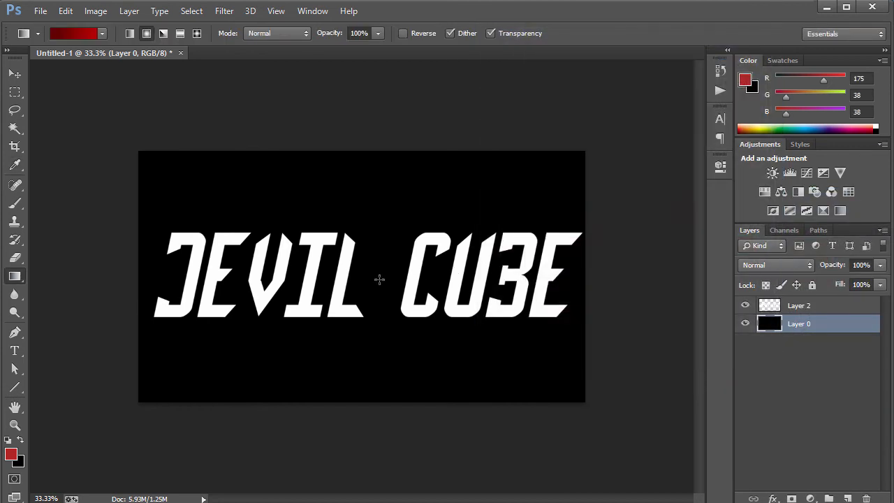
Step: Try a radial gradient on Layer 0 from the canvas centre out beyond the upper-right corner, and undo it
left_click_drag(356, 274, 632, 124)
key("ctrl+z")
Step: Load the Foreground to Background gradient preset and set its start stop to dark red and its end stop to c10000
left_click(100, 33)
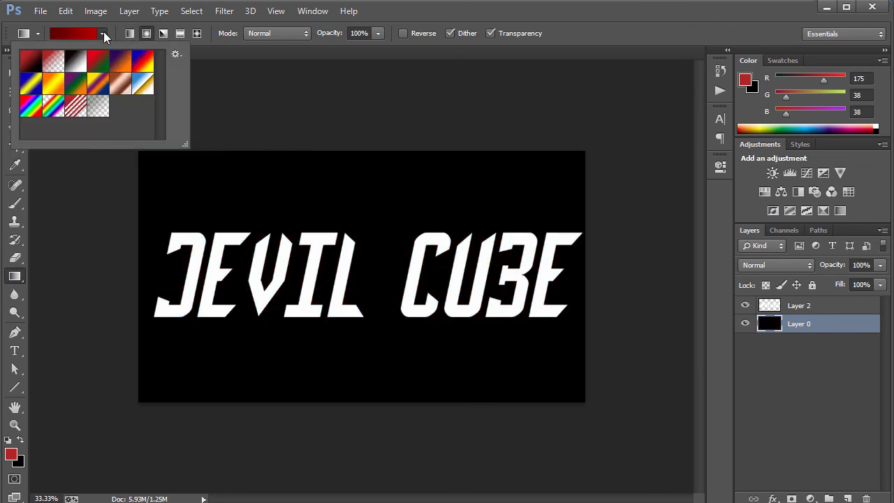
left_click(33, 62)
left_click(163, 33)
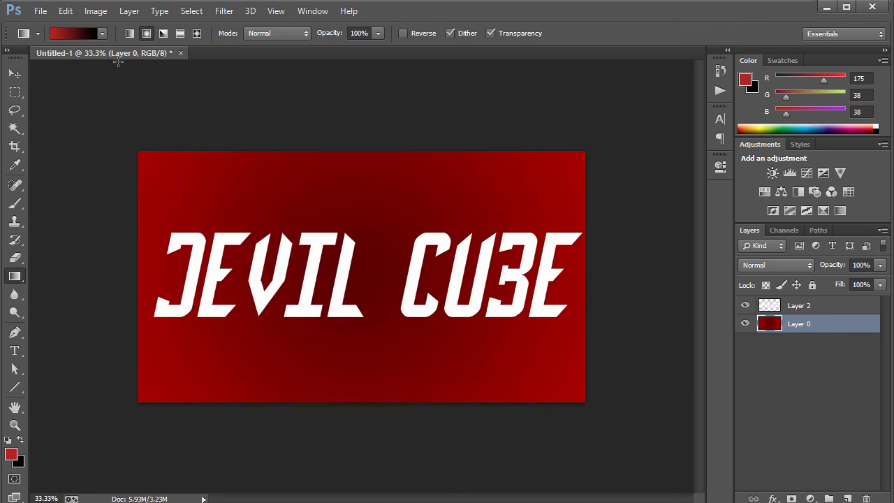
left_click(74, 35)
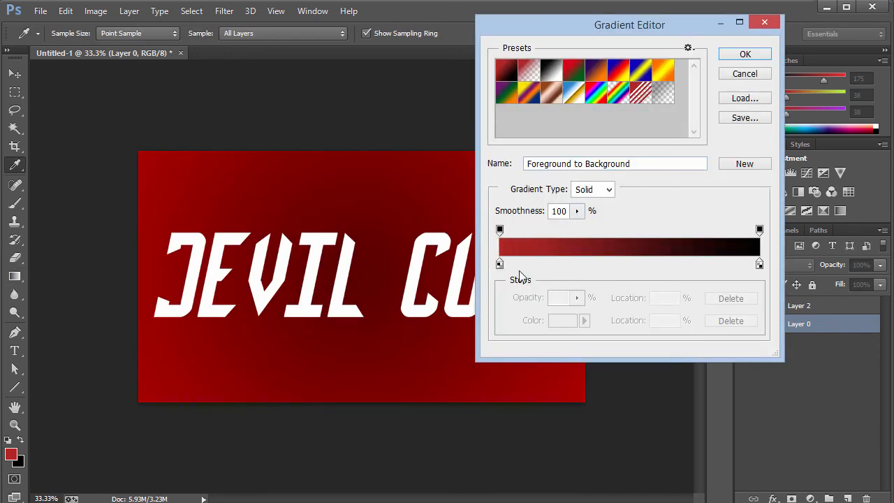
left_click(499, 264)
double_click(500, 264)
left_click_drag(724, 289, 758, 341)
left_click(882, 230)
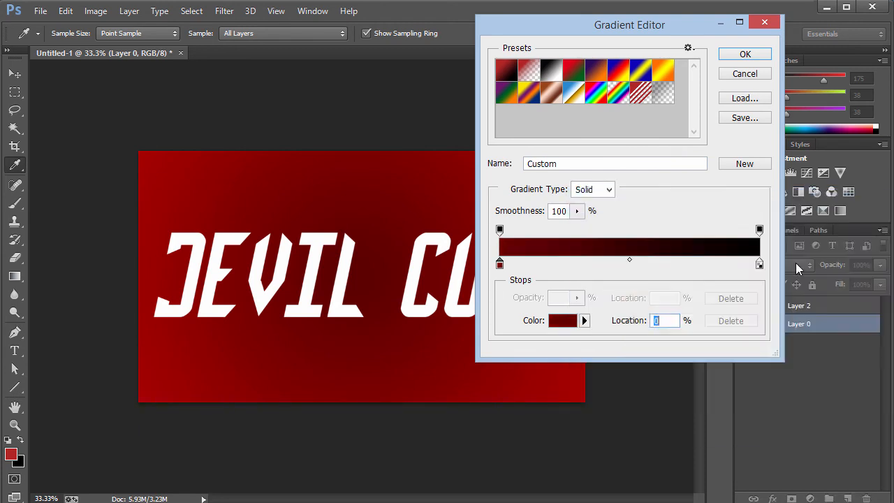
double_click(760, 264)
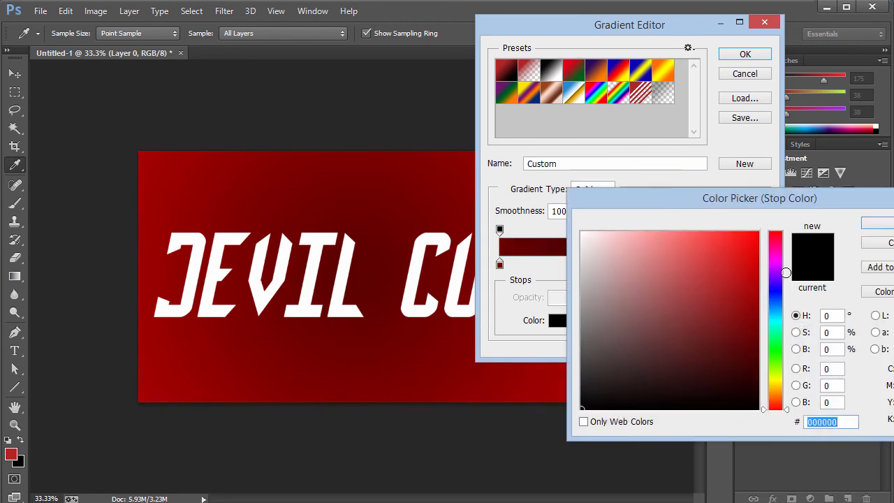
type("c10000")
left_click_drag(800, 274, 807, 272)
key("Return")
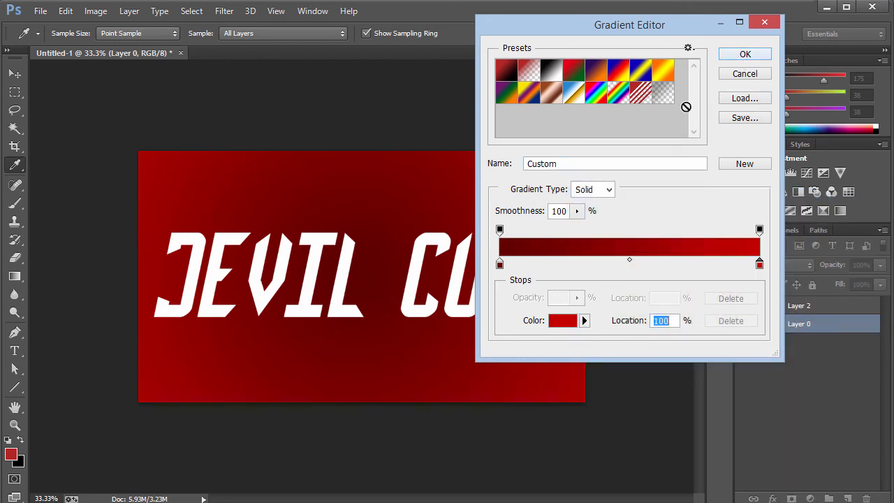
Step: Swap the colour stops, putting bright red at 0% and dark red at 100%, and fill Layer 0 radially from the canvas centre outward
left_click_drag(500, 266, 670, 264)
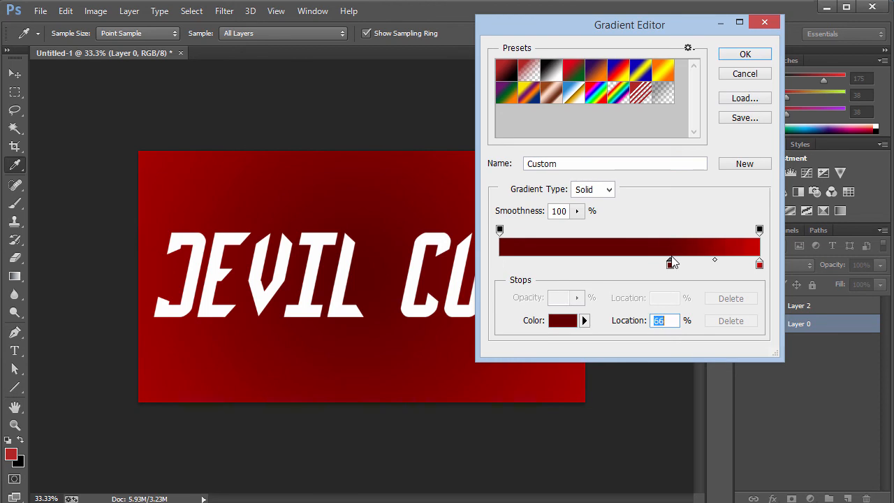
left_click_drag(759, 266, 481, 277)
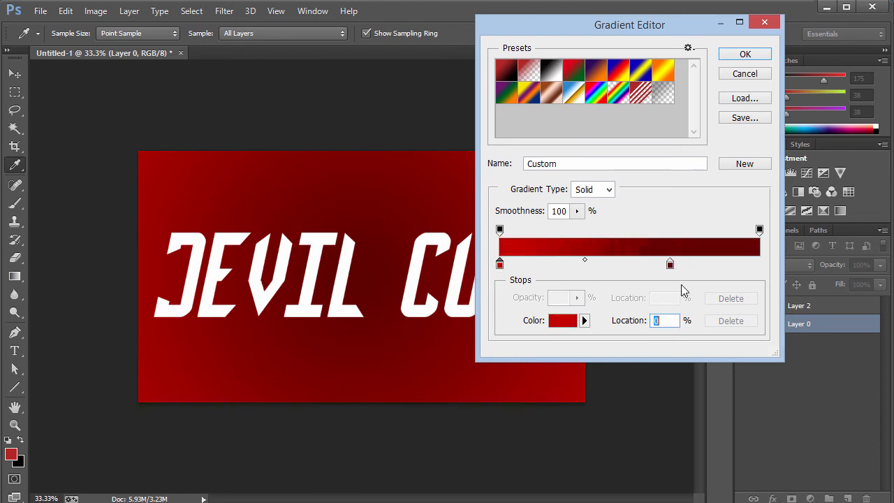
left_click_drag(669, 265, 759, 266)
left_click(759, 56)
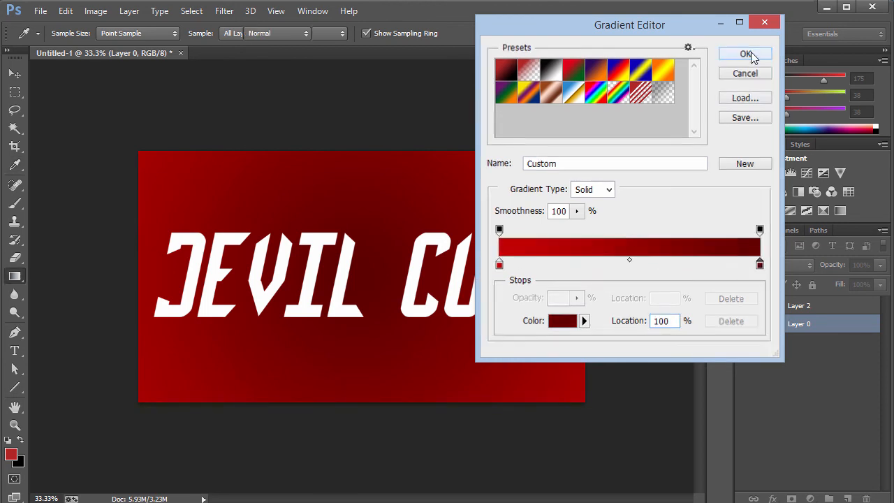
left_click_drag(361, 270, 673, 100)
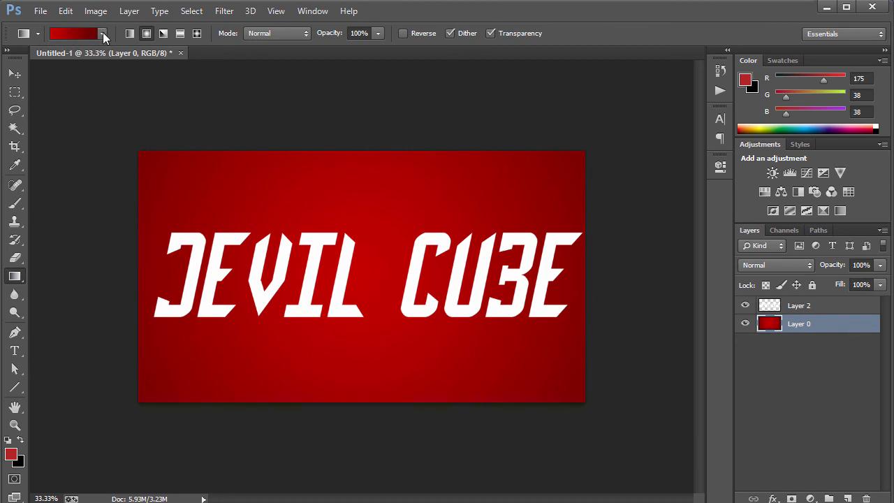
Step: Add a Gradient Overlay effect to Layer 0 and set its style to Radial
left_click_drag(371, 266, 457, 210)
key("ctrl+z")
double_click(831, 329)
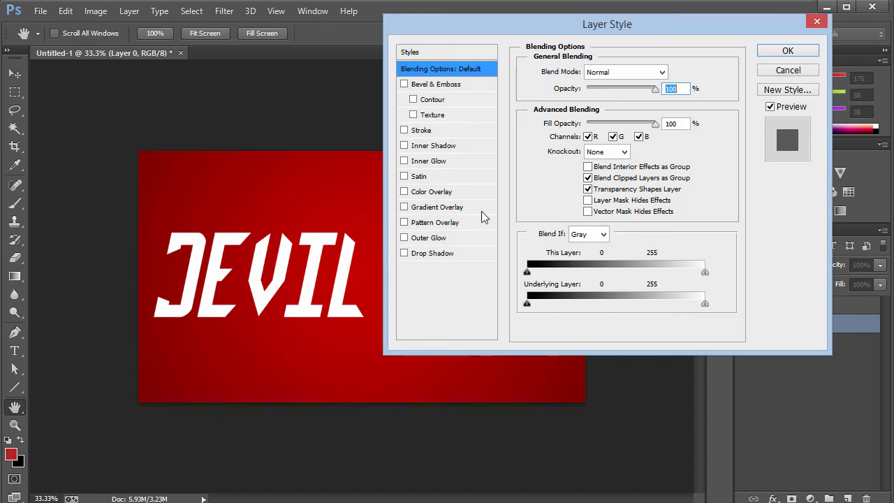
left_click(428, 207)
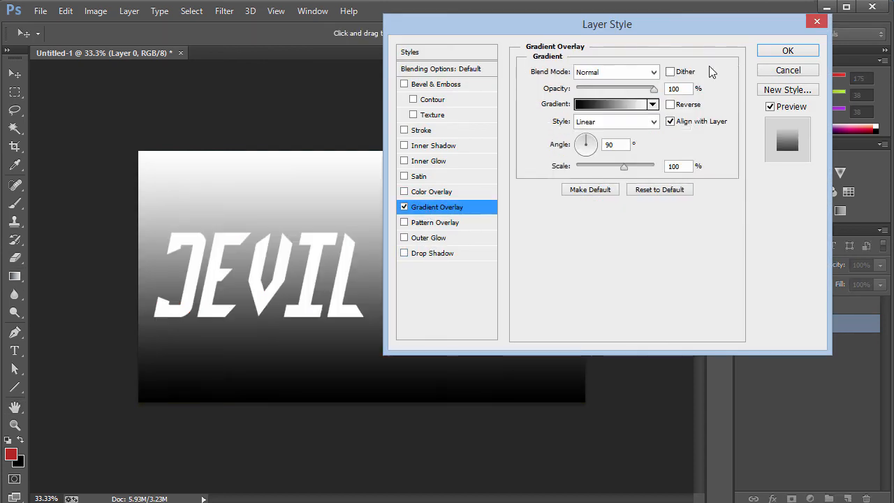
left_click(615, 104)
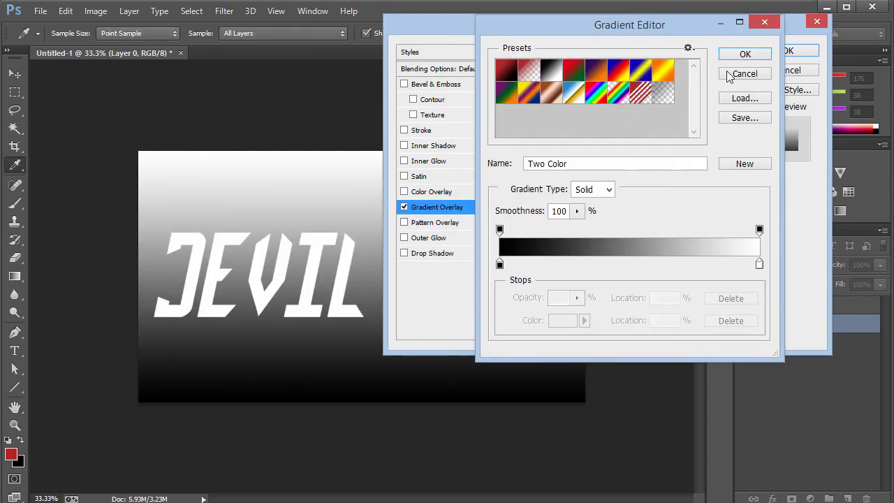
left_click(744, 74)
left_click(654, 123)
left_click(624, 148)
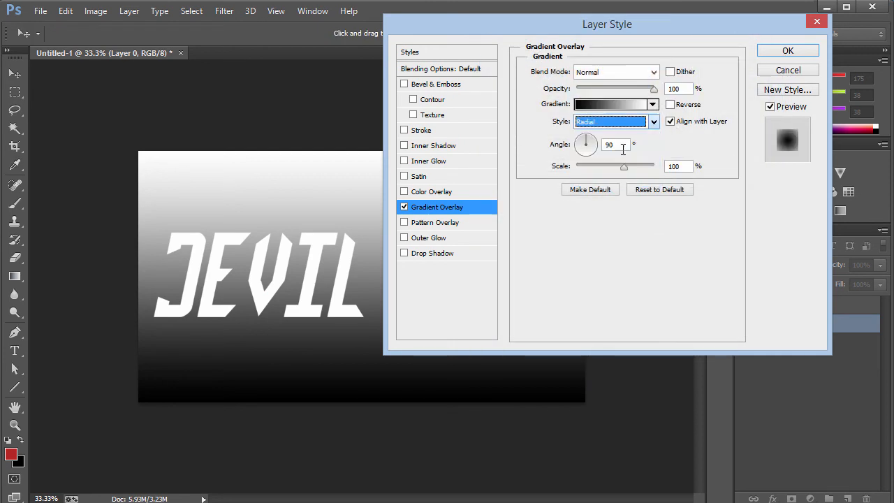
Step: Load the Foreground to Background preset for the overlay, set its end stop to dark red 480000 and keep the start stop at af2626
left_click(619, 105)
left_click(510, 79)
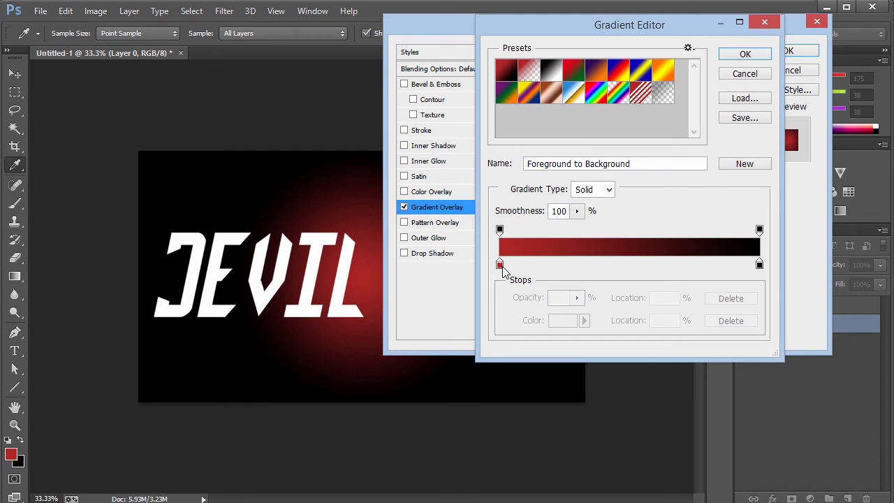
double_click(759, 264)
type("5f0000")
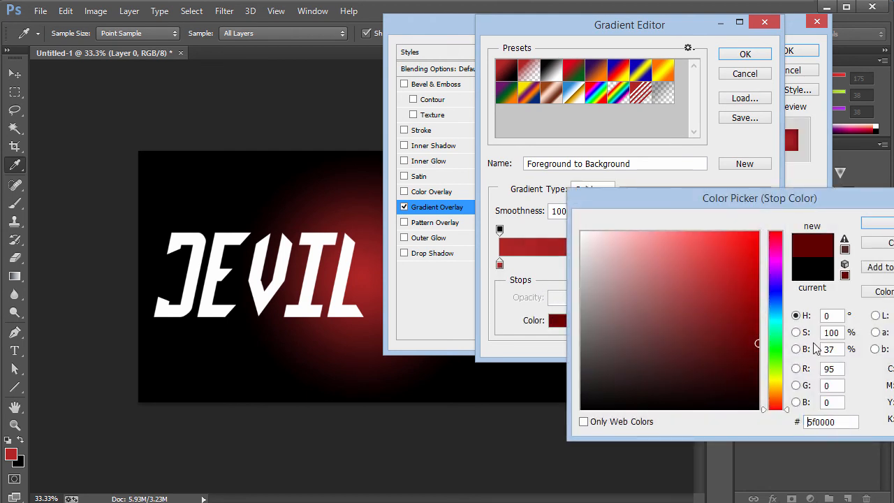
left_click_drag(757, 343, 771, 360)
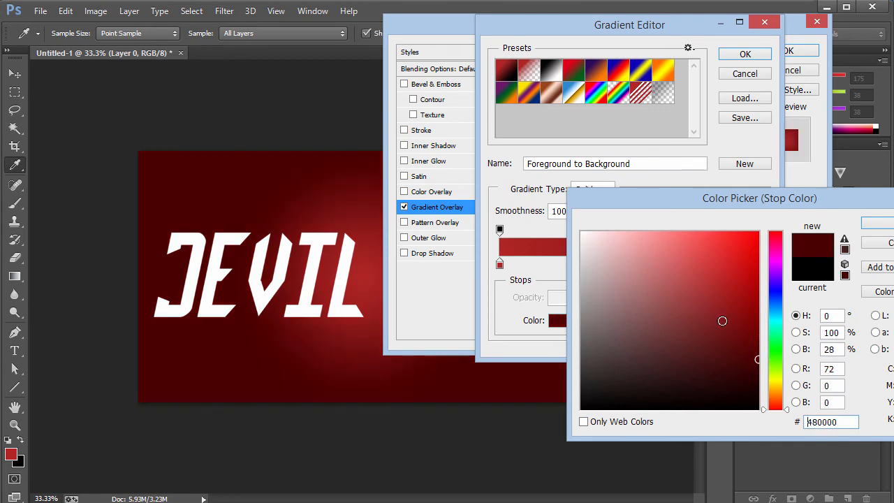
left_click(878, 225)
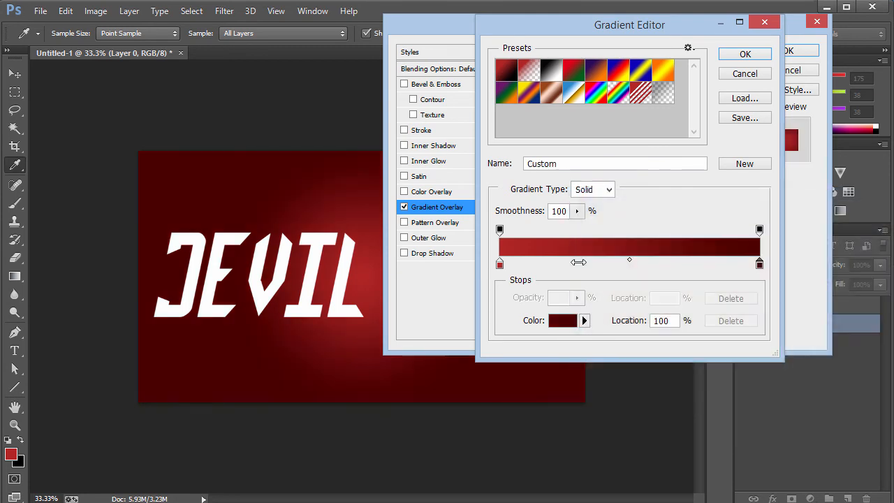
left_click(499, 265)
double_click(500, 265)
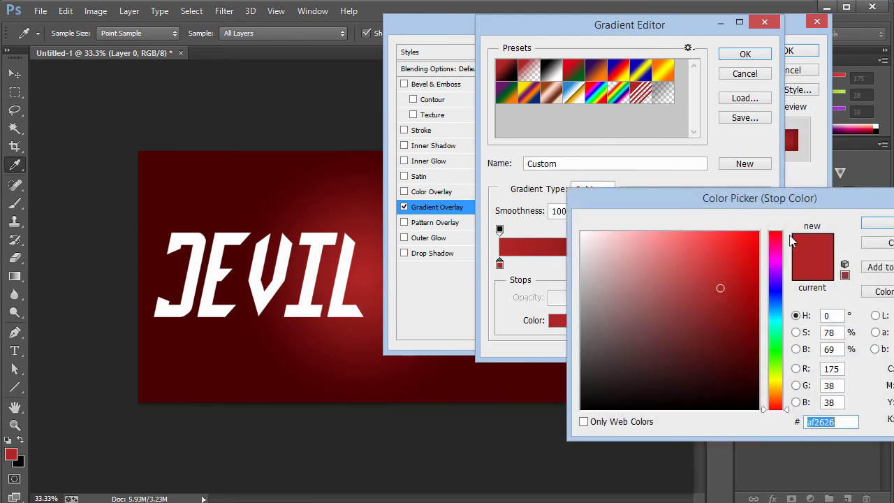
left_click(878, 223)
left_click(745, 54)
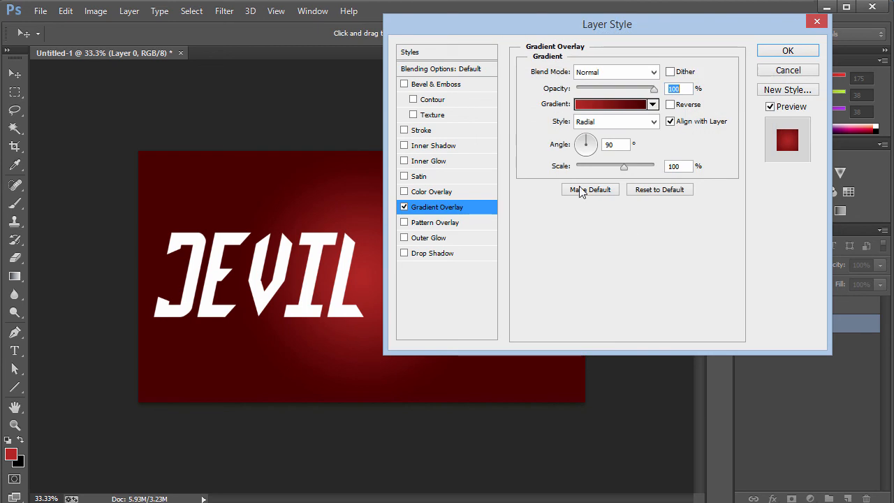
Step: Set the Gradient Overlay's scale to 150%
left_click_drag(623, 166, 709, 167)
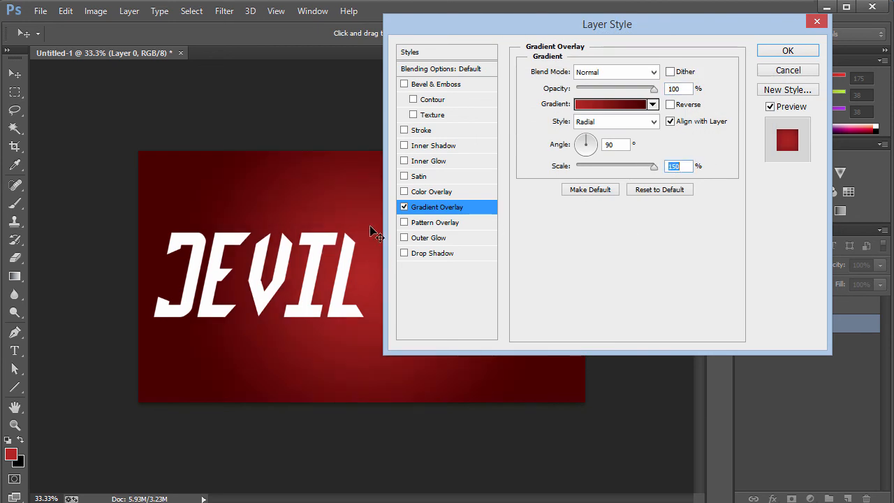
left_click_drag(653, 167, 623, 170)
left_click_drag(564, 24, 618, 27)
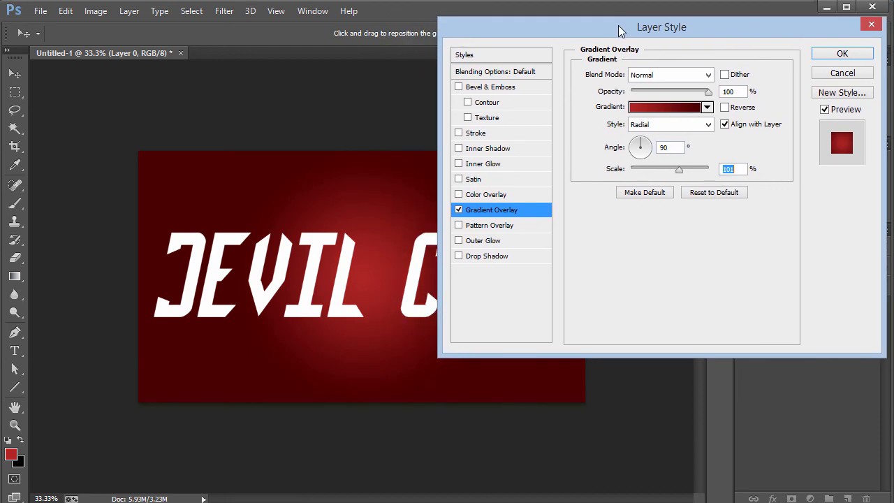
left_click_drag(668, 171, 748, 171)
Step: Try moving the overlay gradient's colour midpoint closer to the bright red start stop
left_click(665, 108)
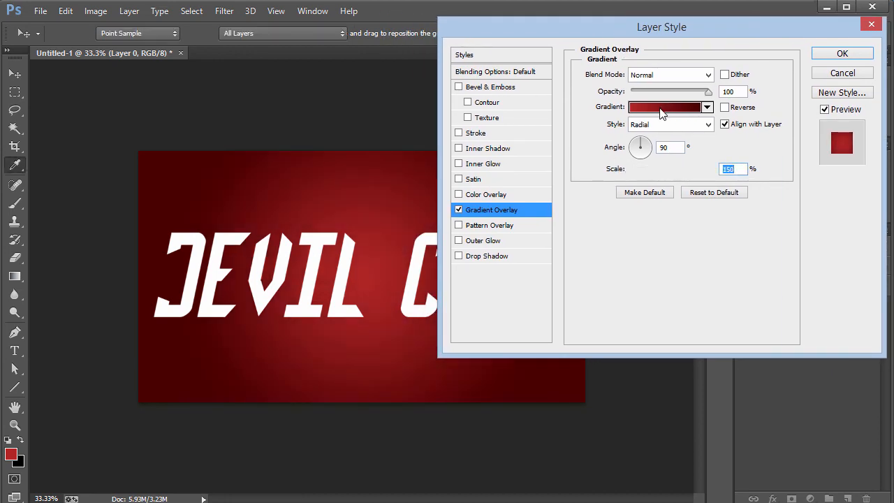
left_click(499, 265)
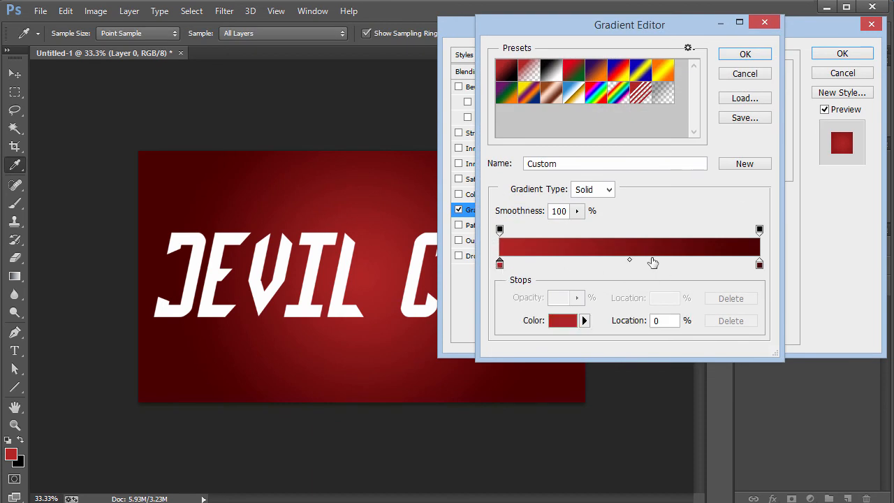
left_click_drag(630, 261, 601, 264)
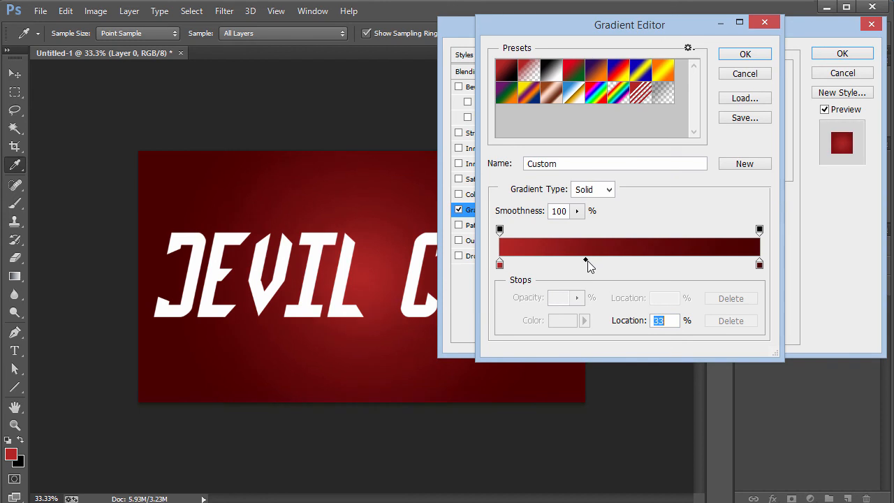
left_click(674, 264)
left_click_drag(676, 263, 662, 320)
mouse_move(585, 262)
left_mouse_down()
mouse_move(666, 267)
mouse_move(575, 266)
left_mouse_up()
left_click(745, 53)
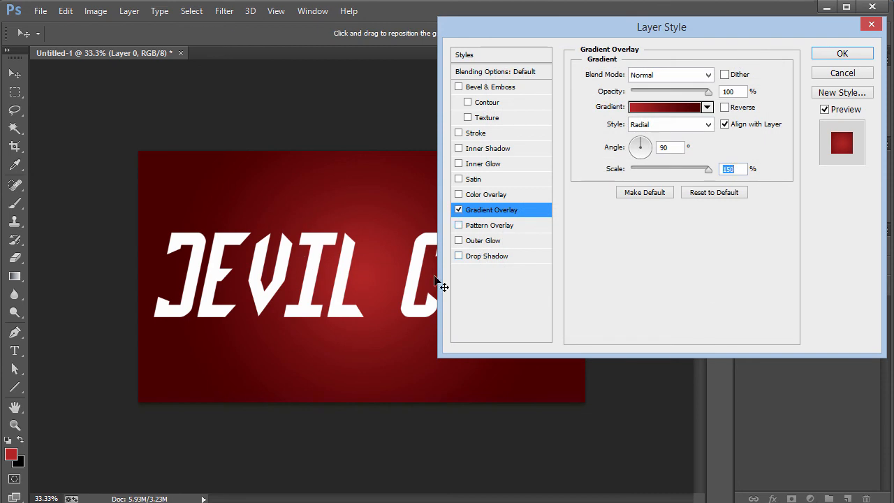
Step: Reposition the overlay's bright centre above the middle of the canvas, and apply the style with the gradient's colour midpoint at 51%
left_click_drag(356, 281, 375, 234)
left_click(657, 117)
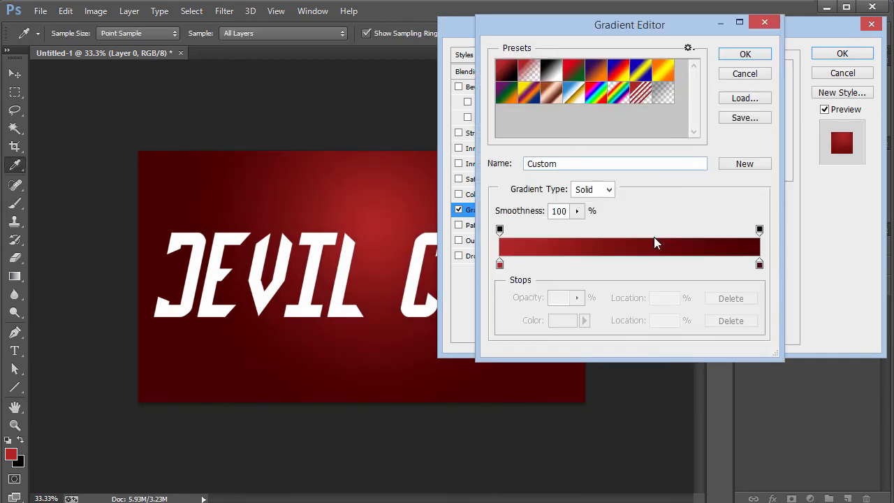
left_click(500, 264)
left_click_drag(604, 260, 634, 259)
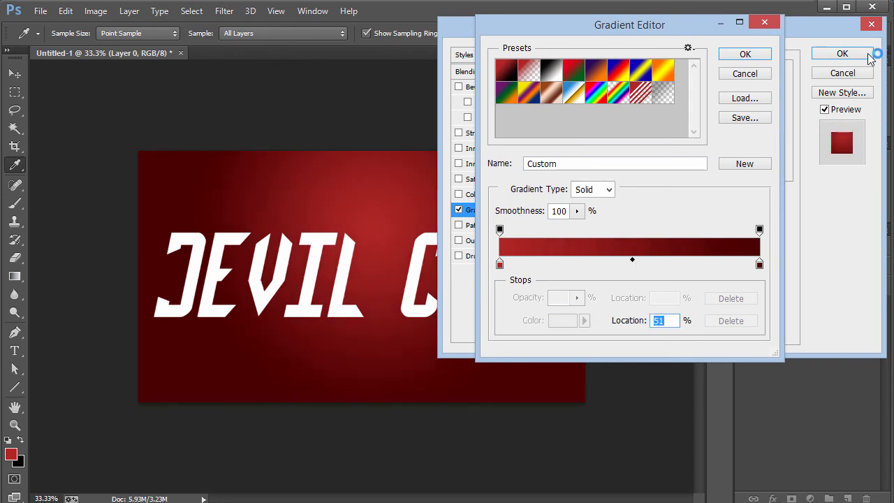
left_click(757, 55)
left_click(841, 56)
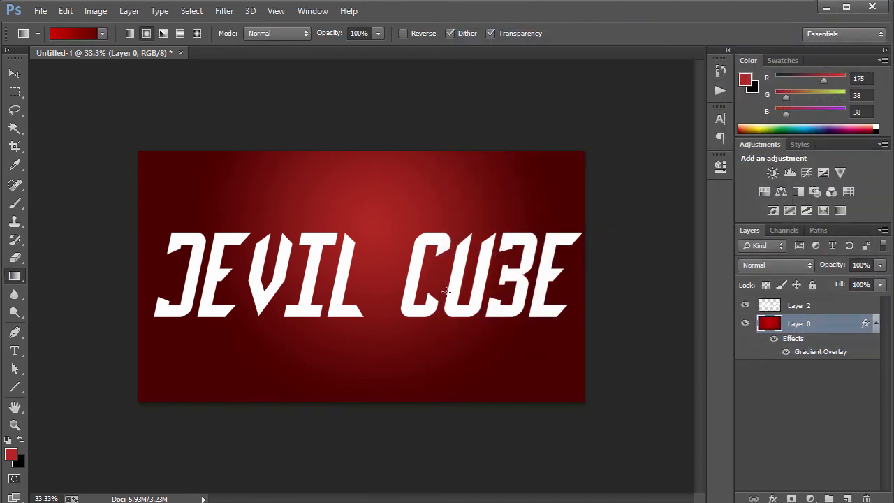
Step: Set the start stop of Layer 0's Gradient Overlay to a darker red near 9b1010 and apply the layer style
double_click(839, 326)
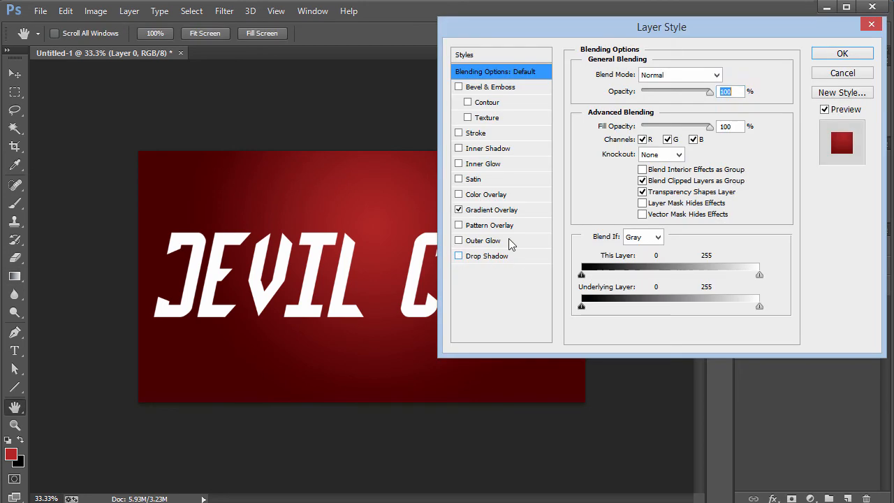
left_click(504, 213)
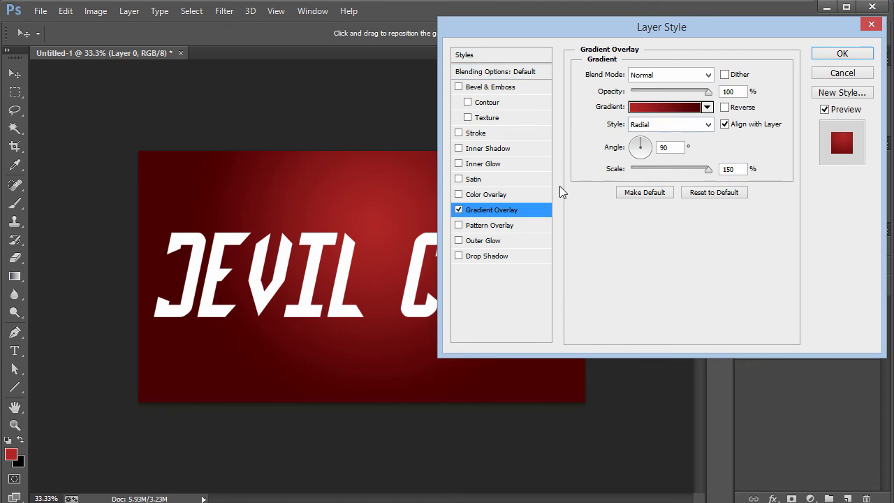
left_click(657, 106)
double_click(499, 263)
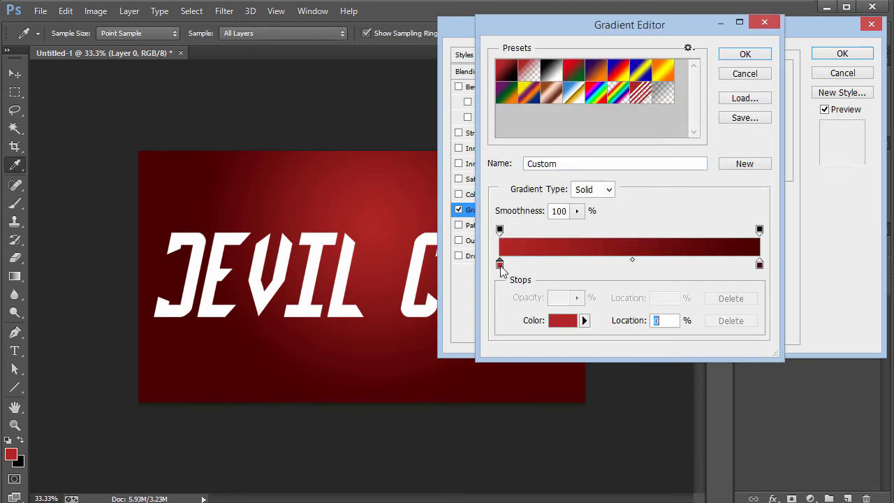
type("9b1010")
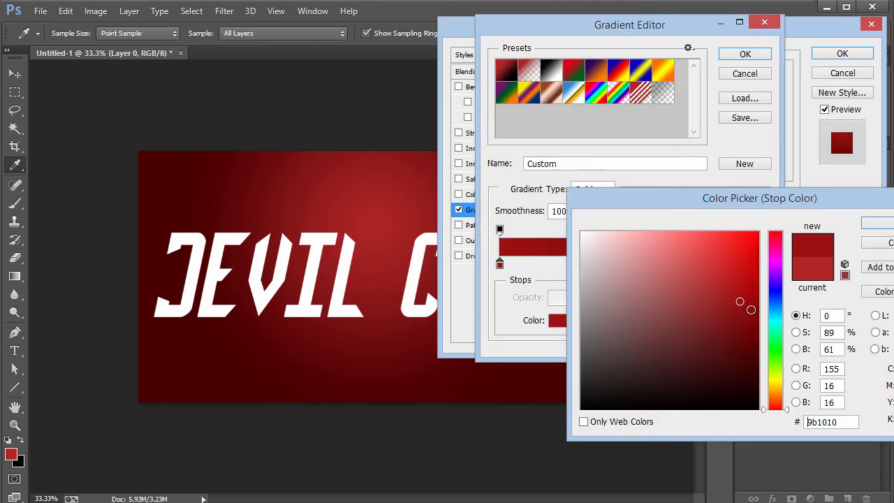
left_click(746, 309)
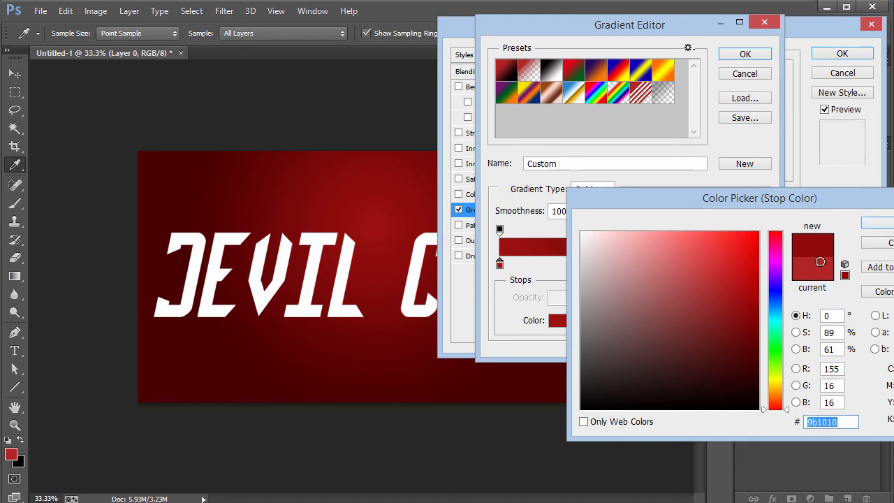
left_click(883, 224)
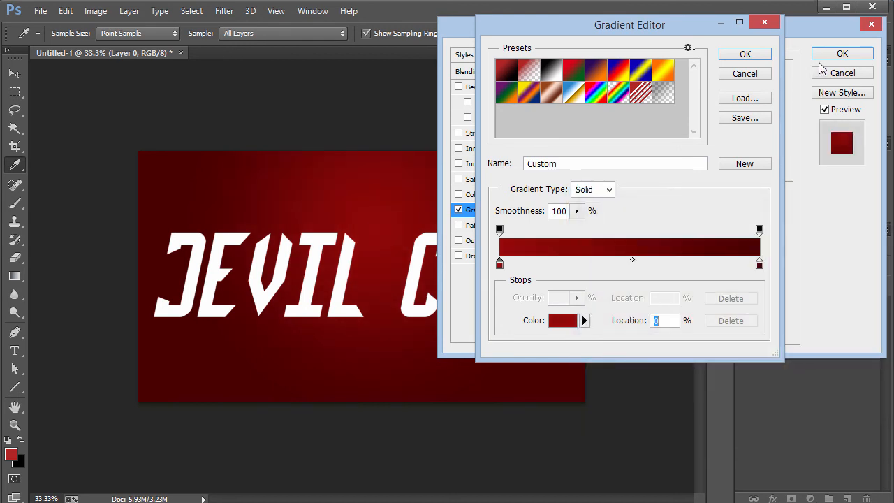
left_click(745, 54)
left_click(842, 54)
Step: Add a Drop Shadow to the DEVIL CUBE lettering on Layer 2 with a distance of 10 px and a size of 10 px
scroll(480, 279, "up", 2)
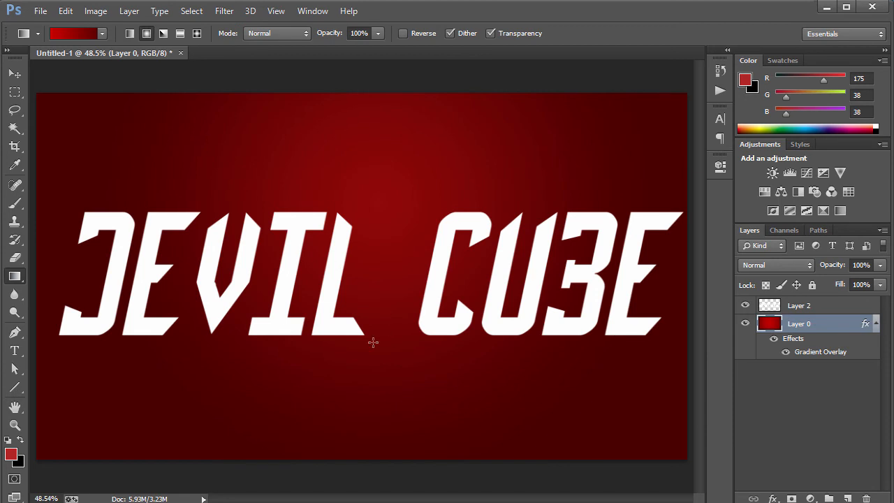
double_click(837, 306)
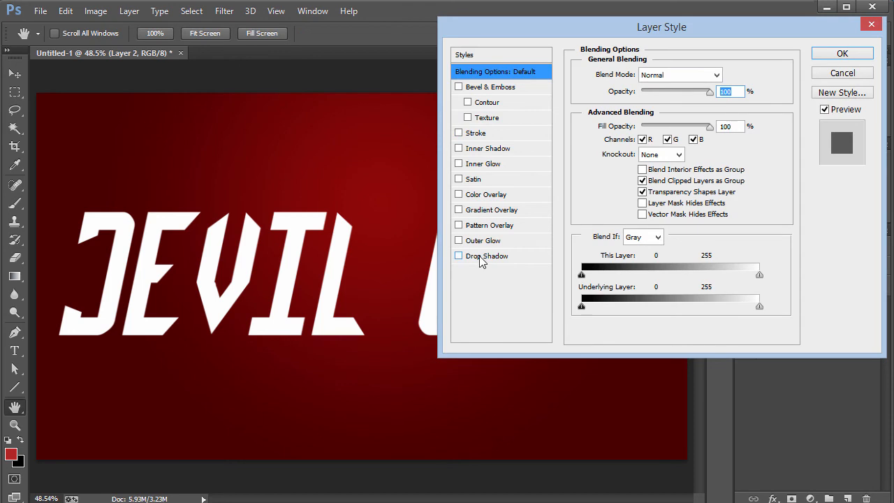
left_click(479, 257)
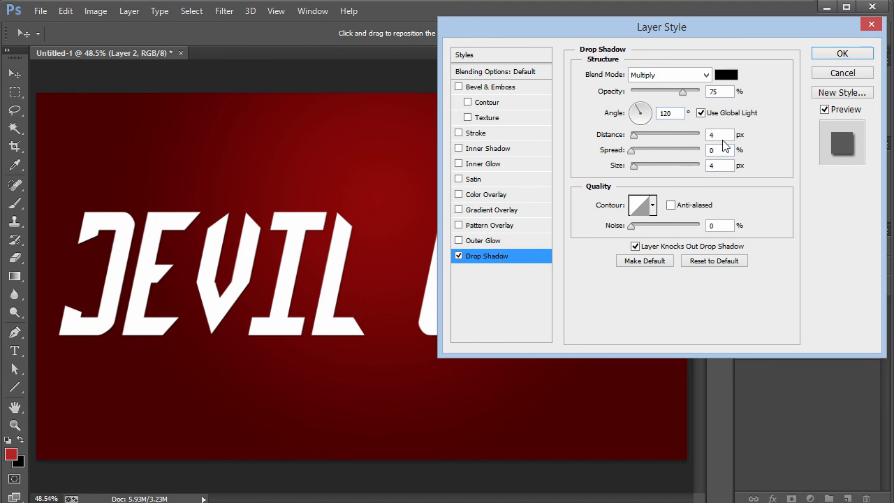
scroll(726, 135, "up", 6)
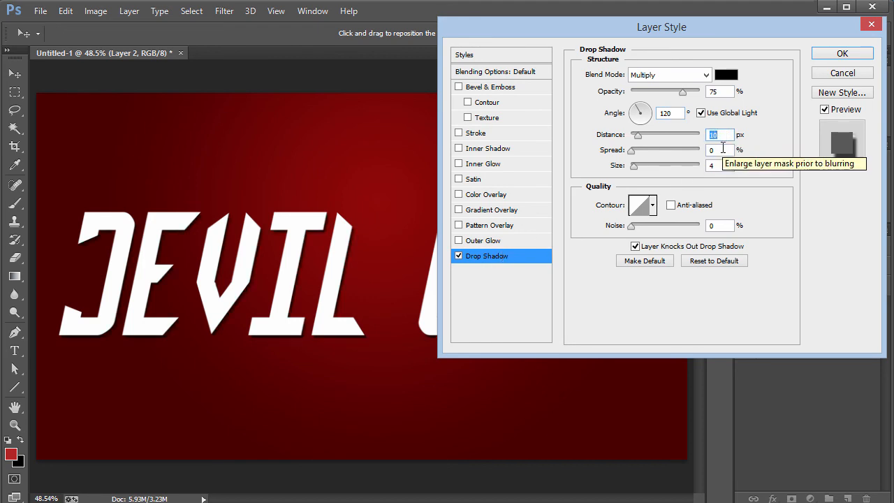
left_click(724, 166)
type("10")
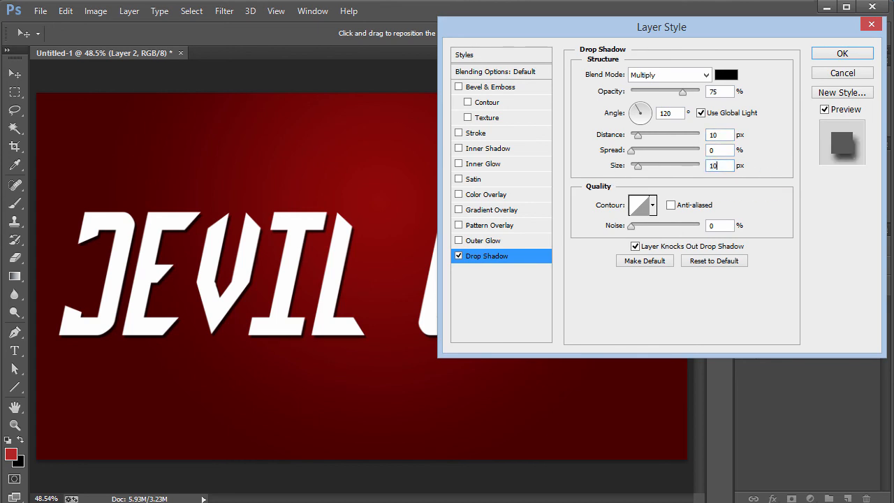
Step: Set the drop shadow's spread to 5% and its opacity to 50%
left_click(724, 149)
type("5")
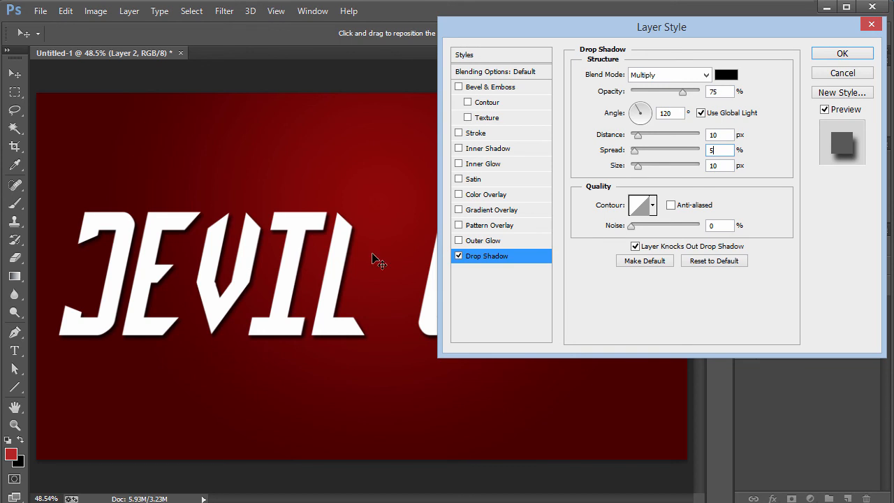
left_click(726, 92)
type("50")
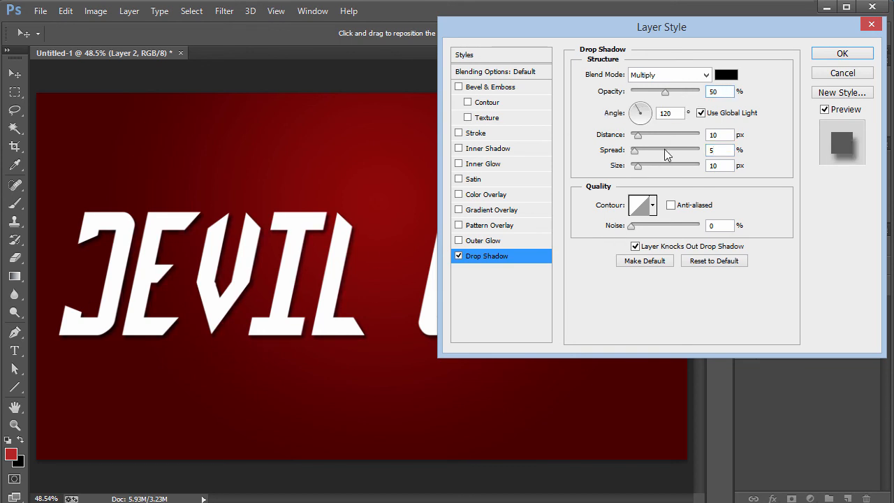
Step: Reduce the drop shadow's spread to 3% and its distance to 8 px, and apply the layer style
left_click(729, 150)
type("3")
left_click(728, 165)
left_click(727, 136)
type("7")
key("BackSpace")
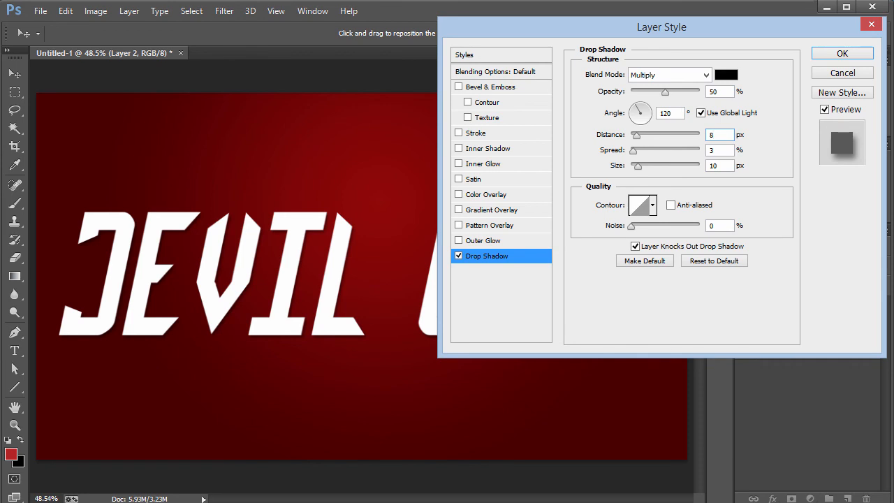
key("Return")
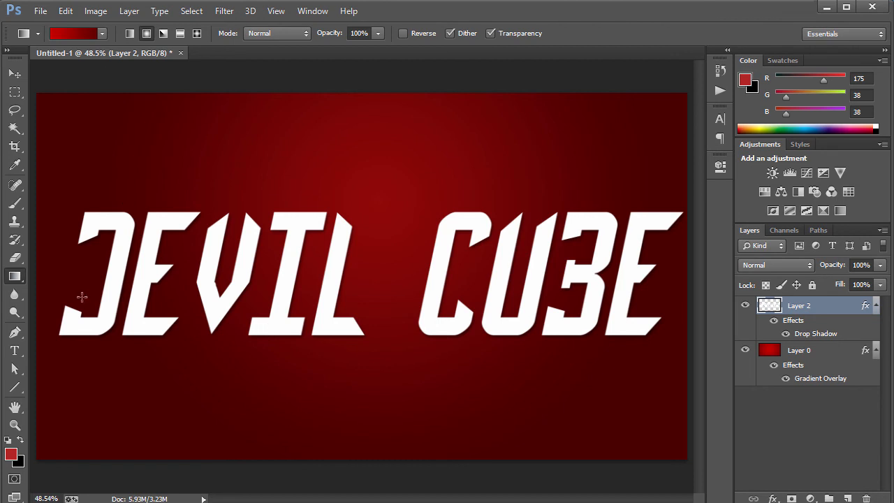
Step: Add a new text line reading FREELANCE DESIGNER below the DEVIL CUBE lettering
left_click(15, 350)
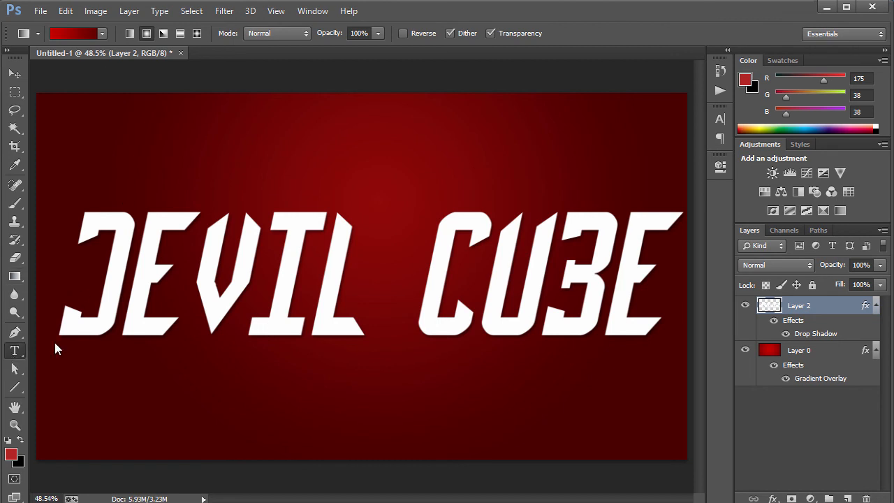
left_click(83, 390)
type("FREE")
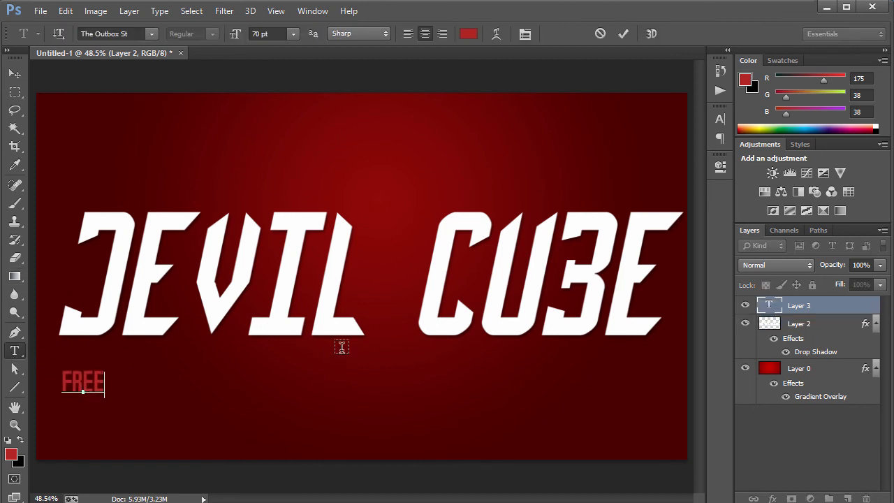
type("LANCE")
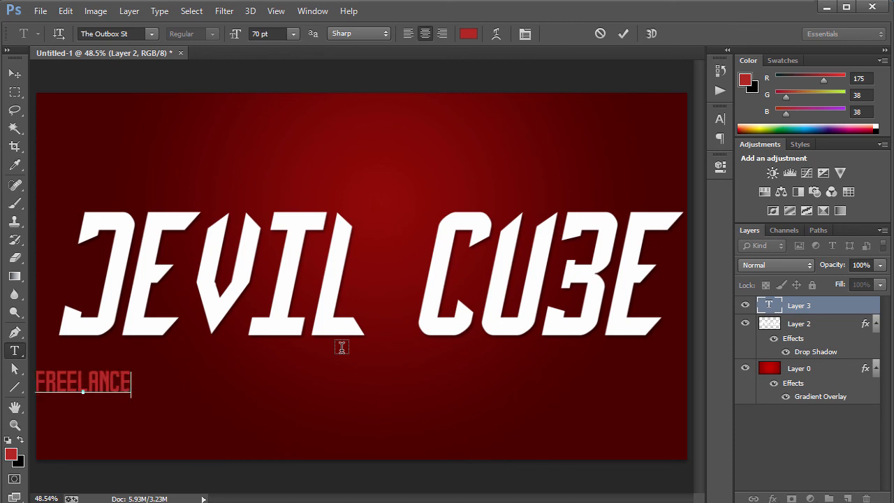
type(" DESIGNER")
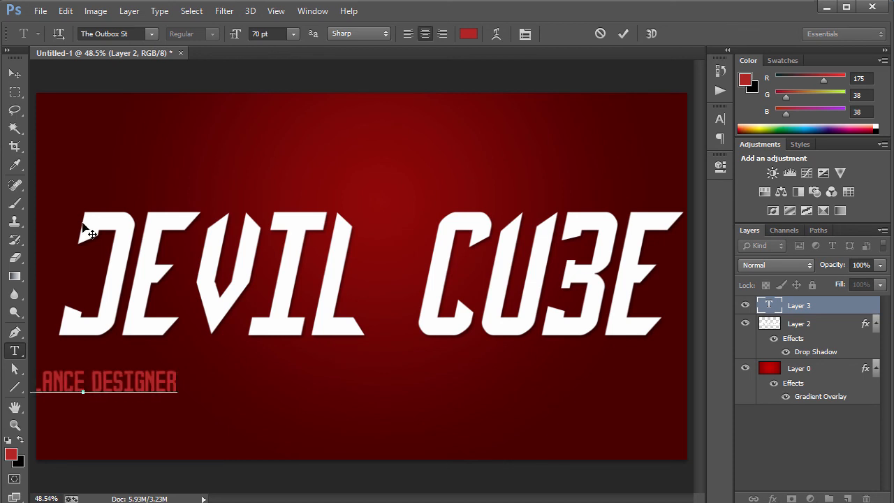
Step: Format the FREELANCE DESIGNER text in Exo Regular with faux italic and a tracking of 900, and align it under the lettering
key("ctrl+a")
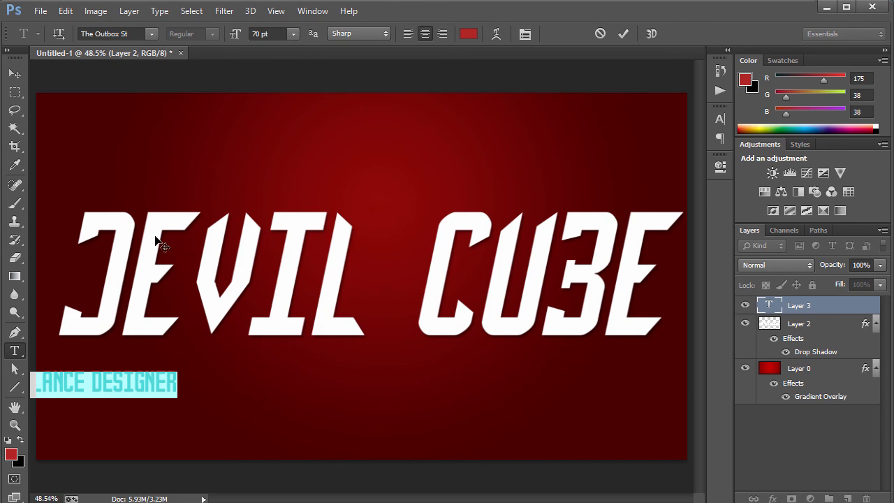
left_click(151, 34)
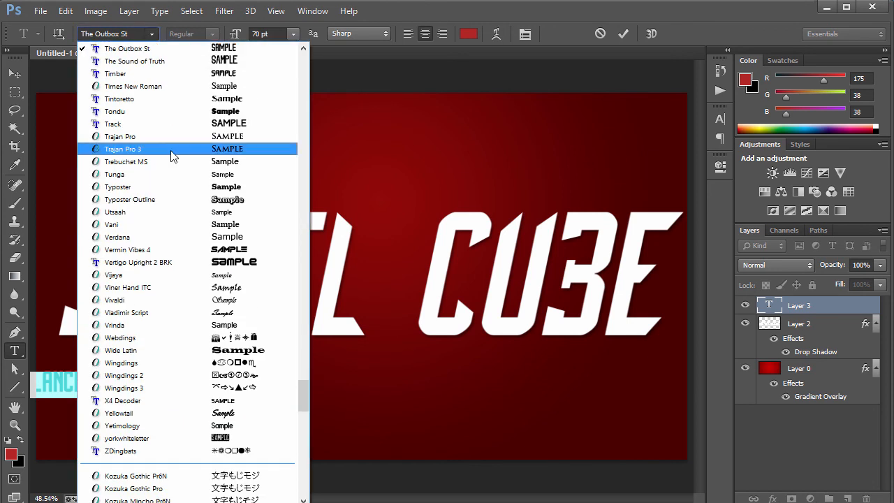
scroll(170, 150, "up", 5)
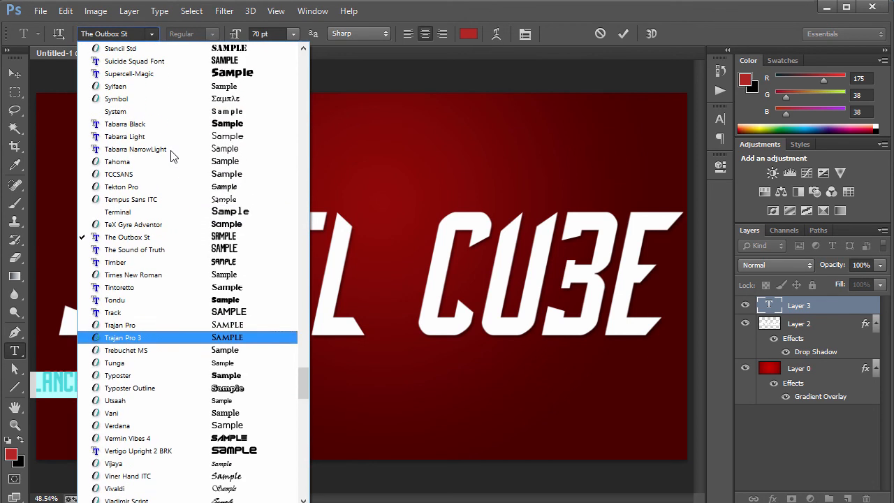
scroll(174, 150, "up", 5)
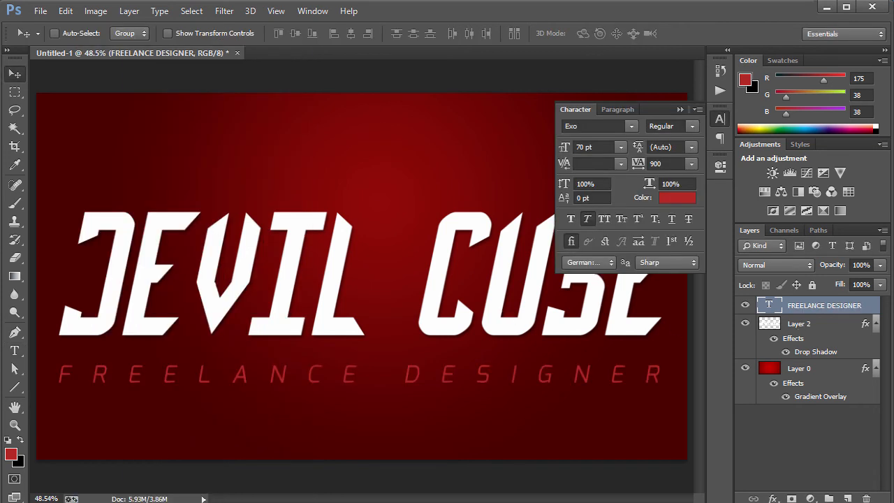
Step: Set the drop shadow on Layer 2 to a distance of 5 px and a size slightly under 15 px
double_click(840, 322)
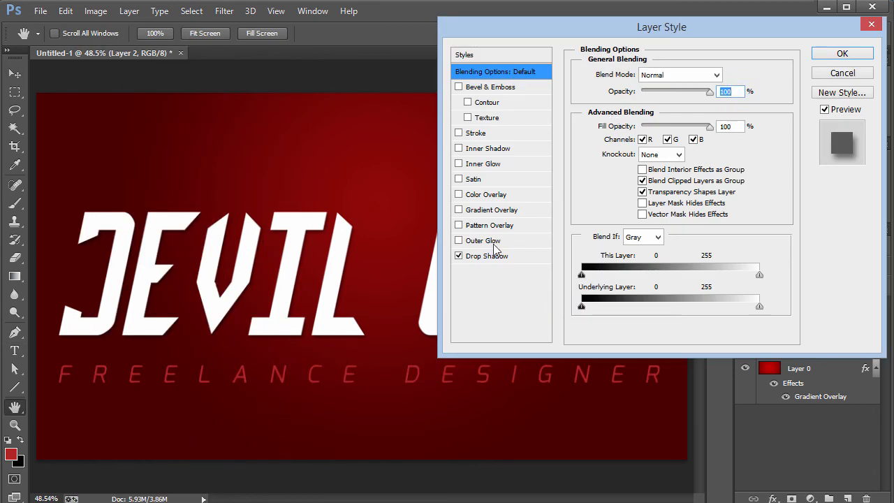
left_click(493, 257)
double_click(721, 135)
type("5")
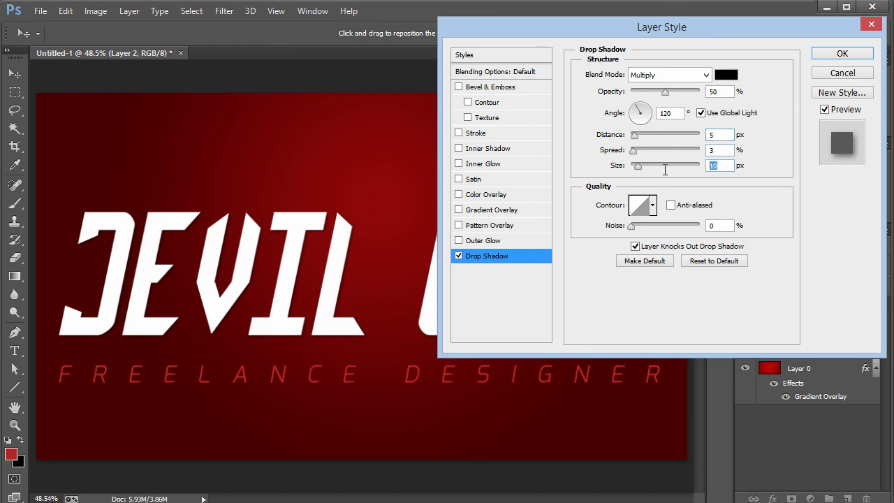
type("15")
key("Down")
key("Down")
Step: Add a Gradient Overlay to Layer 2 and set the gradient's start stop to light grey e2e2e2
left_click(491, 209)
left_click(649, 106)
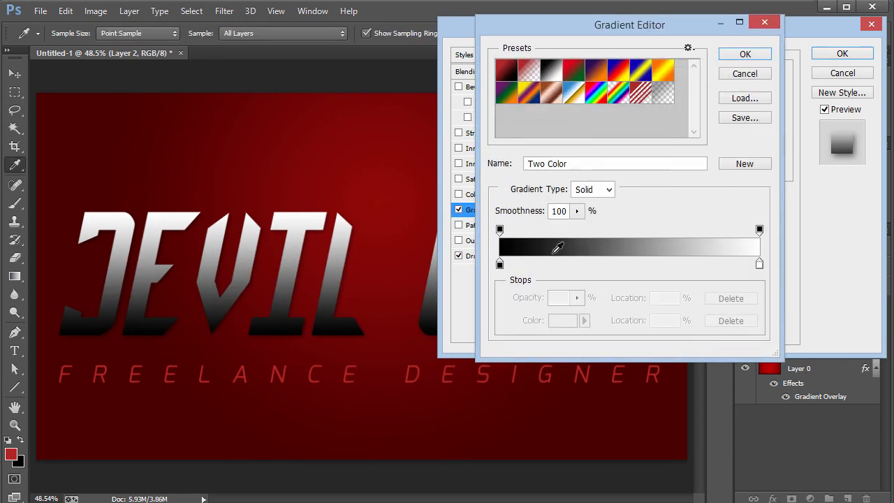
left_click(499, 264)
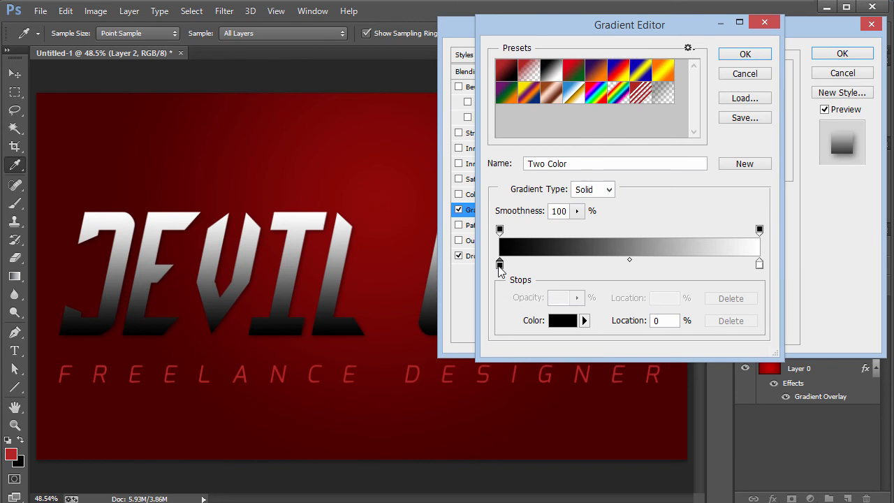
double_click(499, 265)
left_click_drag(640, 314, 544, 251)
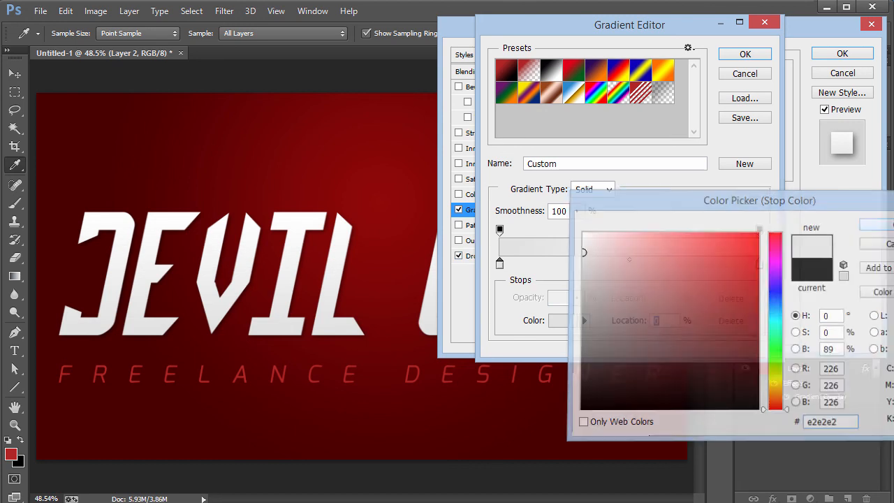
left_click(876, 223)
Step: Set the gradient's end stop to grey d5d5d5
double_click(759, 265)
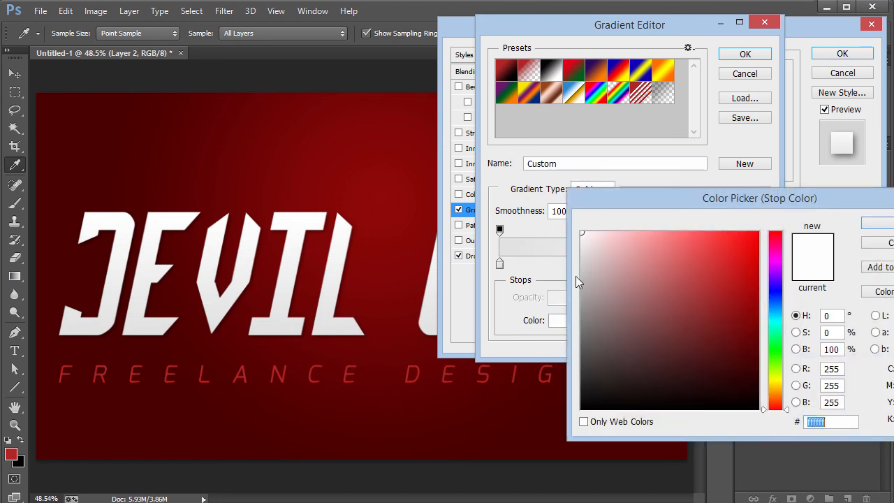
mouse_move(583, 278)
left_mouse_down()
mouse_move(563, 274)
mouse_move(581, 265)
mouse_move(564, 261)
left_mouse_up()
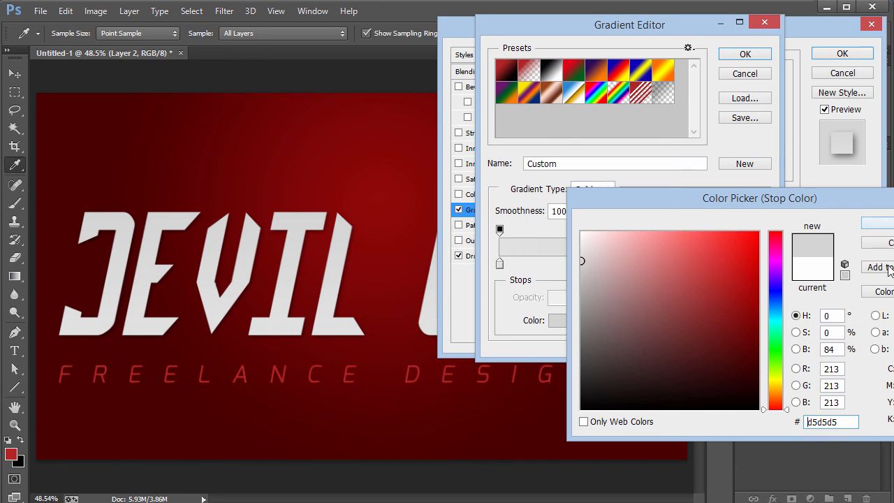
left_click(885, 228)
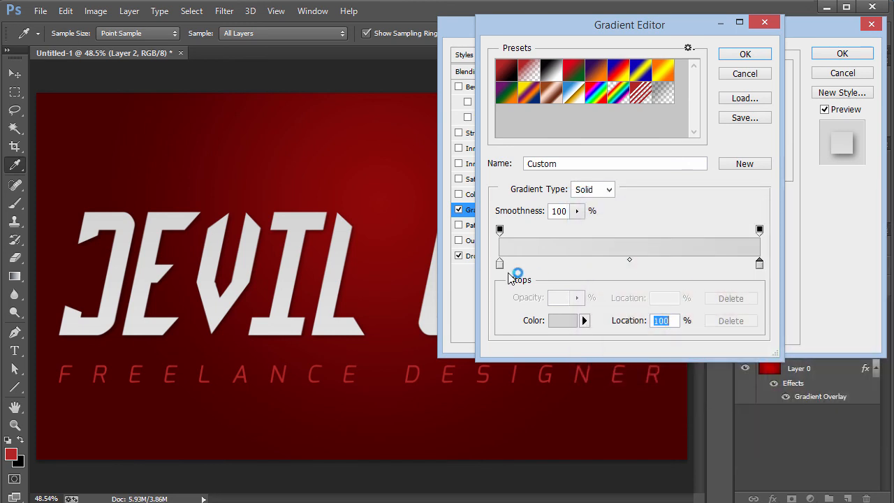
Step: Change the gradient's start stop to a near-white colour, accept the gradient and reverse the overlay
double_click(499, 263)
left_click(634, 266)
left_click(582, 232)
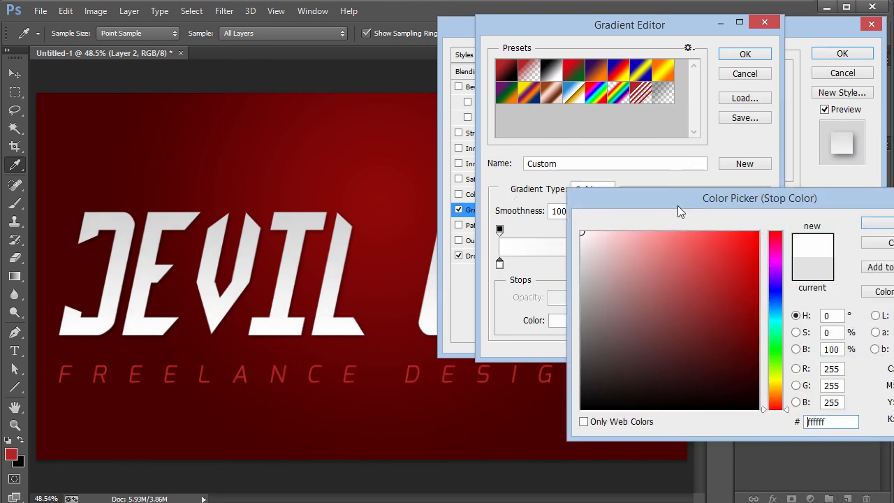
left_click(572, 239)
left_click(582, 237)
left_click(879, 224)
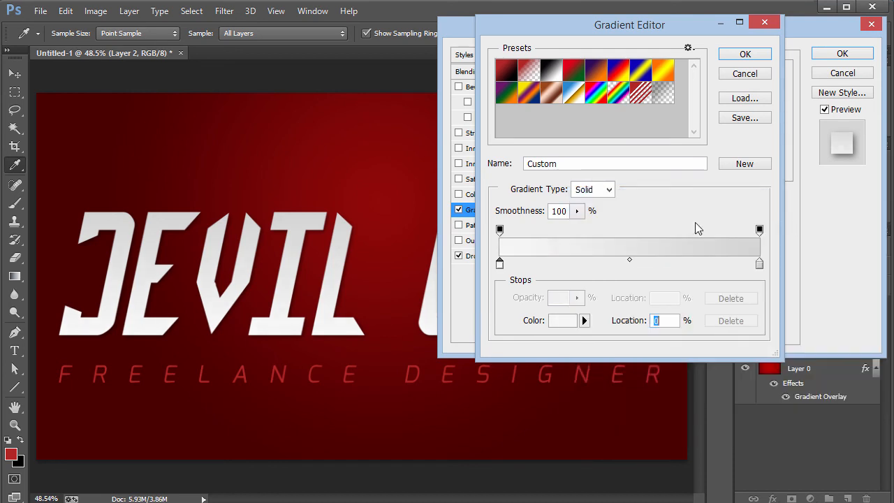
left_click(746, 54)
left_click(724, 108)
left_click(725, 108)
left_click(725, 109)
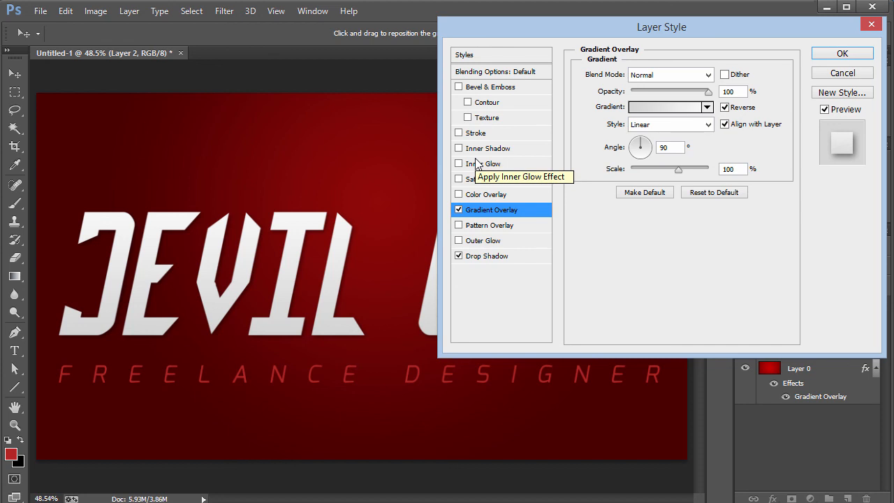
Step: Try a white Inner Glow with a size of 250 px on the lettering and switch it off
left_click(491, 88)
left_click(459, 88)
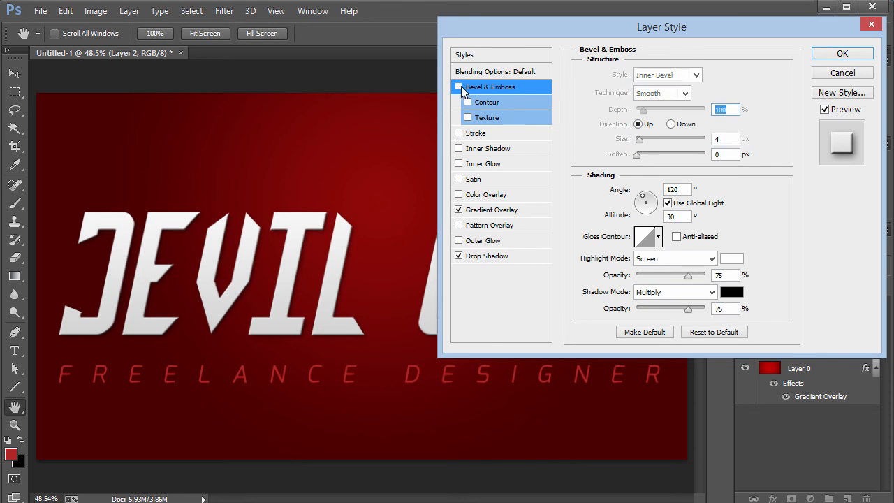
left_click(459, 163)
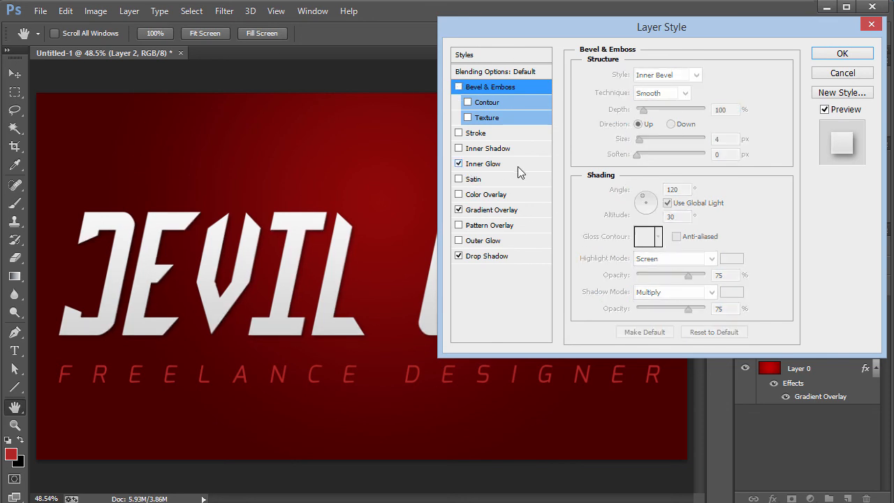
left_click(488, 165)
left_click(611, 125)
mouse_move(613, 253)
left_mouse_down()
mouse_move(540, 261)
mouse_move(529, 228)
left_mouse_up()
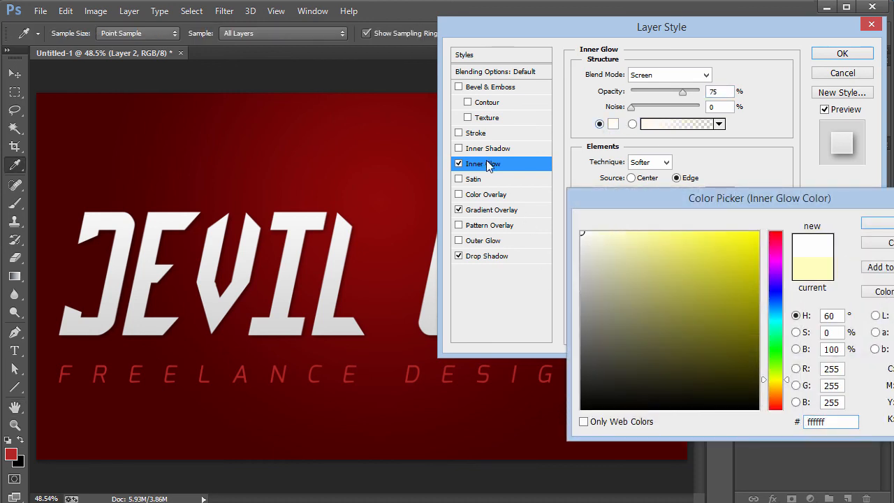
left_click(864, 225)
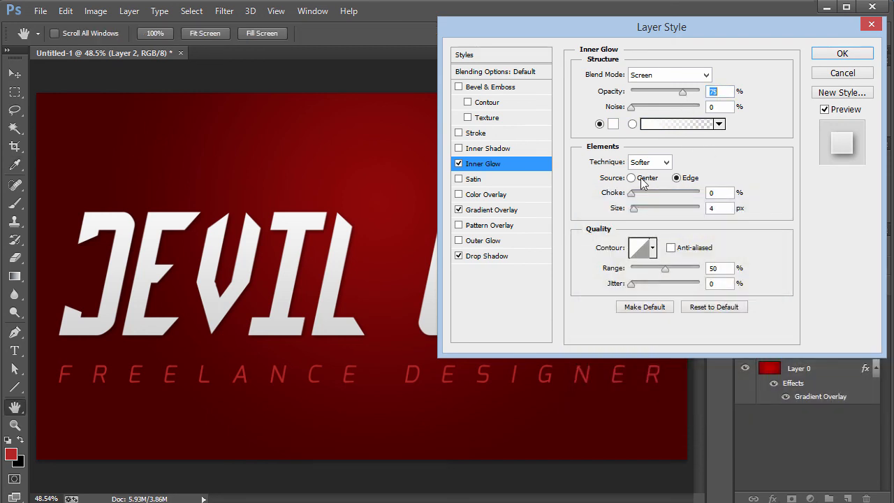
left_click_drag(633, 208, 700, 209)
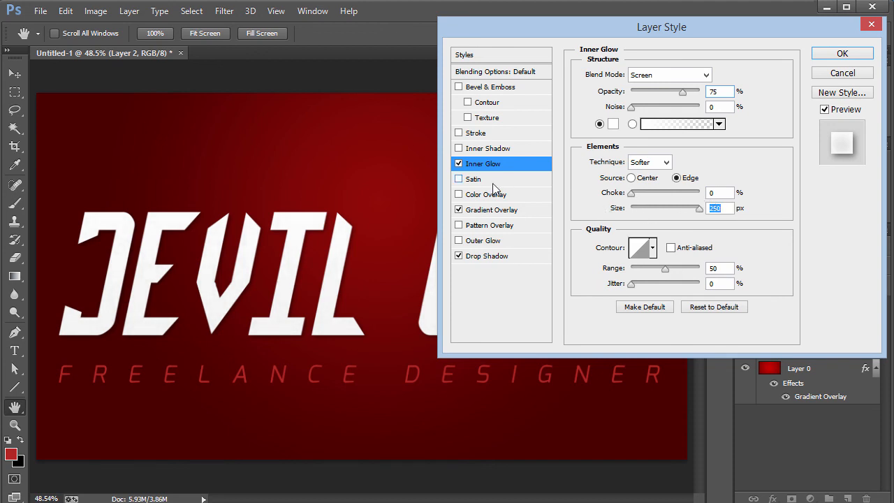
left_click(460, 165)
Step: Enable Bevel & Emboss on the lettering with a size of 1 px and a depth of 50%
left_click(460, 87)
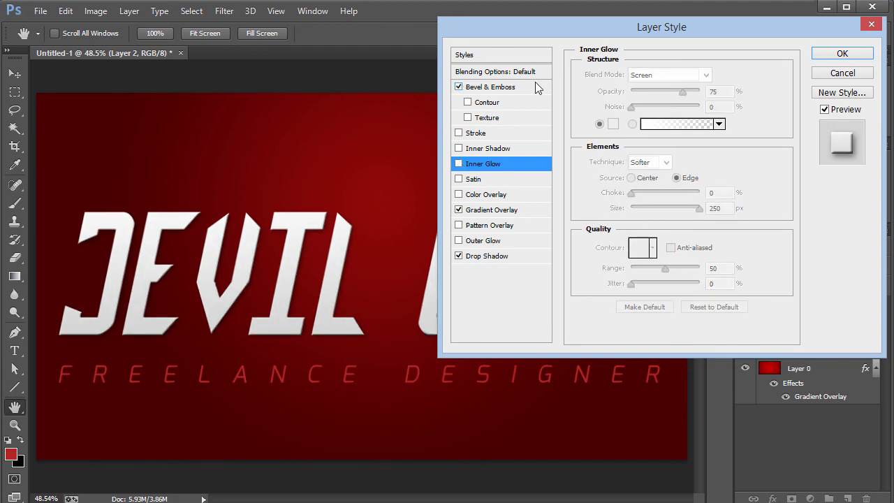
left_click(507, 87)
left_click_drag(727, 138, 598, 141)
type("2")
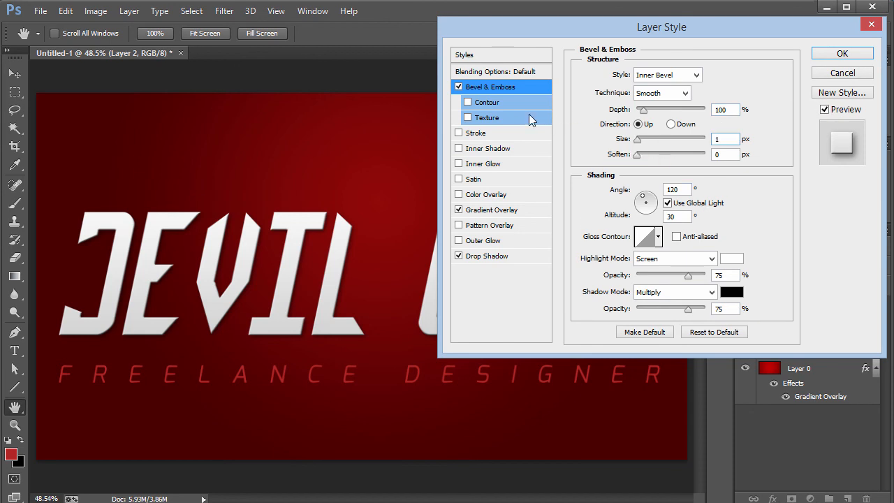
left_click(458, 86)
left_click(458, 87)
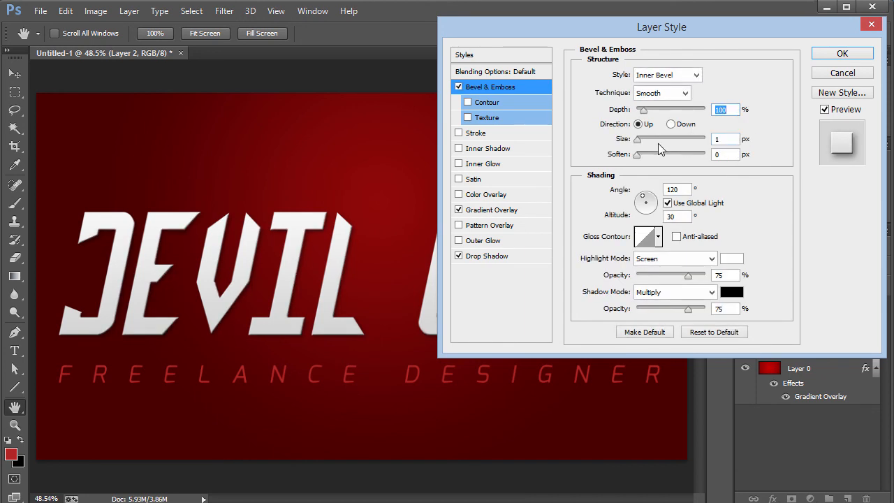
type("50")
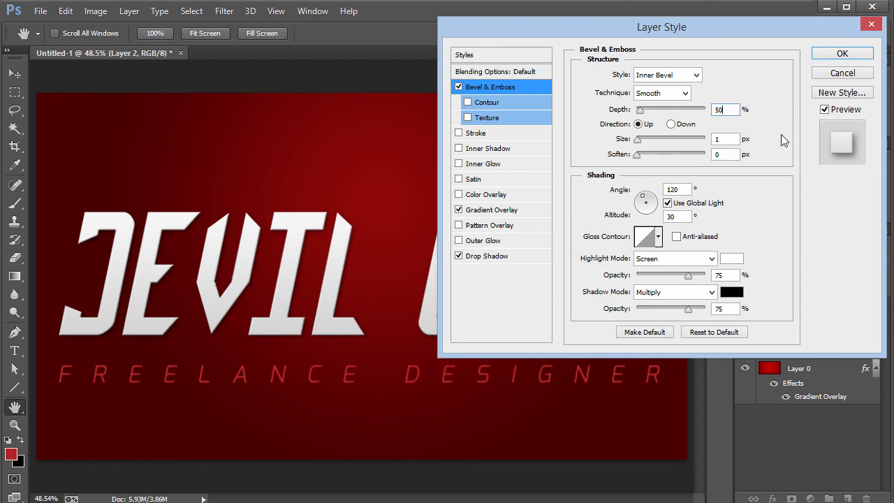
Step: Try bevel sizes of 5 px and 3 px and return the size to 1 px
left_click(731, 140)
type("0")
key("BackSpace")
key("BackSpace")
type("5")
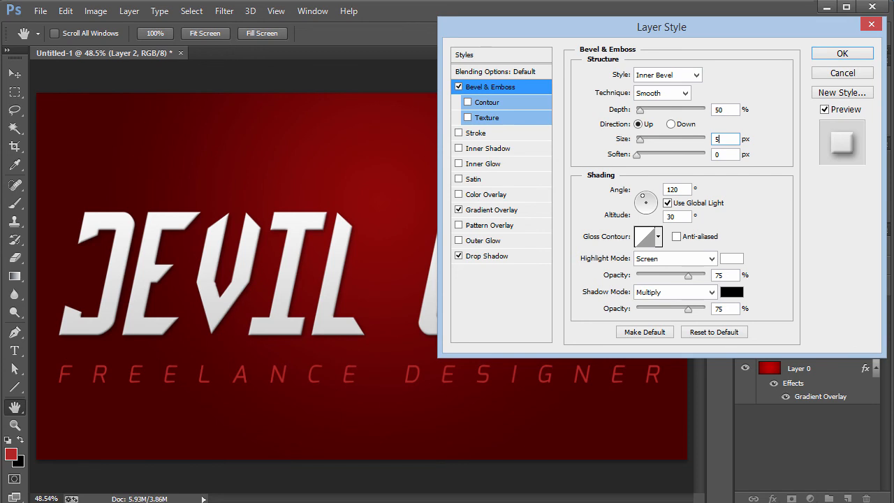
type("3")
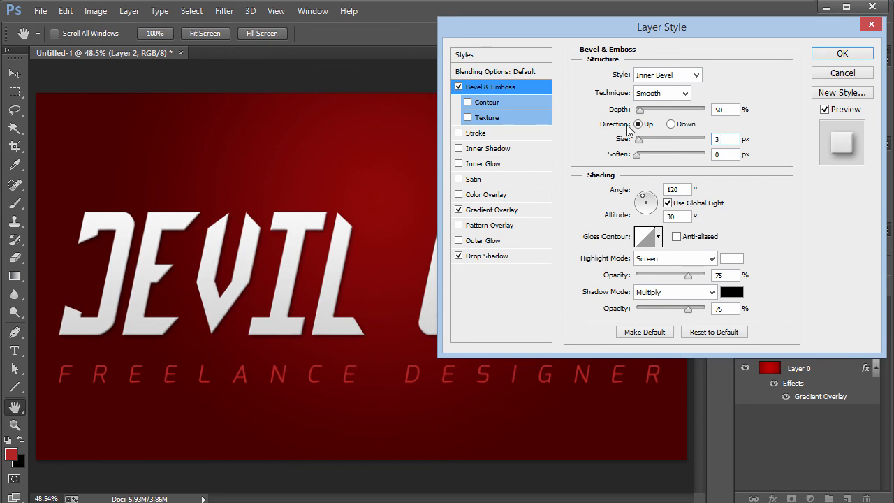
key("BackSpace")
type("1")
Step: Reduce the bevel's depth to 10% and compare the lettering with the effect off and on
left_click(725, 109)
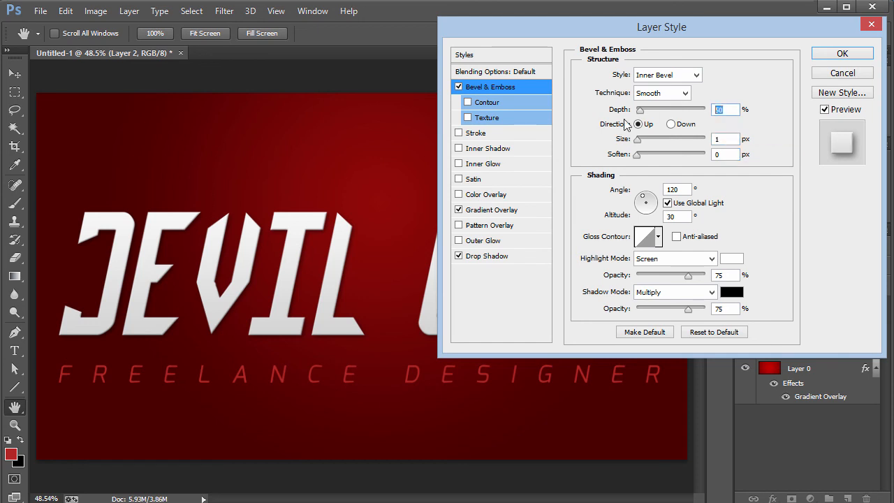
type("25")
type("10")
left_click(459, 87)
left_click(458, 86)
Step: Try highlight and shadow opacities of 100% with a depth of 5% for the bevel
left_click_drag(689, 275, 770, 278)
left_click_drag(689, 309, 706, 308)
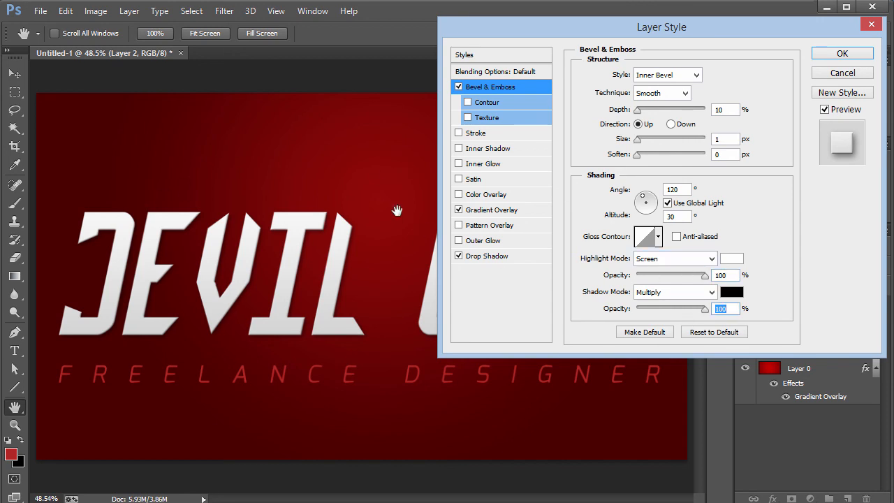
double_click(722, 109)
type("5")
Step: Set the bevel's highlight and shadow opacities to 50% and its depth to 10%, and apply the layer style
double_click(726, 275)
type("50")
key("Tab")
key("Tab")
type("50")
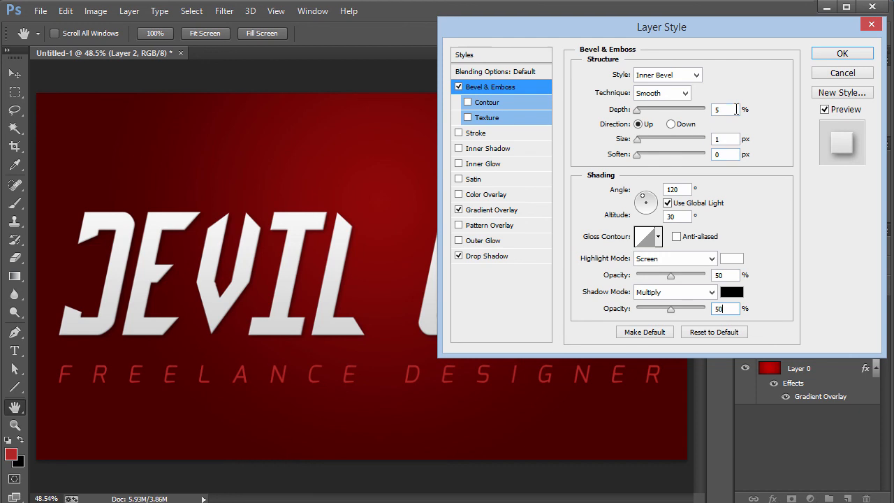
type("10")
left_click(842, 54)
Step: Collapse the effects list of Layer 2 and duplicate the layer
left_click(876, 326)
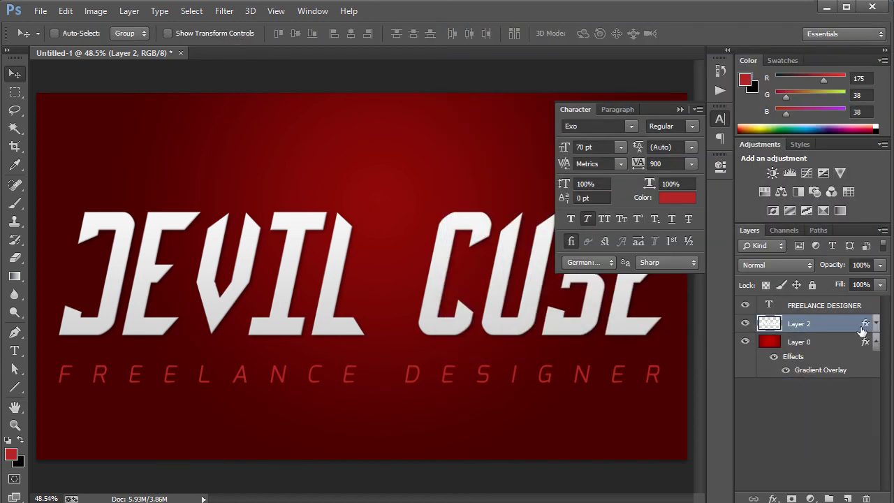
key("ctrl+j")
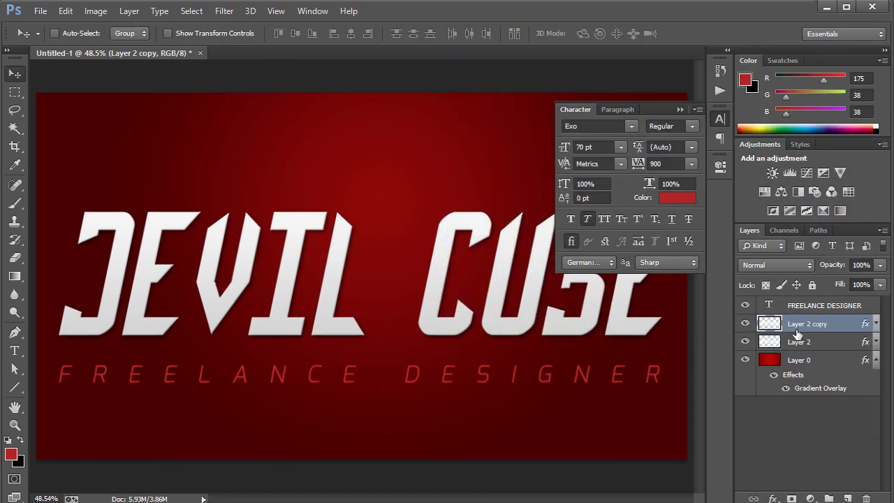
Step: Outline the first letter D of DEVIL with a closed four-corner Pen path and convert it to a selection
left_click(15, 93)
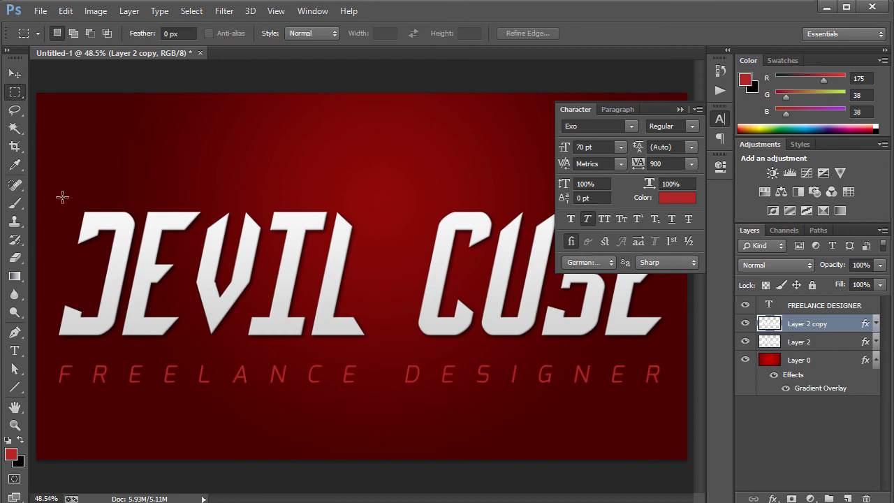
key("p")
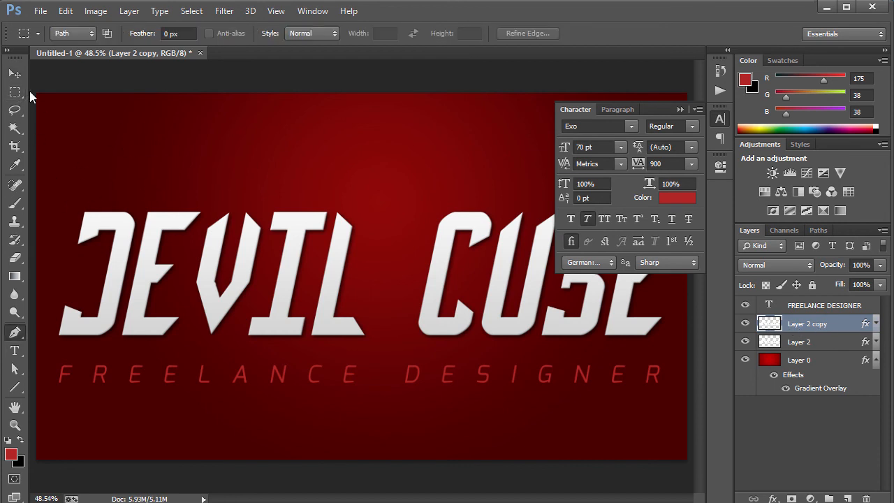
left_click(145, 197)
left_click(110, 357)
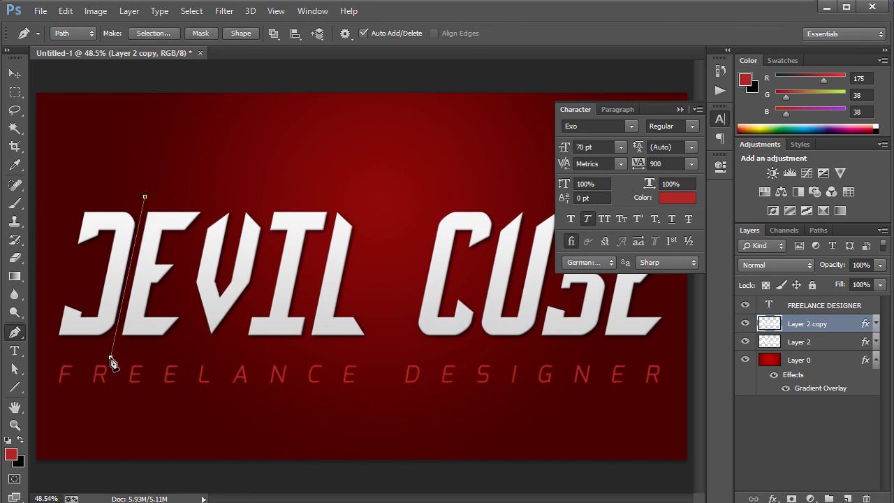
left_click(49, 354)
left_click(73, 186)
left_click(145, 197)
key("ctrl+Return")
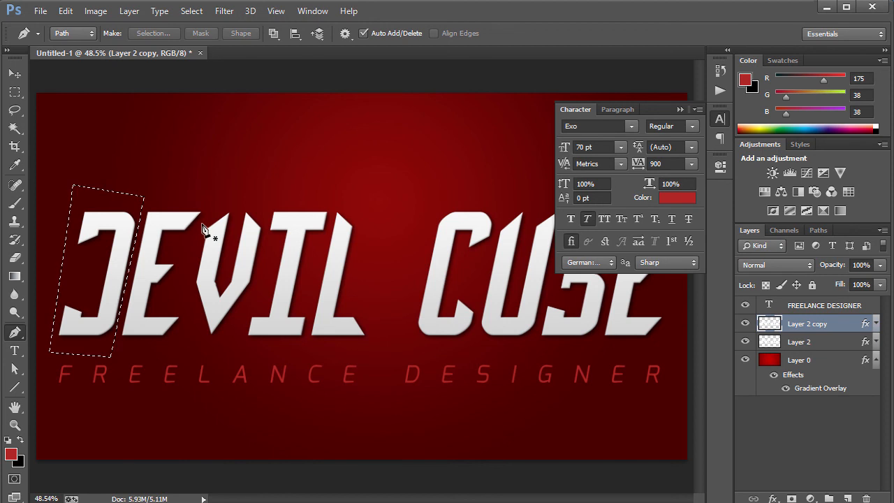
Step: Delete the D from Layer 2 and everything except the D from Layer 2 copy, and clear the selection
left_click(821, 342)
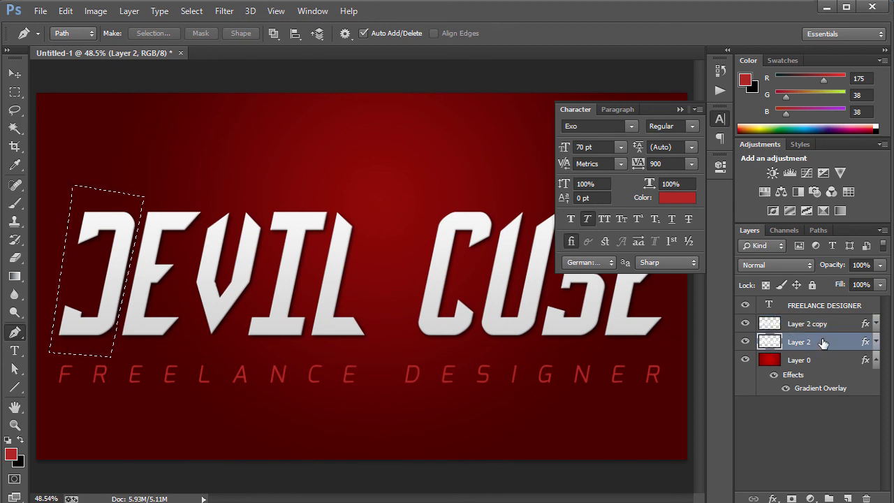
left_click(745, 323)
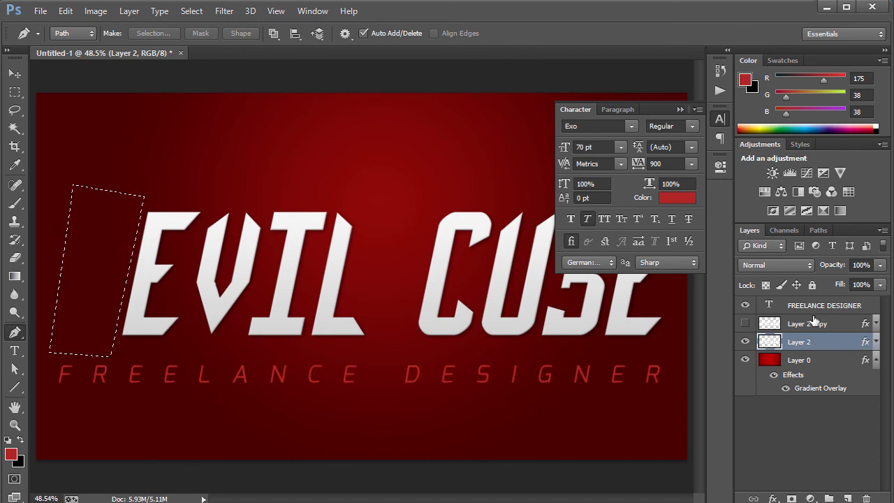
left_click(786, 325)
left_click(745, 323)
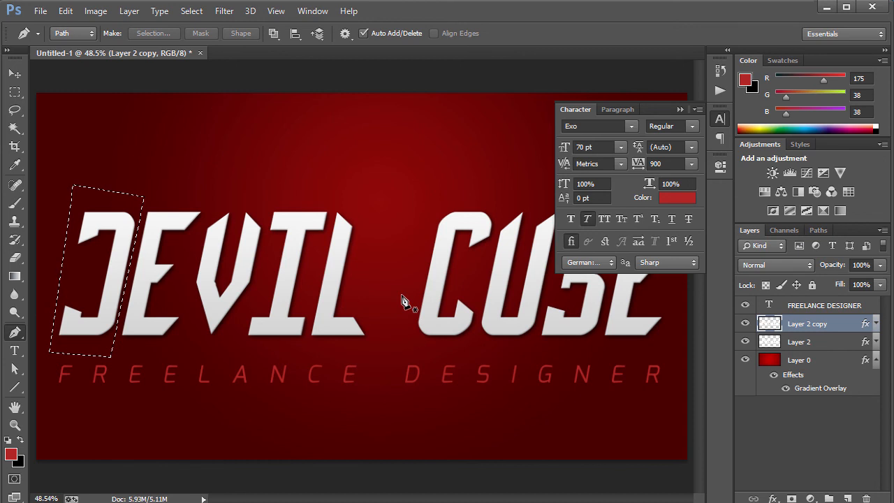
key("ctrl+a")
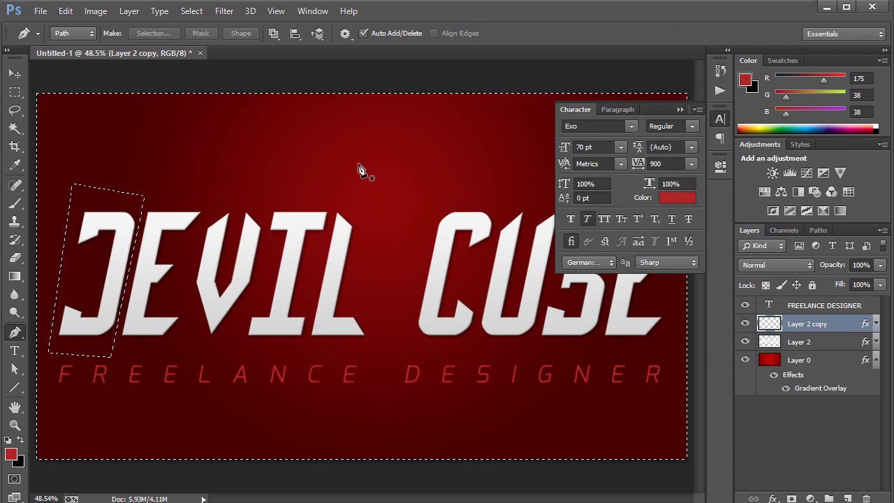
key("ctrl+d")
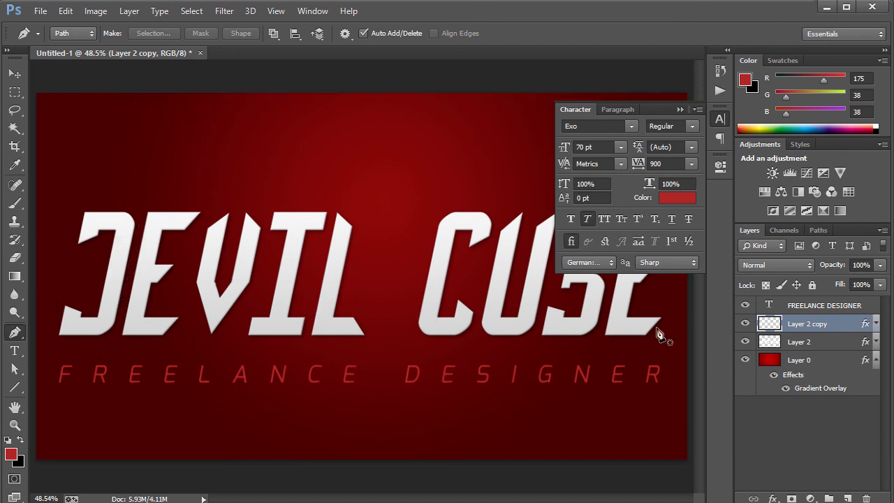
Step: Hide Layer 2 and rename Layer 2 copy as D
left_click(745, 342)
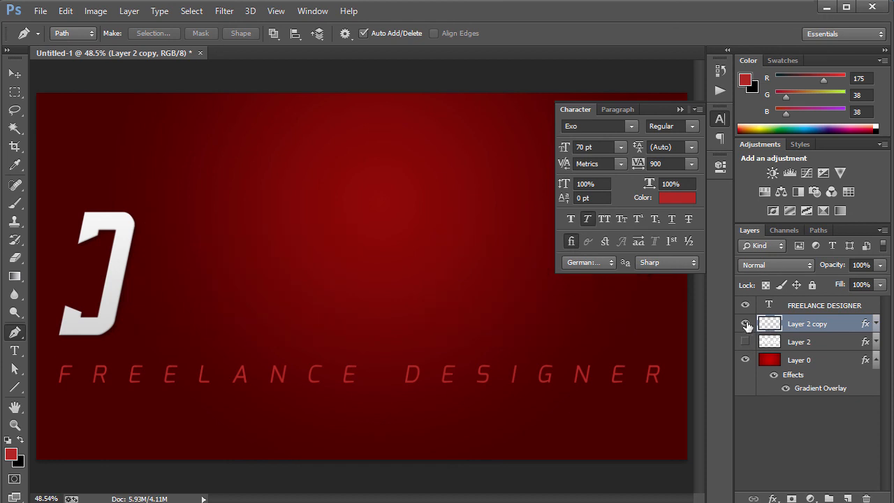
double_click(807, 324)
type("D")
key("Return")
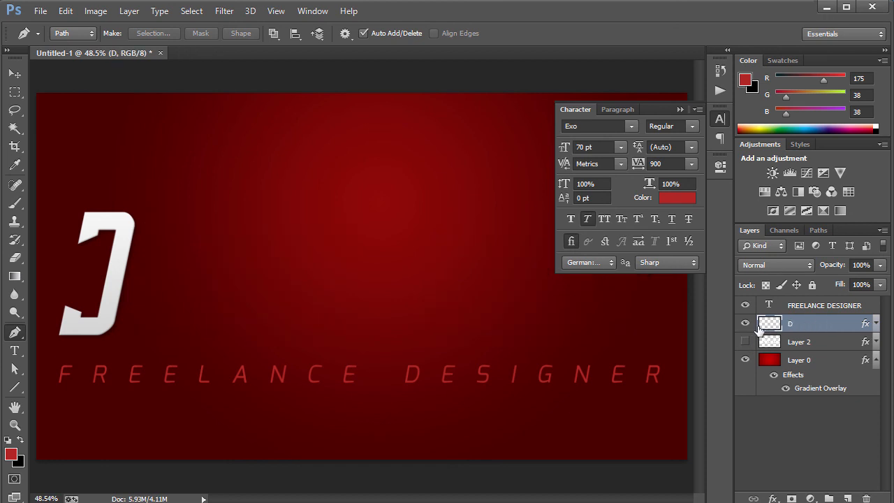
Step: Show Layer 2 without the D layer, rename it as Rest, and make the D layer visible again
left_click(745, 324)
left_click(745, 341)
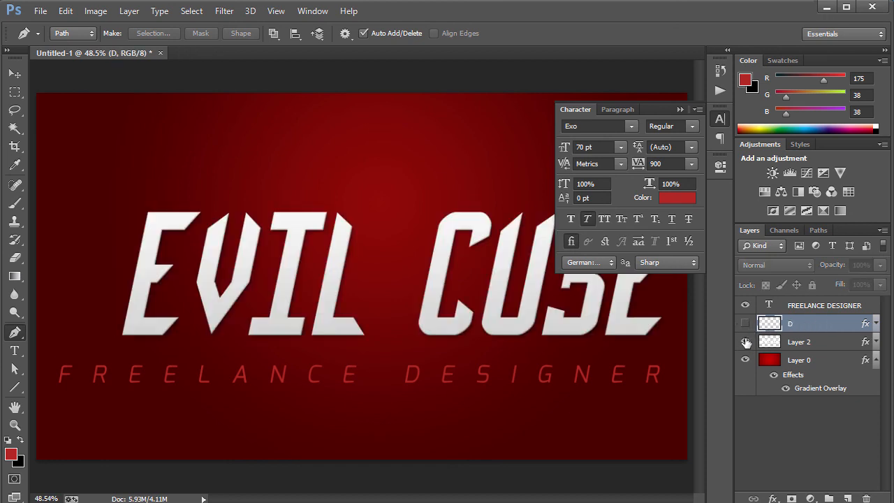
double_click(792, 341)
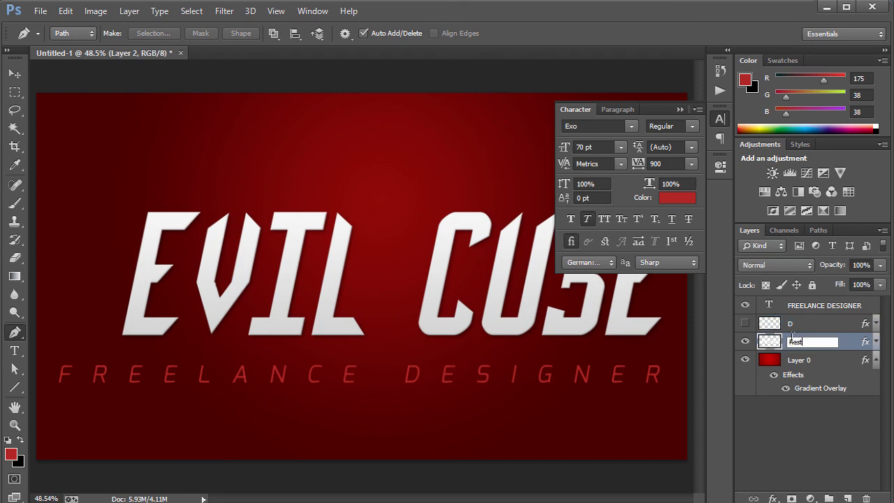
type("Rest")
key("Return")
left_click(745, 324)
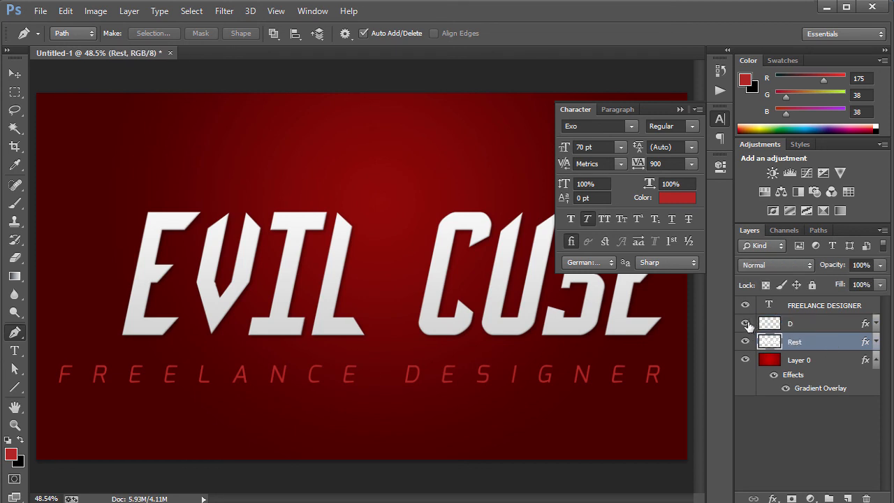
Step: Edit the D layer's gradient overlay and set its first colour stop to bright cyan 00d8ff
double_click(822, 324)
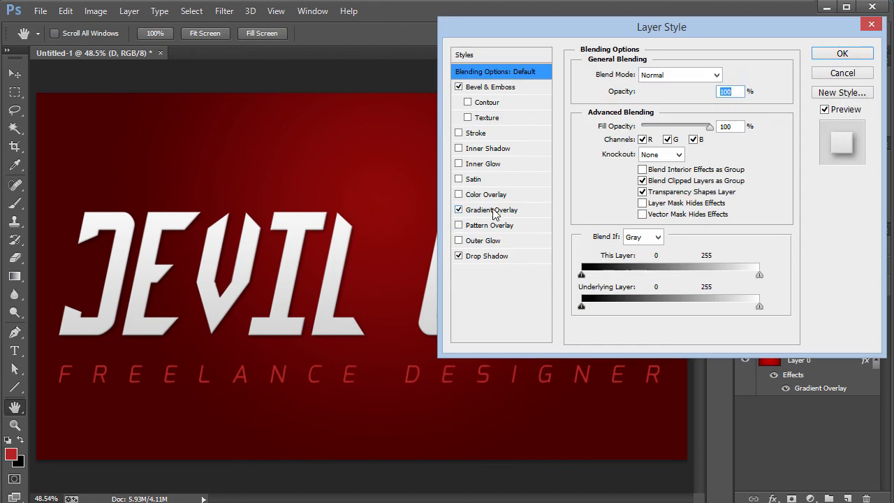
left_click(494, 211)
left_click(657, 112)
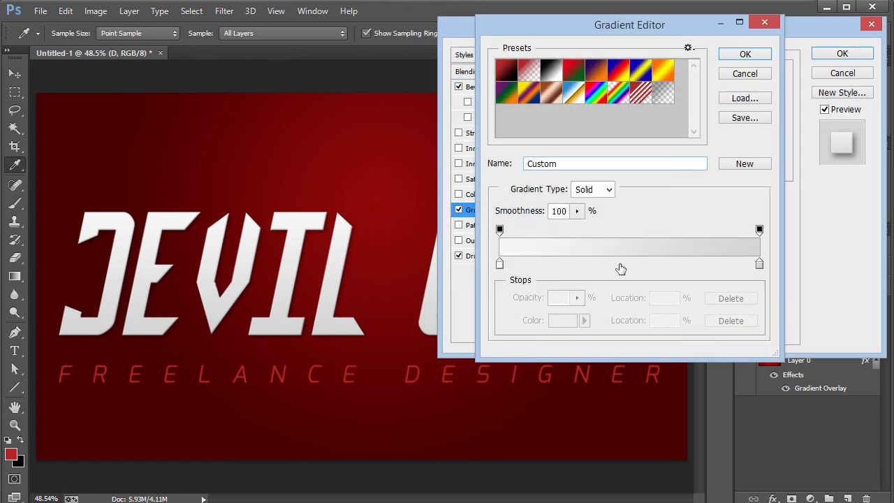
double_click(499, 264)
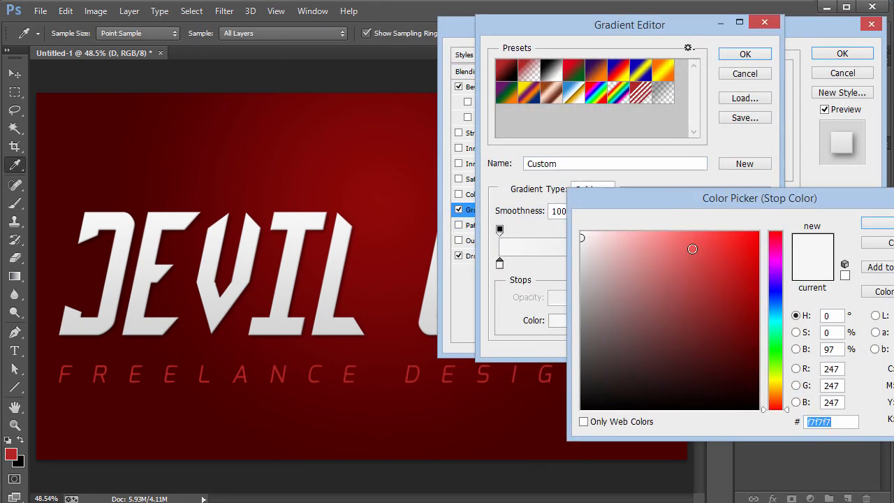
mouse_move(612, 239)
left_mouse_down()
mouse_move(601, 233)
mouse_move(605, 225)
mouse_move(597, 232)
left_mouse_up()
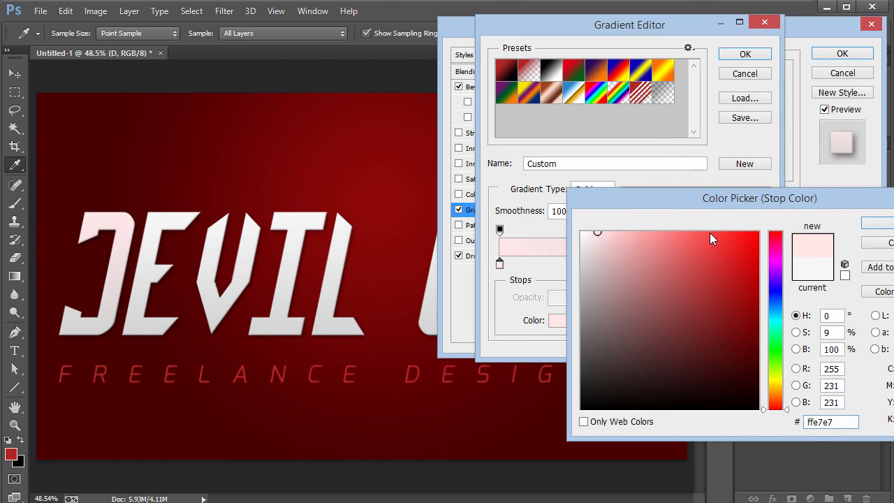
left_click_drag(720, 230, 855, 164)
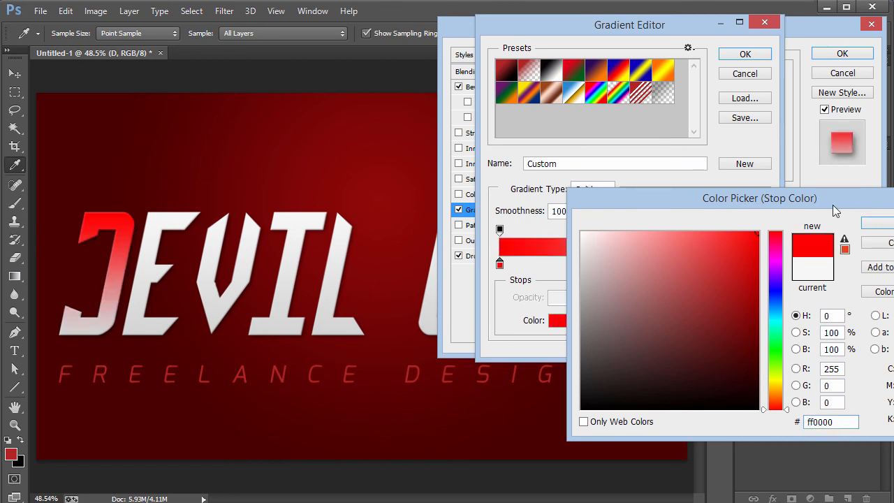
left_click(776, 317)
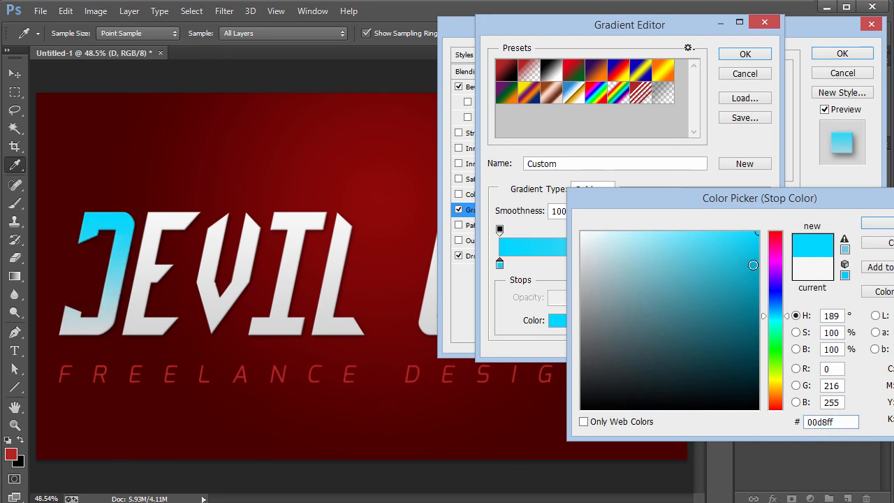
Step: Set the gradient's end stop to a dark teal slightly darker than 007b80 and apply the D layer's style
double_click(759, 264)
left_click_drag(777, 301, 776, 318)
type("007b80")
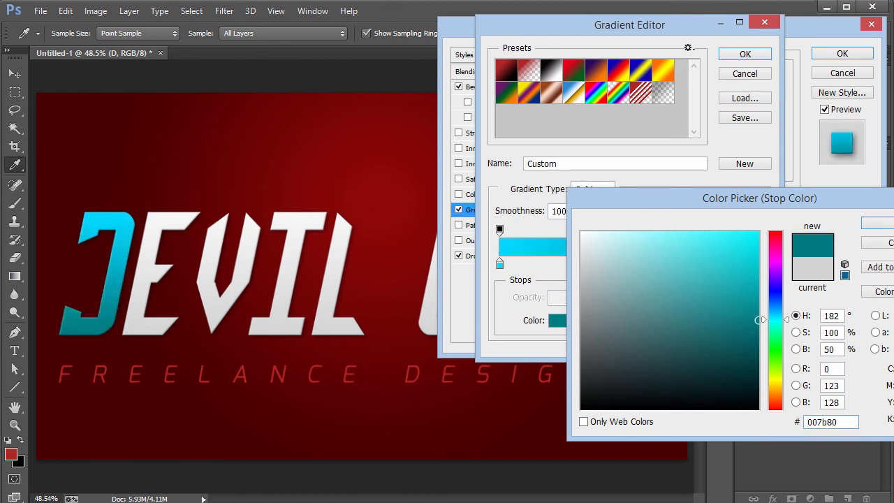
left_click_drag(757, 325, 758, 331)
left_click(877, 224)
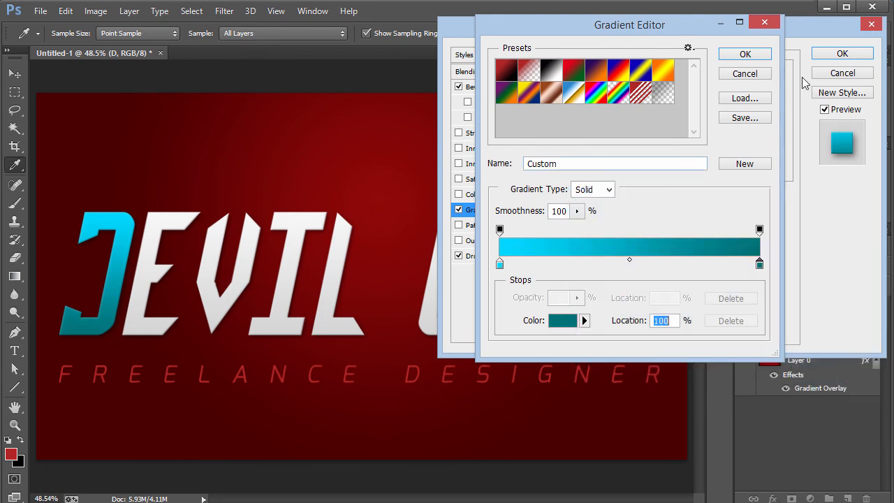
left_click(767, 58)
left_click(842, 54)
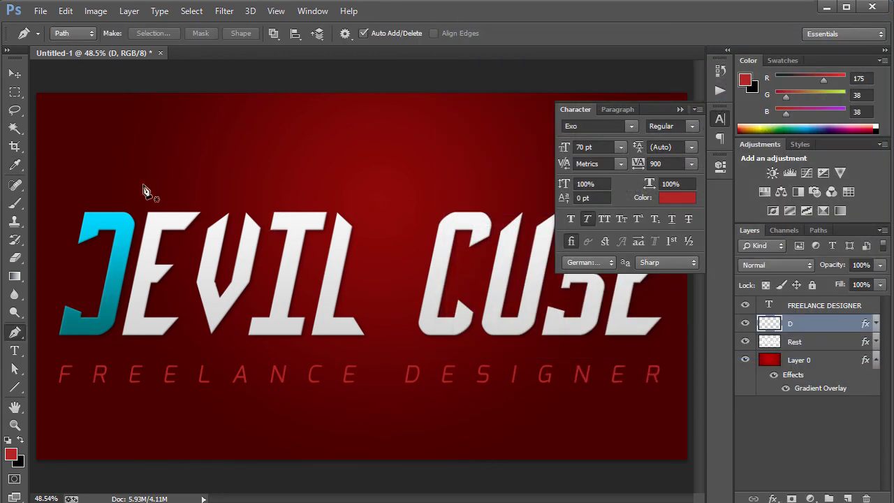
Step: Collapse the character settings and recolour the FREELANCE DESIGNER text to 00d5fb, sampled from the bright upper part of the D
left_click(676, 109)
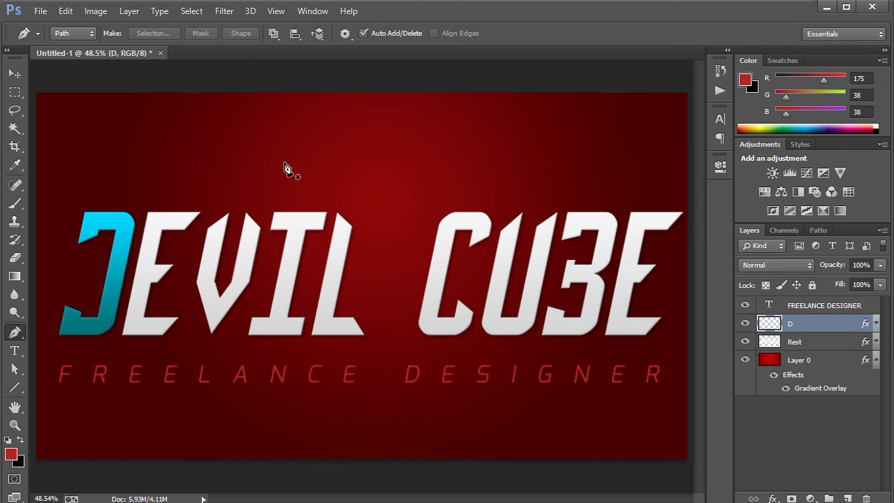
double_click(771, 307)
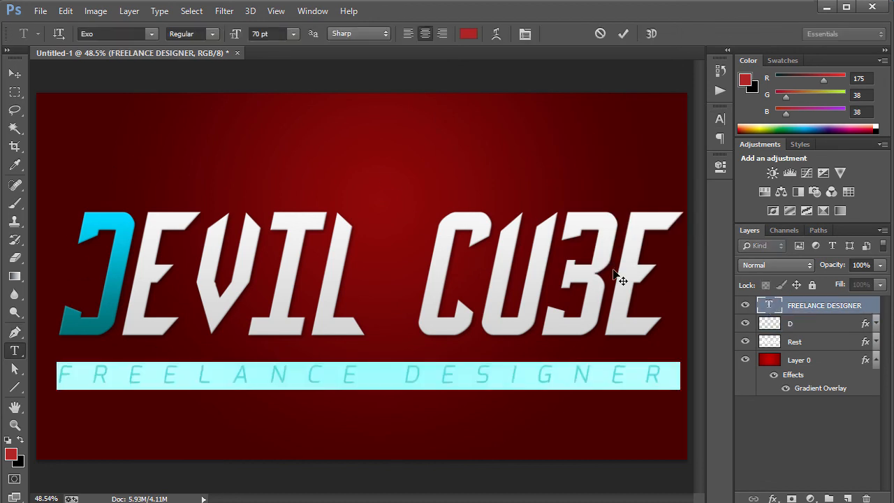
left_click(468, 34)
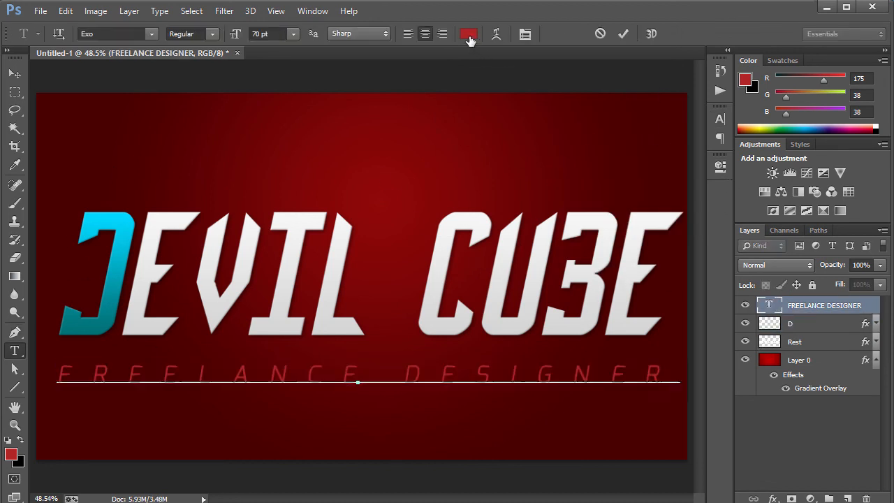
left_click(488, 230)
type("ffffff")
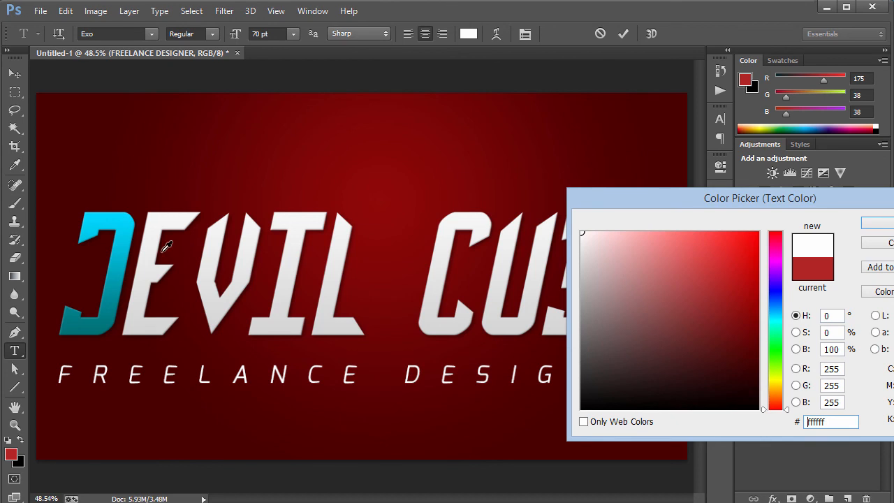
left_click(121, 230)
left_click(80, 329)
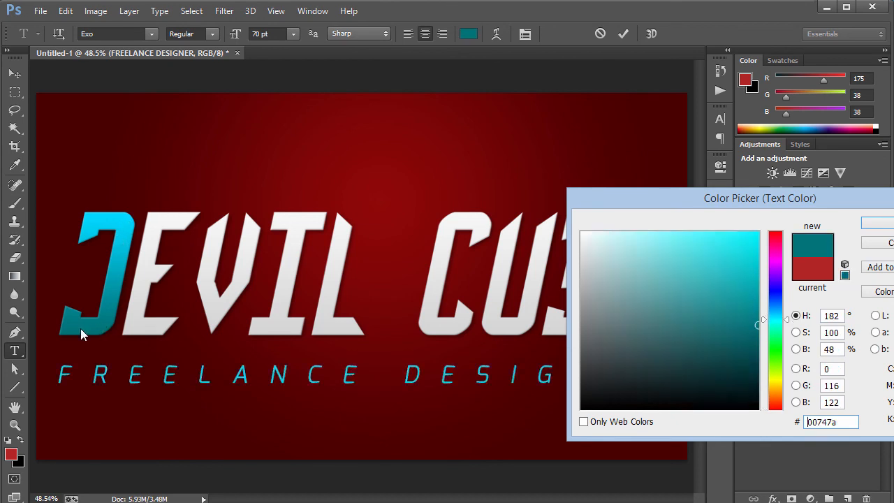
left_click(130, 213)
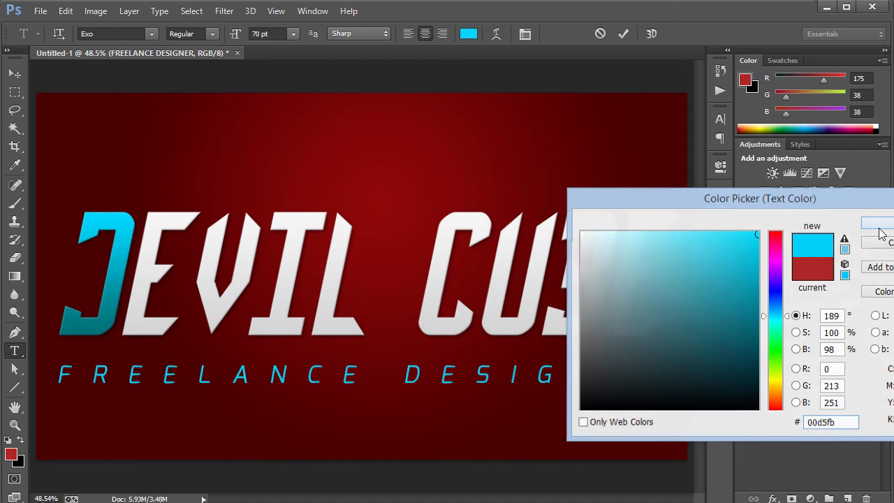
left_click(880, 226)
left_click(848, 326)
Step: Add a drop shadow with 75% opacity, 4 px distance and 4 px size to the FREELANCE DESIGNER layer, and collapse its effects list
double_click(867, 305)
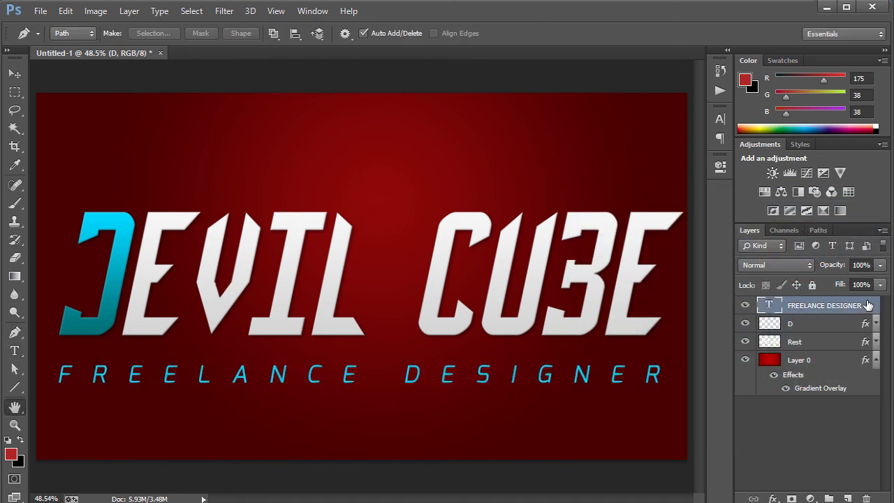
left_click(489, 257)
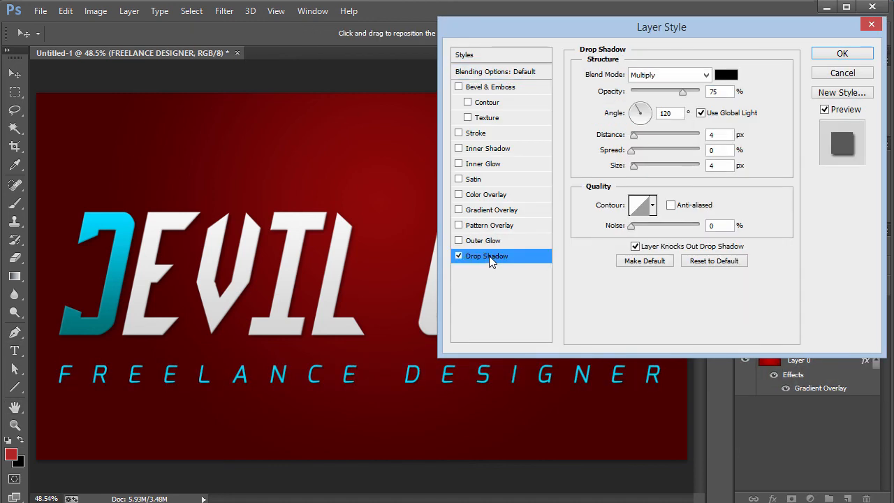
left_click(842, 53)
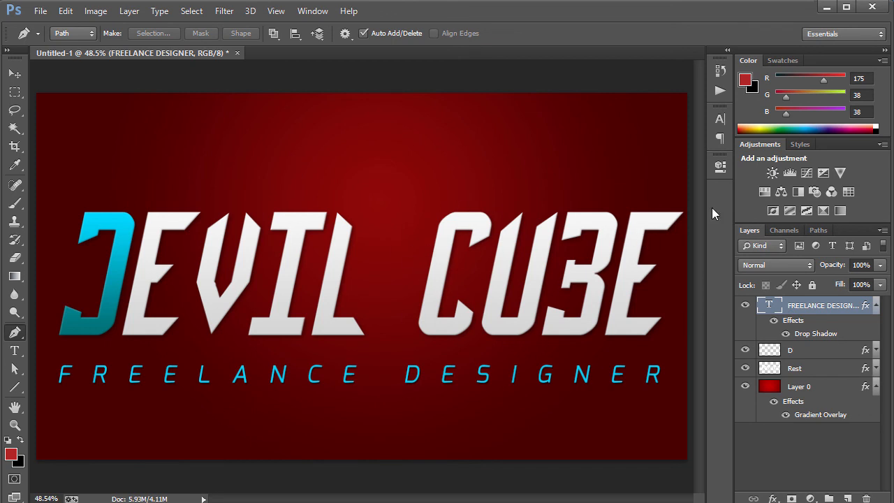
left_click(875, 307)
Step: Duplicate the Rest layer and rename the copy as C
left_click(810, 324)
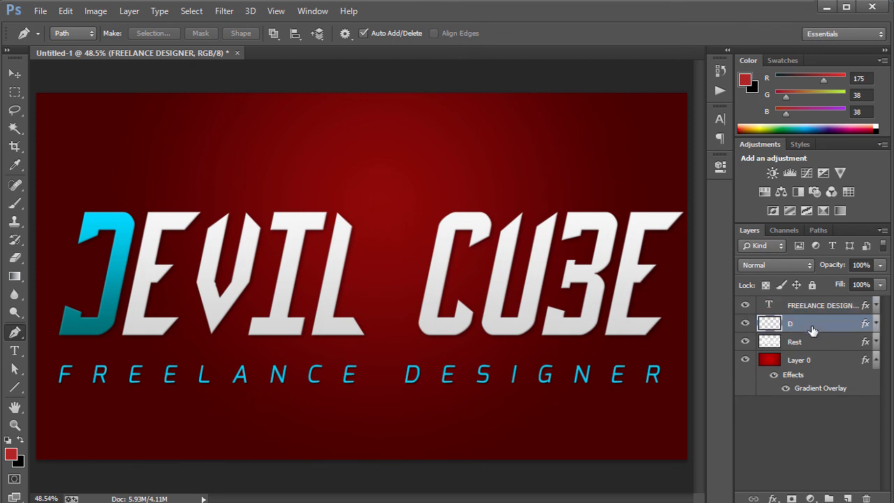
left_click(807, 344)
key("ctrl+j")
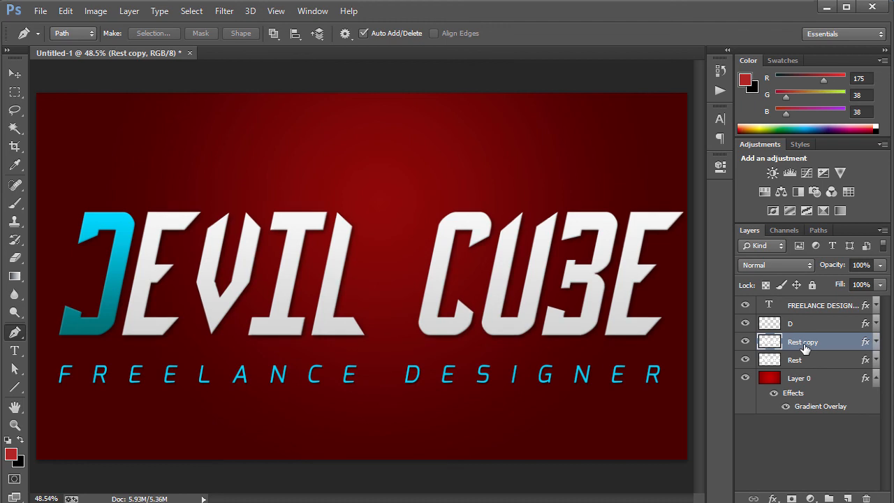
type("C")
key("Return")
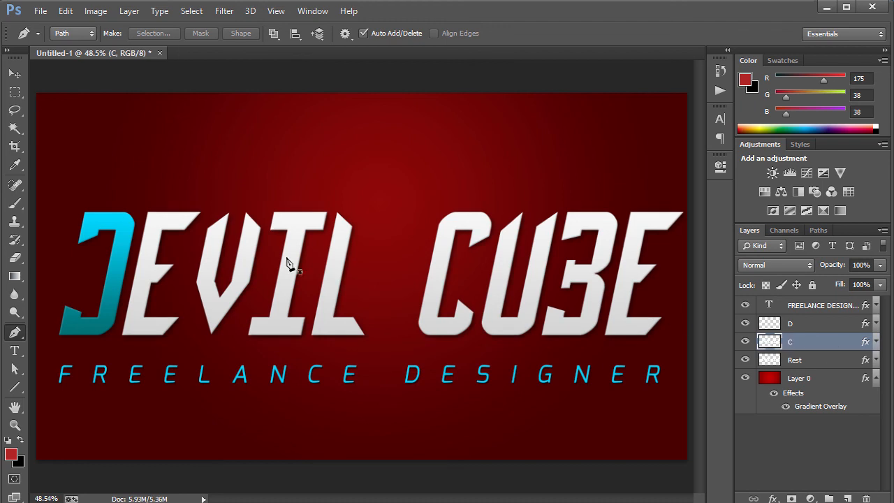
Step: Draw a closed four-point slanted Pen path around the letter C of CUBE and convert it into a selection
left_click(505, 186)
left_click(470, 345)
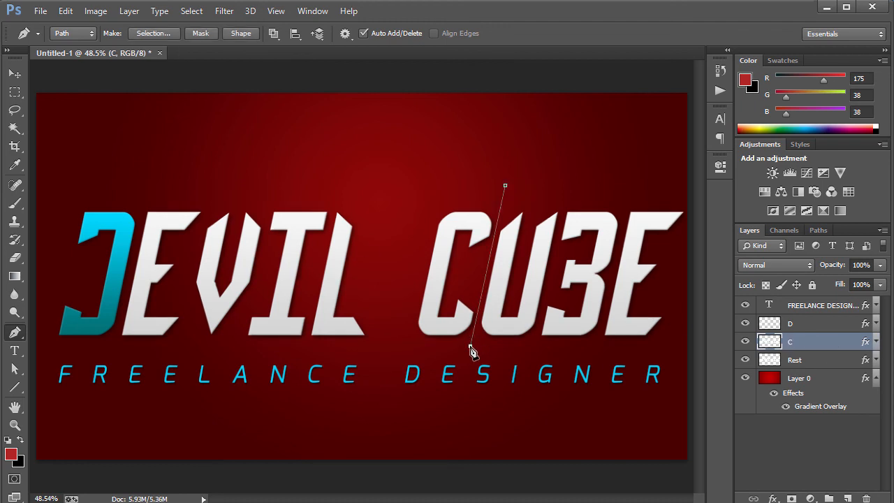
left_click(393, 346)
left_click(417, 188)
left_click(505, 186)
key("ctrl+Return")
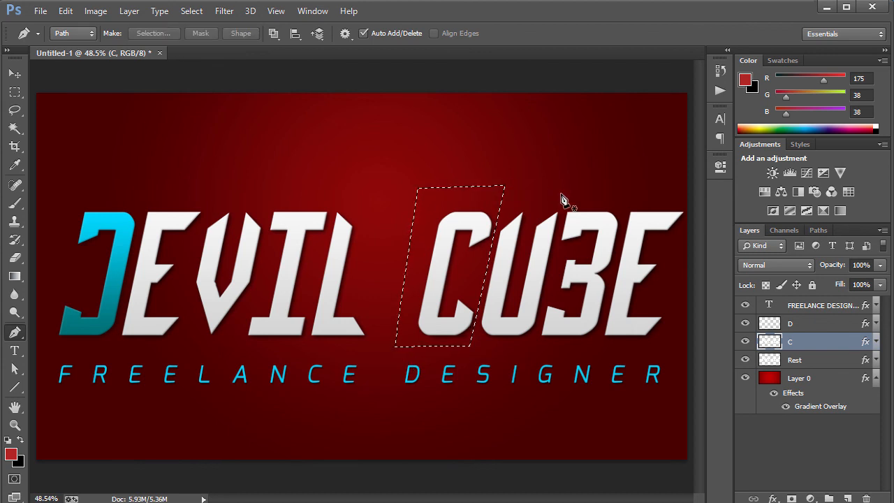
Step: Delete the selected letter from the Rest layer and everything outside it from the C layer, deselect, and check the separation by toggling layer visibility
left_click(810, 361)
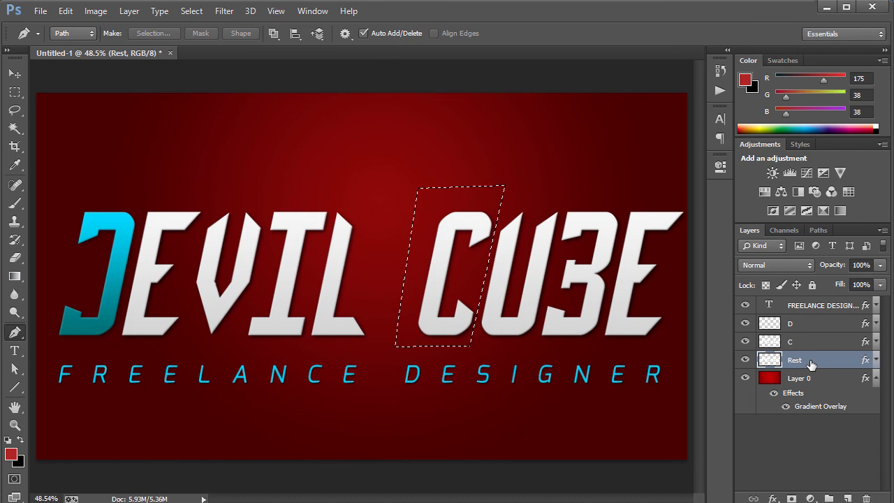
left_click(808, 345)
key("ctrl+shift+i")
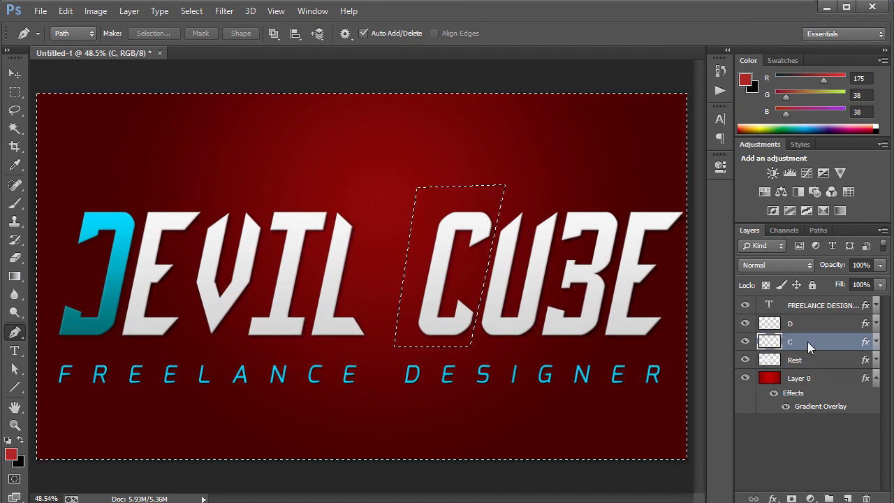
key("ctrl+s")
left_click(421, 403)
key("ctrl+d")
left_click(745, 341)
left_click(745, 343)
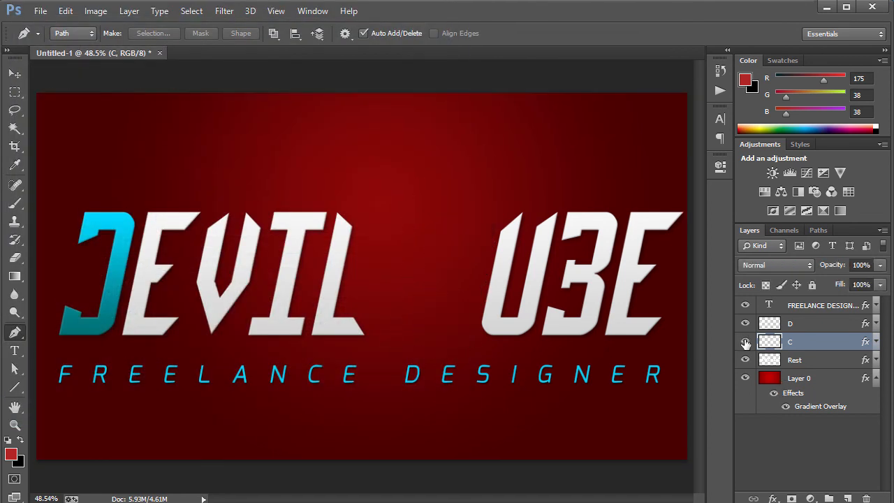
left_click(745, 360)
left_click(745, 360)
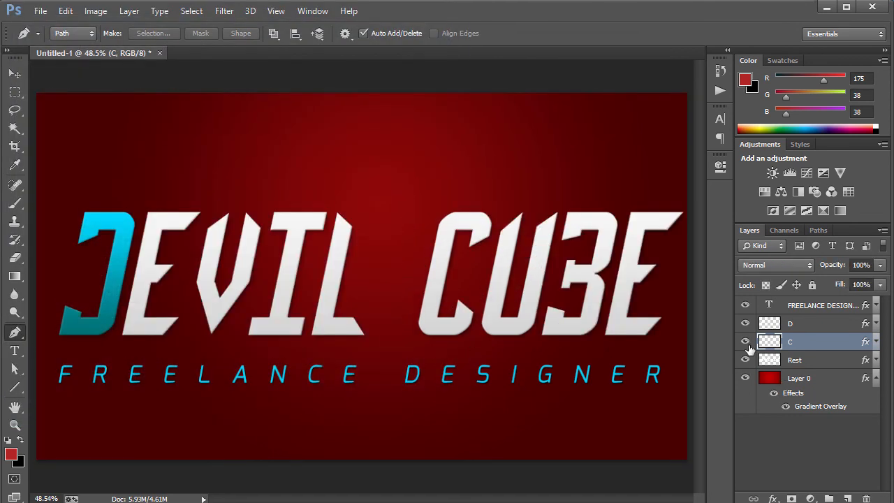
Step: Copy the D layer's style and paste it onto the C layer
left_click(818, 324)
right_click(808, 329)
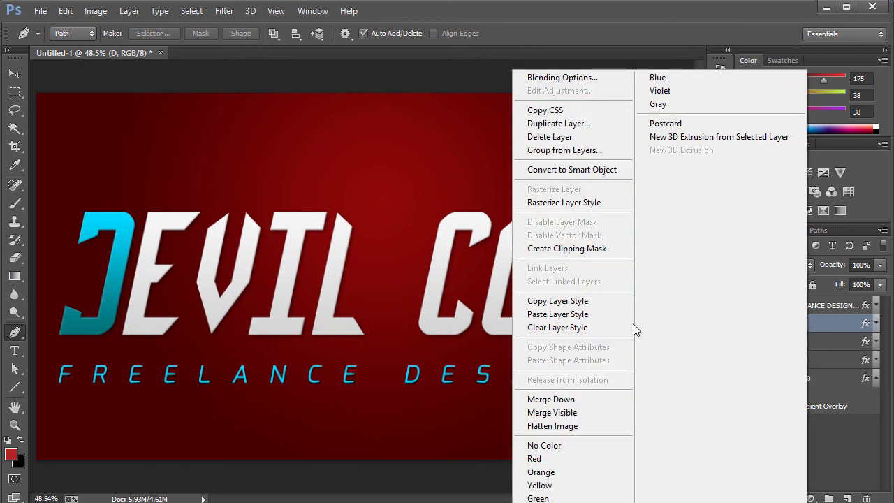
left_click(557, 301)
left_click(818, 342)
right_click(816, 337)
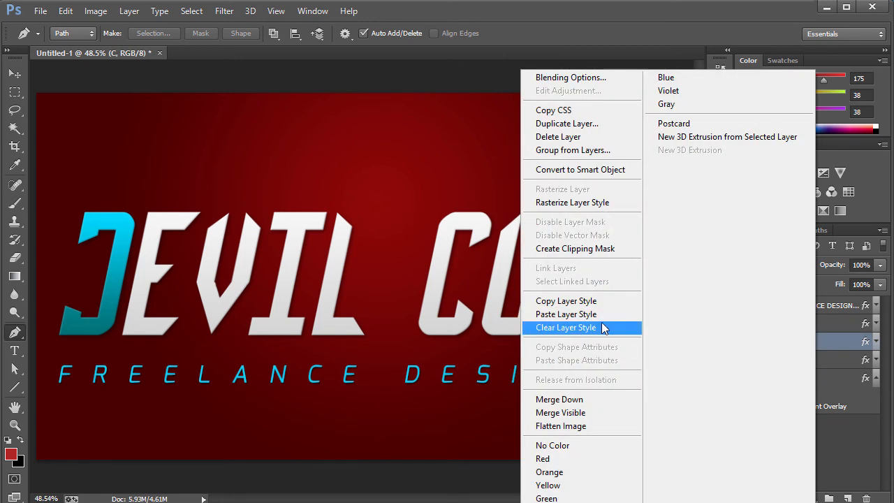
left_click(591, 314)
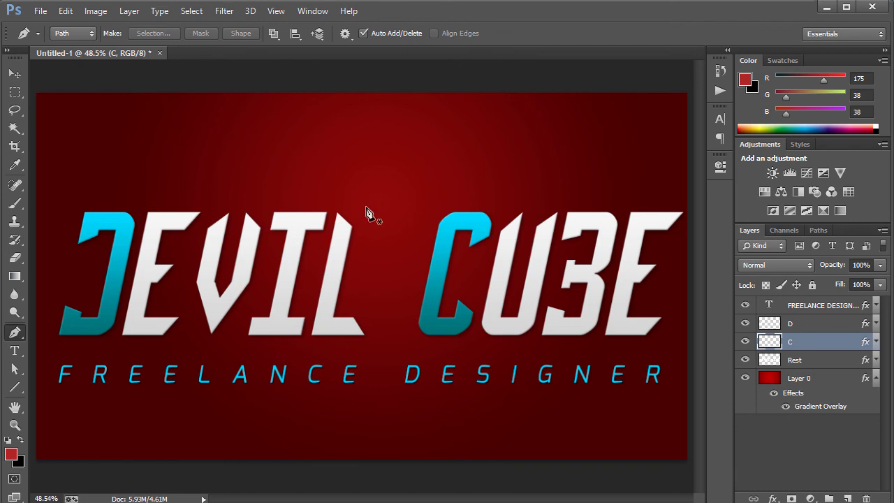